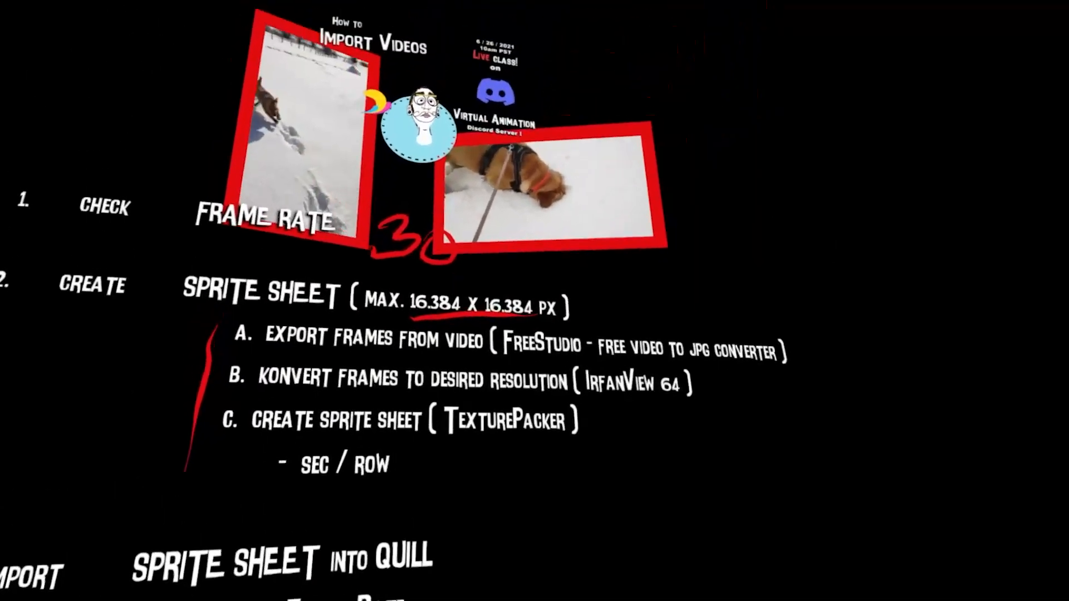
# Annotate the explainer board with red strokes around the 16.384 px maximum, undoing one circle
pyautogui.moveTo(489, 330)
pyautogui.mouseDown()
pyautogui.moveTo(457, 328)
pyautogui.moveTo(362, 284)
pyautogui.moveTo(584, 262)
pyautogui.mouseUp()
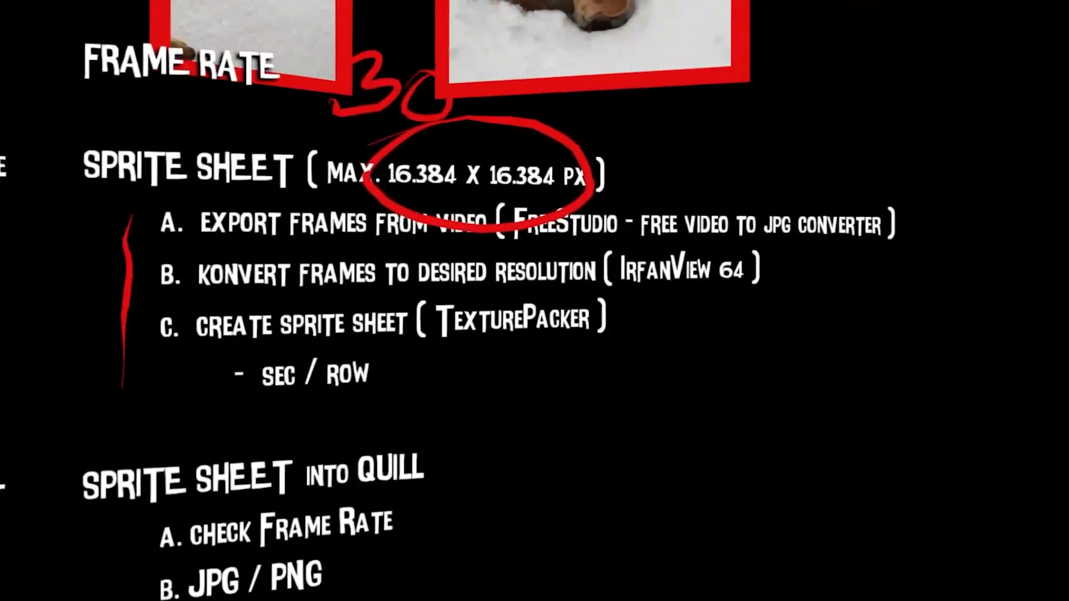
pyautogui.hotkey('ctrl', 'z')
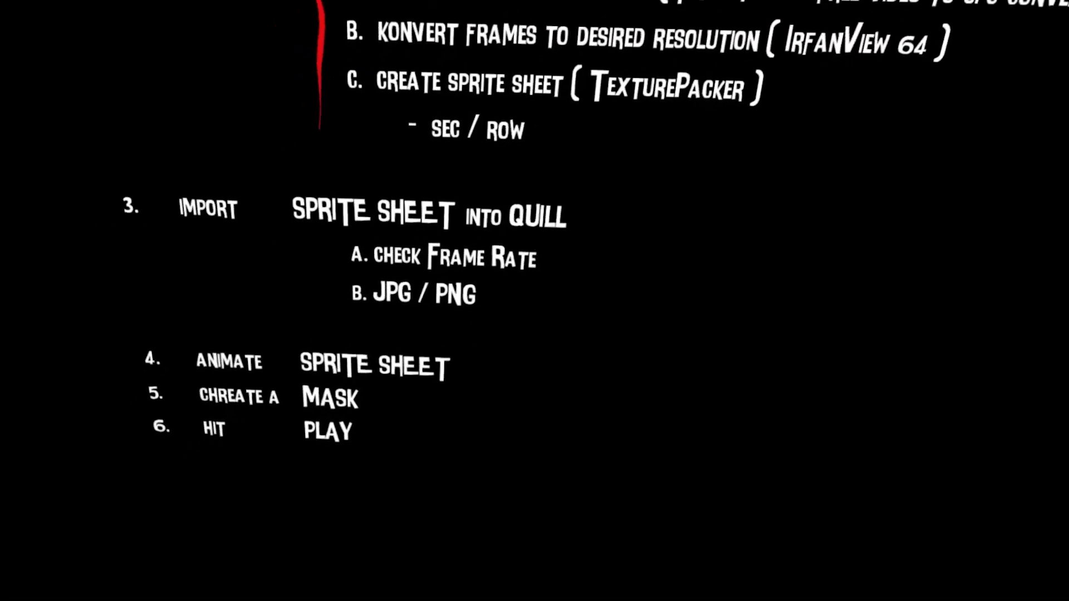
pyautogui.moveTo(462, 292); pyautogui.dragTo(459, 353)
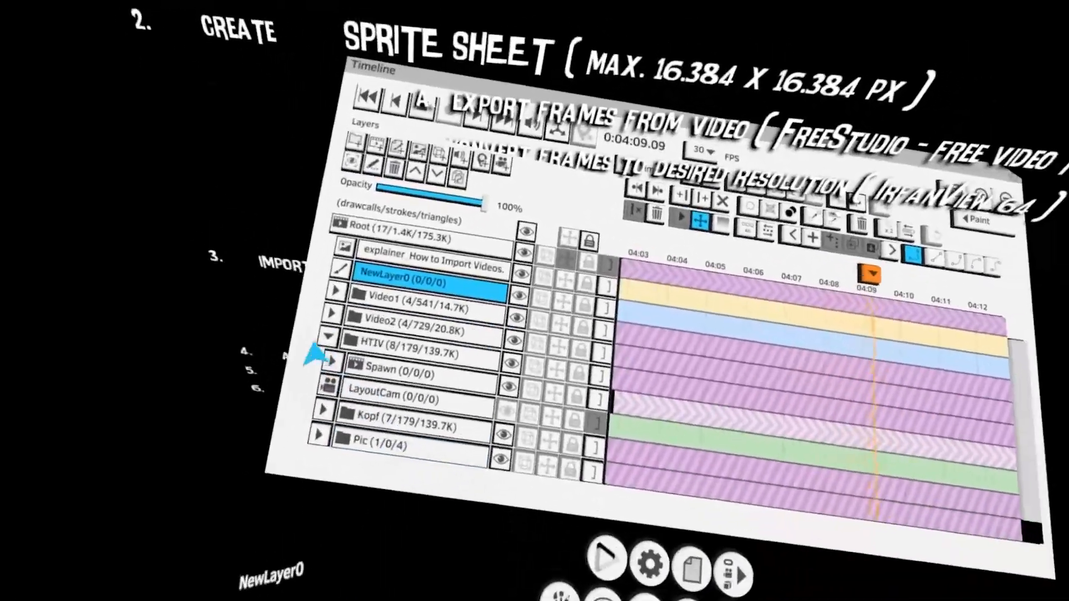
# Collapse the HTIV layer group and toggle the visibility of the video layers in the Timeline
pyautogui.click(345, 359)
pyautogui.click(334, 376)
pyautogui.click(279, 389)
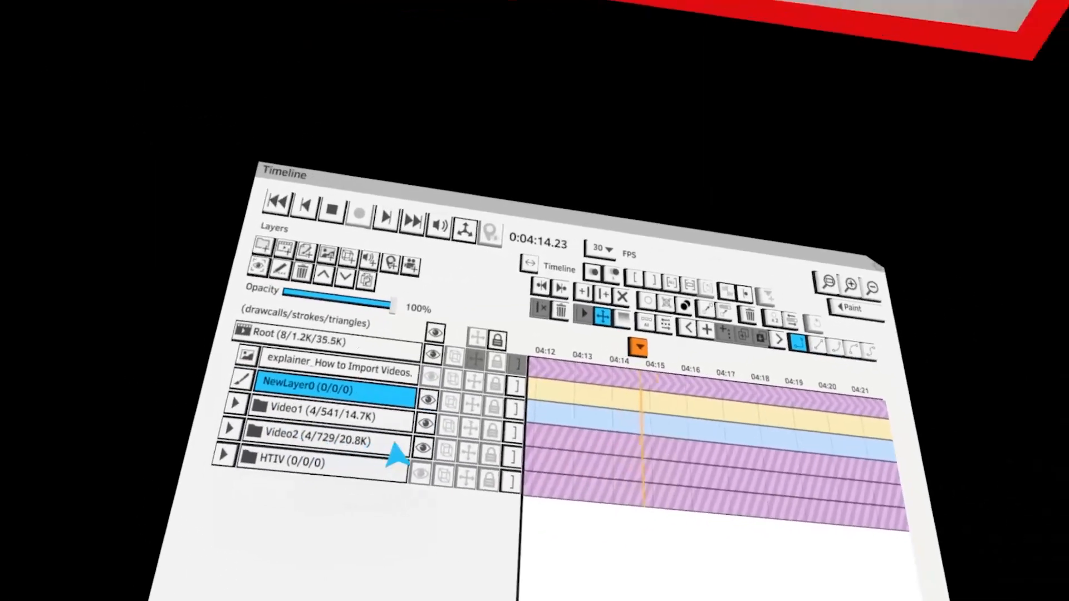
pyautogui.click(423, 433)
# Zoom the Timeline out so the full three-minute range of the layers is shown
pyautogui.scroll(-2, 379, 436)
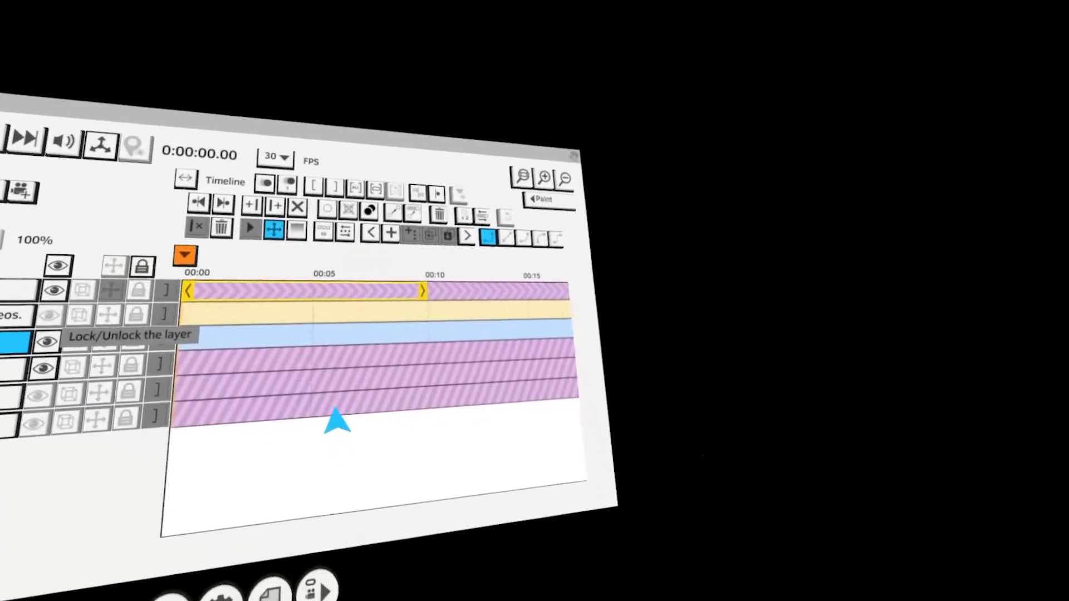
pyautogui.scroll(-5, 341, 420)
pyautogui.click(397, 385)
pyautogui.click(396, 397)
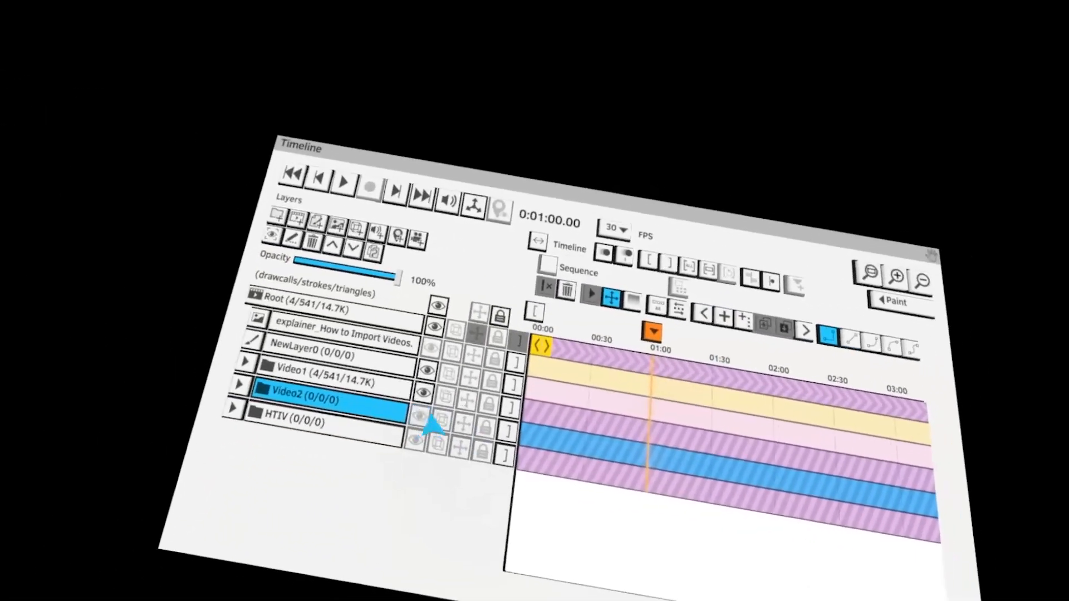
# Toggle the Video2 layer's visibility and make Video1 the transform object
pyautogui.click(421, 415)
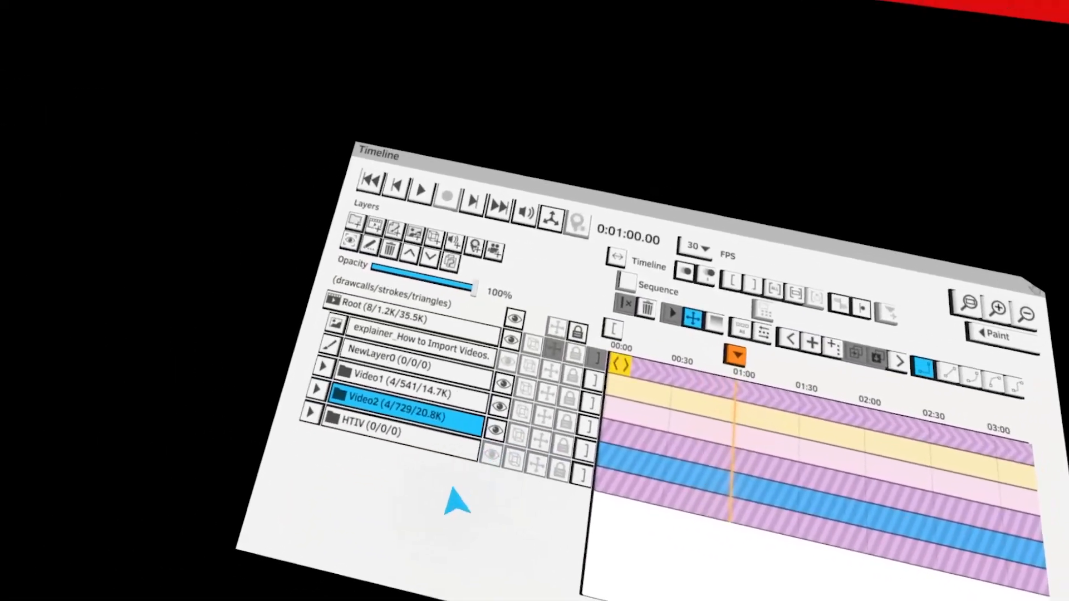
pyautogui.click(414, 434)
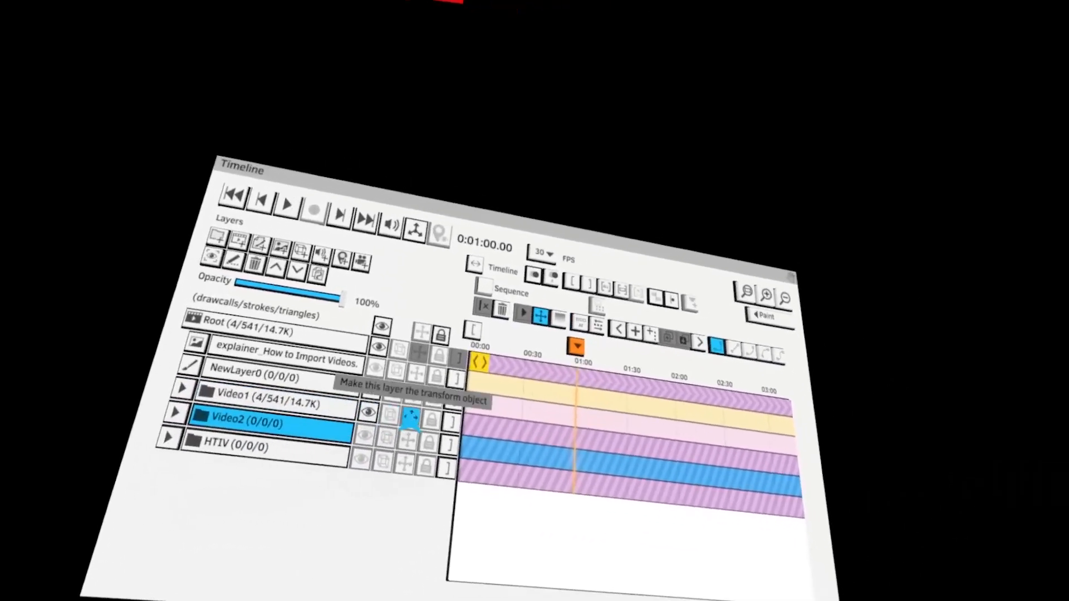
pyautogui.click(414, 418)
pyautogui.click(361, 427)
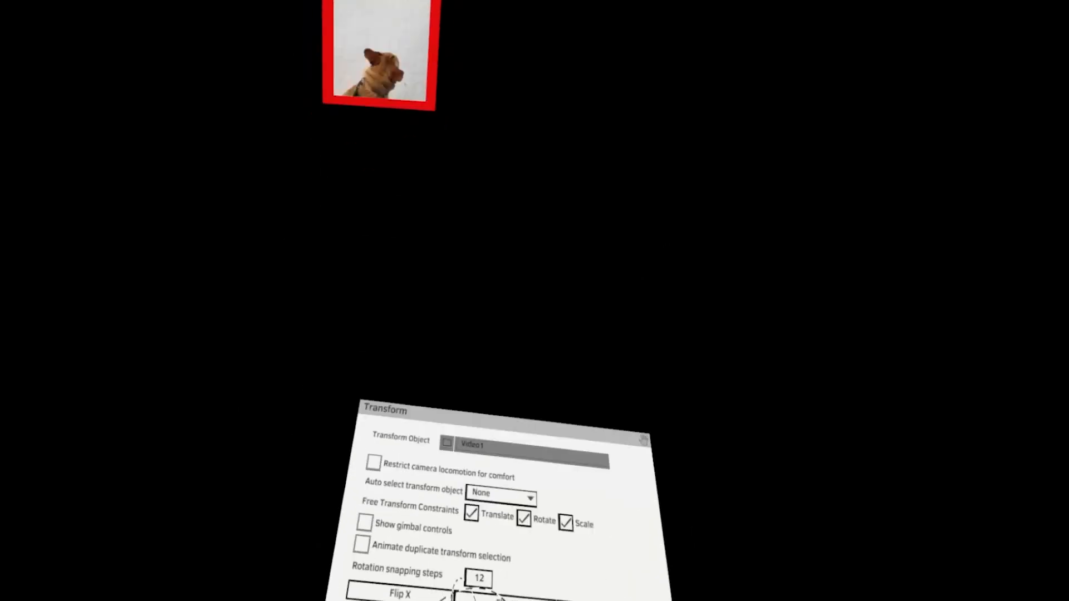
pyautogui.click(496, 482)
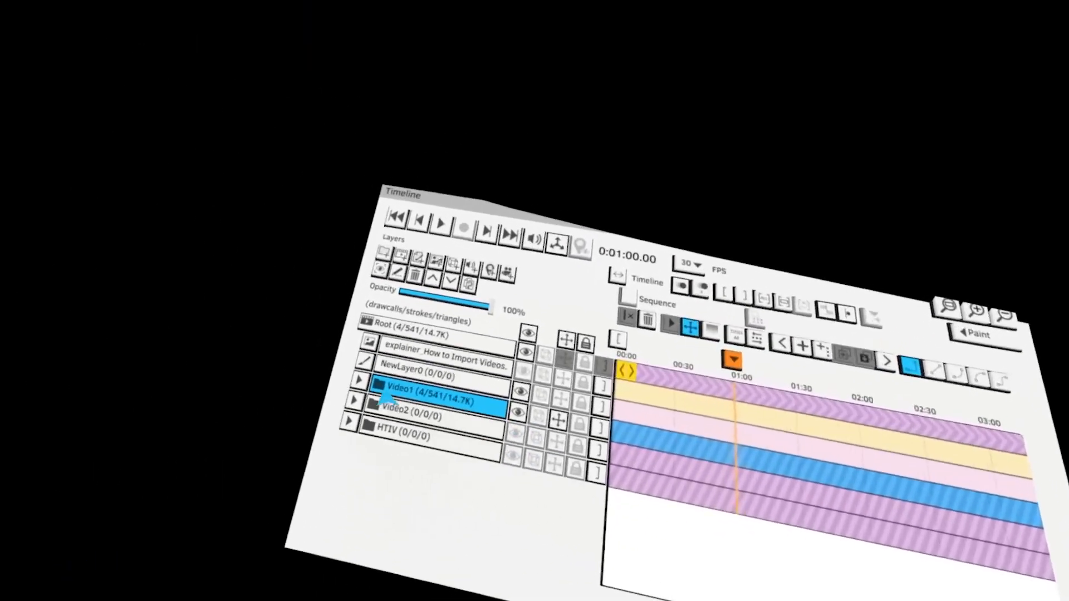
# Expand the Video1 group's nested sequence layers and select the Frame1 layer
pyautogui.click(367, 382)
pyautogui.scroll(-2, 376, 393)
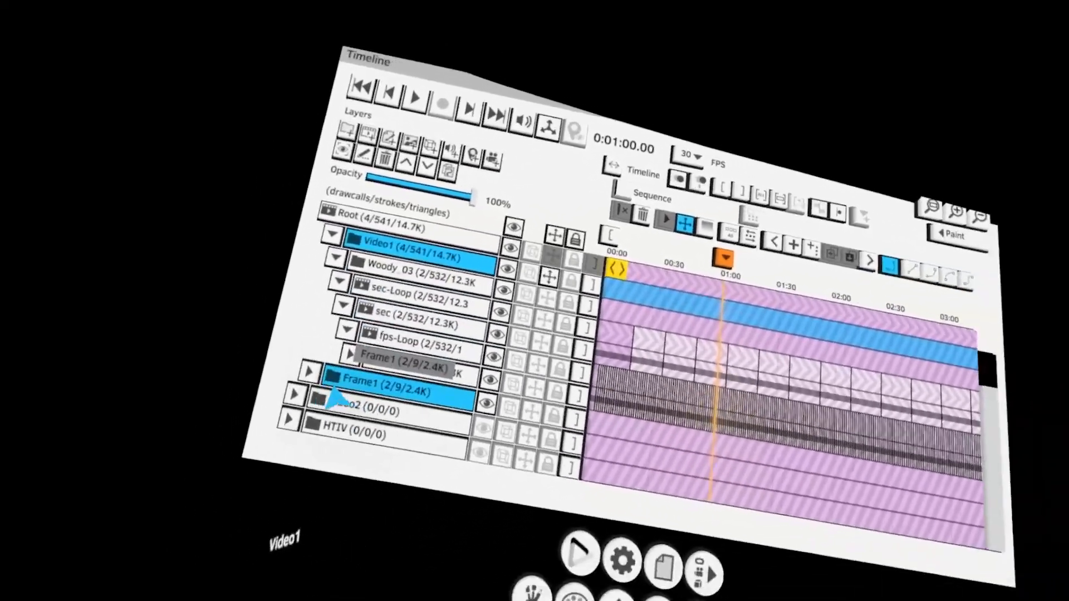
pyautogui.click(264, 463)
pyautogui.scroll(-2, 444, 432)
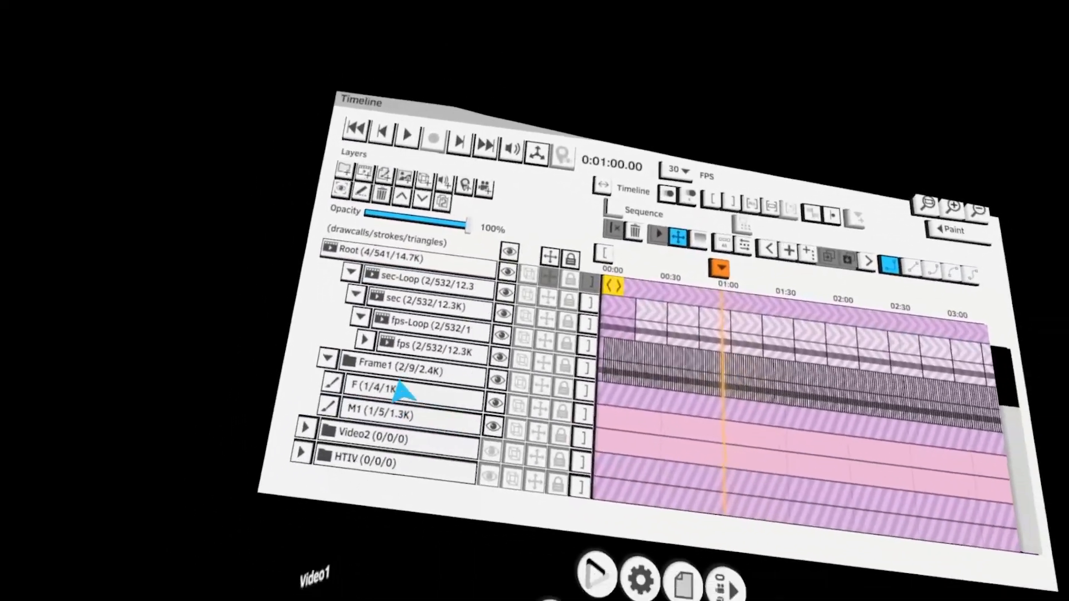
pyautogui.click(398, 387)
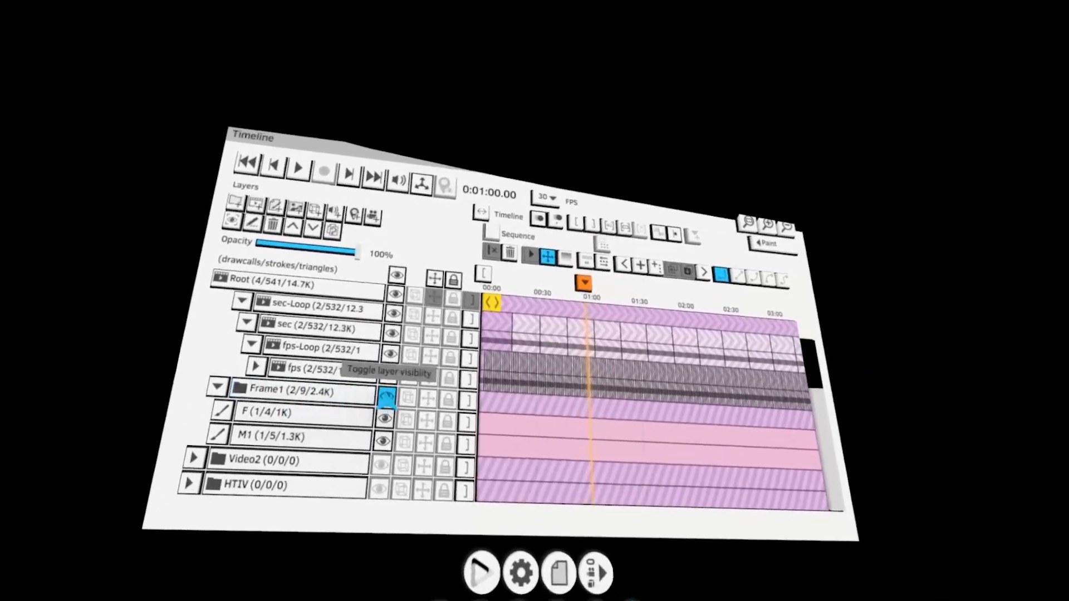
pyautogui.click(387, 398)
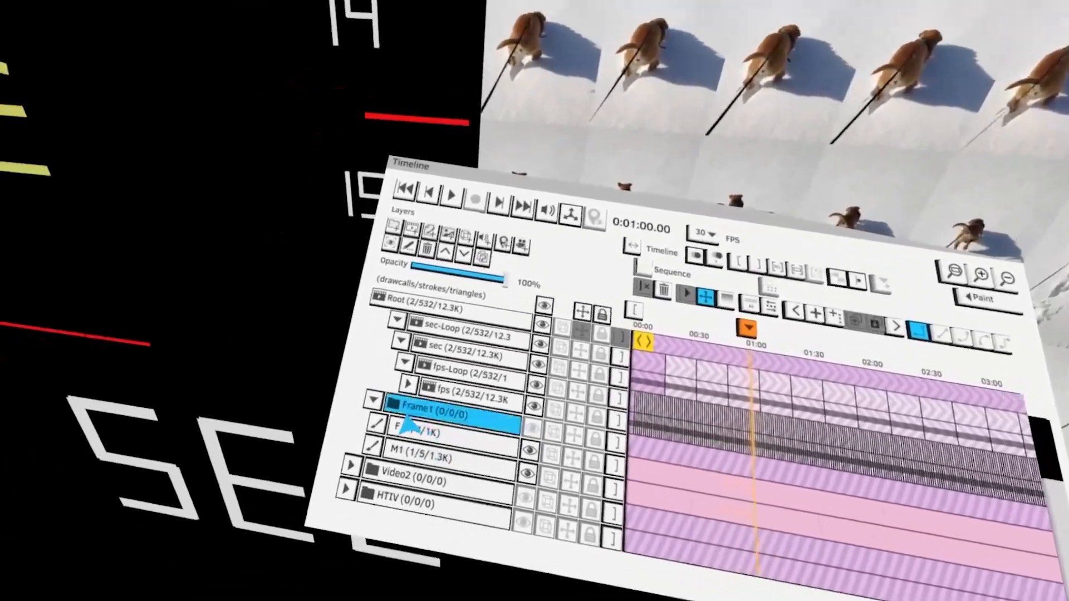
pyautogui.click(351, 406)
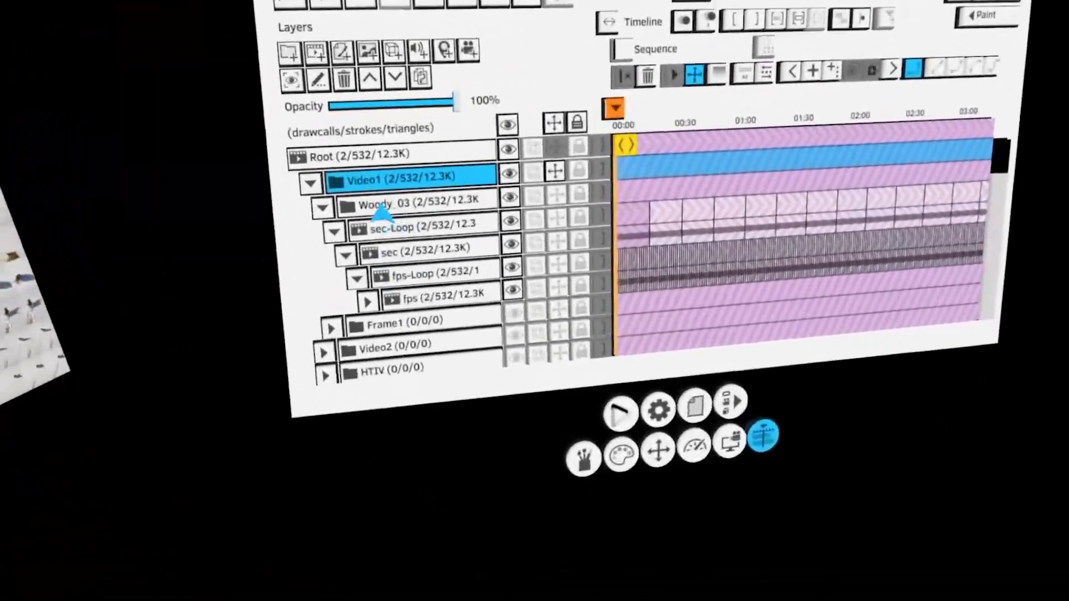
# Open the Video1 layer name for editing without renaming it, and collapse the Video1 group
pyautogui.doubleClick(384, 183)
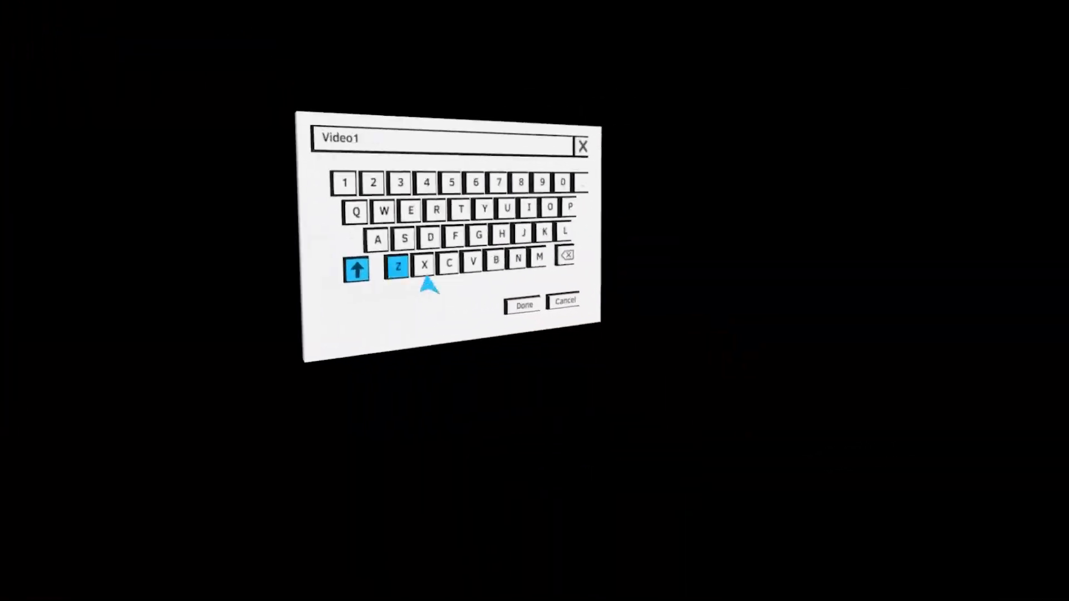
pyautogui.click(576, 302)
pyautogui.click(384, 307)
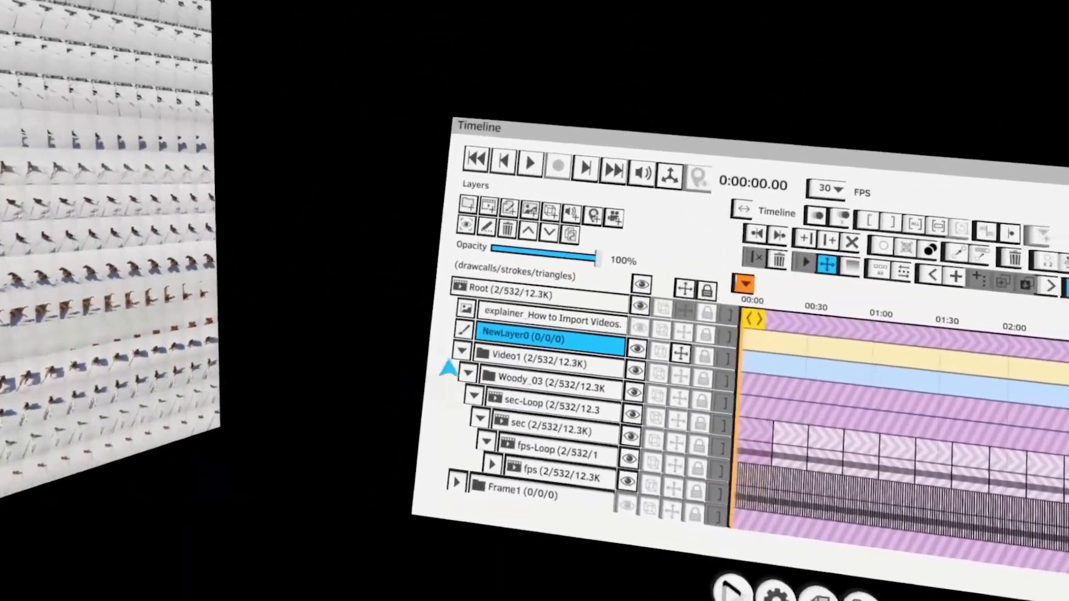
pyautogui.click(360, 322)
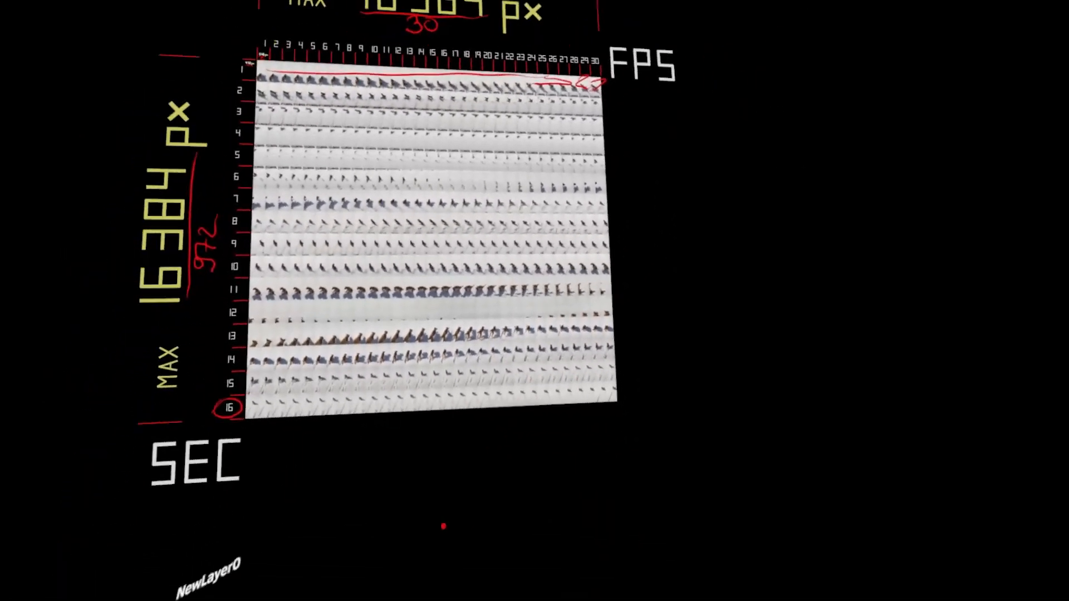
pyautogui.moveTo(511, 453); pyautogui.dragTo(420, 494)
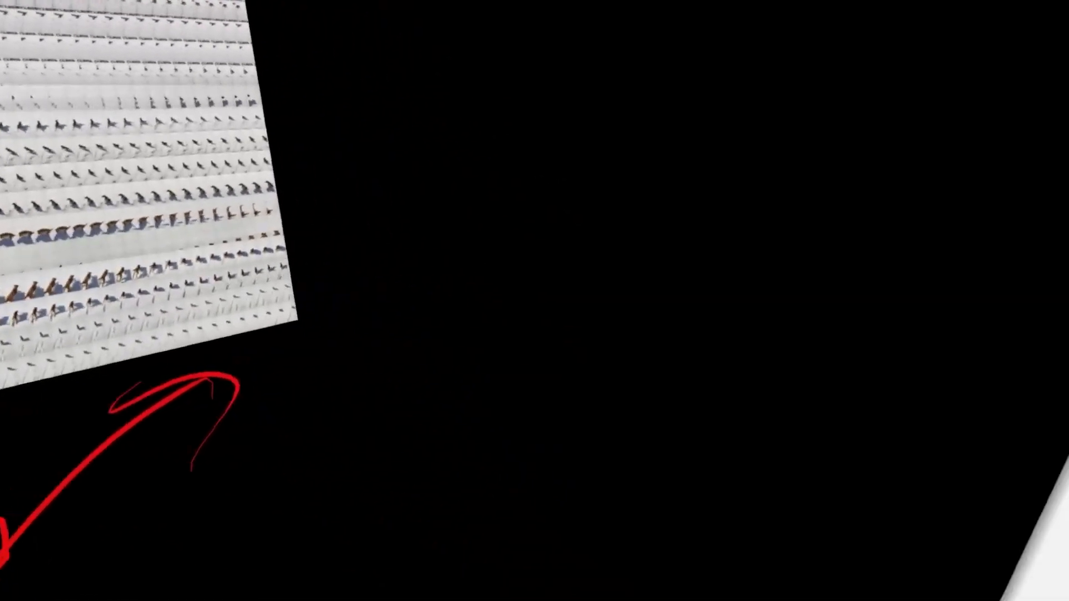
pyautogui.press('Delete')
pyautogui.press('Delete')
pyautogui.press('Delete')
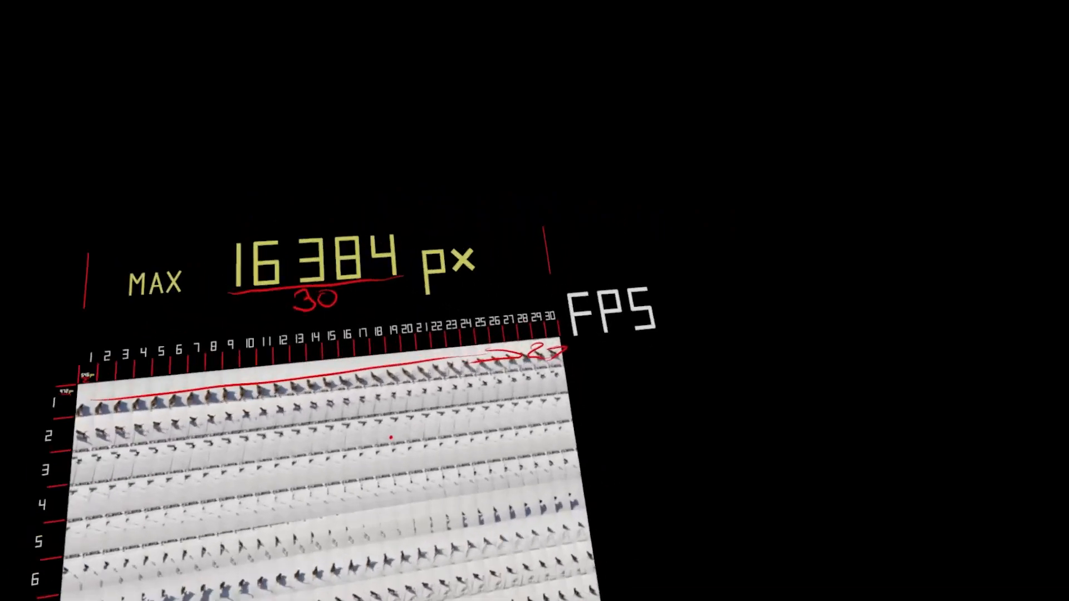
# Annotate the sprite sheet with red strokes, writing 1080 beside the first frame and circling the whole sheet
pyautogui.click(404, 343)
pyautogui.click(384, 344)
pyautogui.click(444, 337)
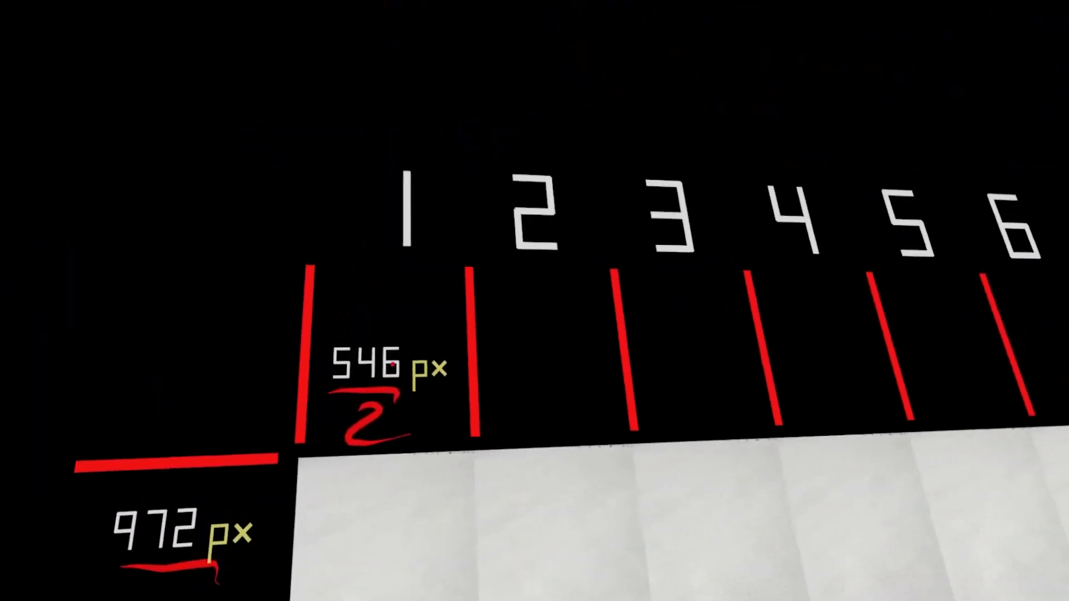
pyautogui.moveTo(396, 413); pyautogui.dragTo(425, 353)
pyautogui.moveTo(345, 307)
pyautogui.mouseDown()
pyautogui.moveTo(374, 307)
pyautogui.moveTo(372, 291)
pyautogui.moveTo(407, 302)
pyautogui.moveTo(393, 279)
pyautogui.moveTo(403, 296)
pyautogui.moveTo(533, 177)
pyautogui.mouseUp()
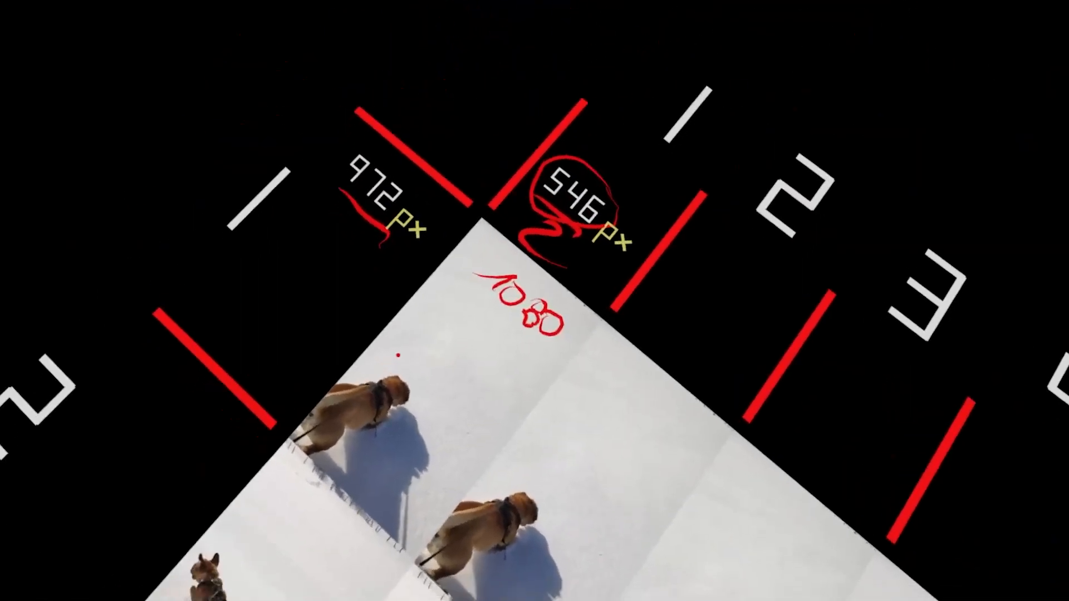
pyautogui.moveTo(367, 389)
pyautogui.mouseDown()
pyautogui.moveTo(397, 330)
pyautogui.moveTo(394, 357)
pyautogui.mouseUp()
pyautogui.moveTo(412, 300)
pyautogui.mouseDown()
pyautogui.moveTo(406, 336)
pyautogui.moveTo(426, 321)
pyautogui.mouseUp()
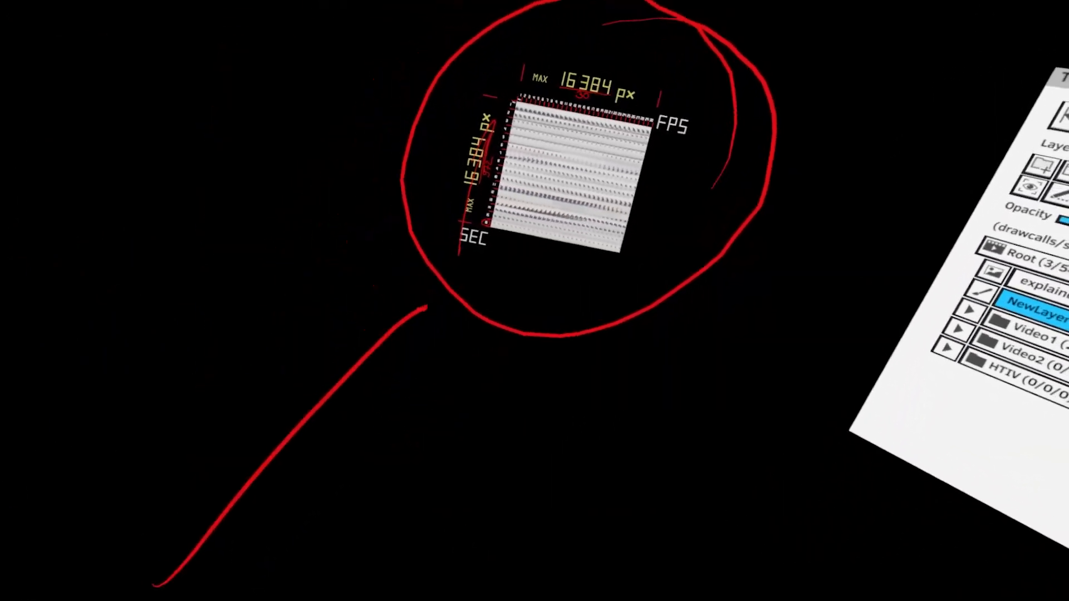
pyautogui.moveTo(450, 269); pyautogui.dragTo(482, 463)
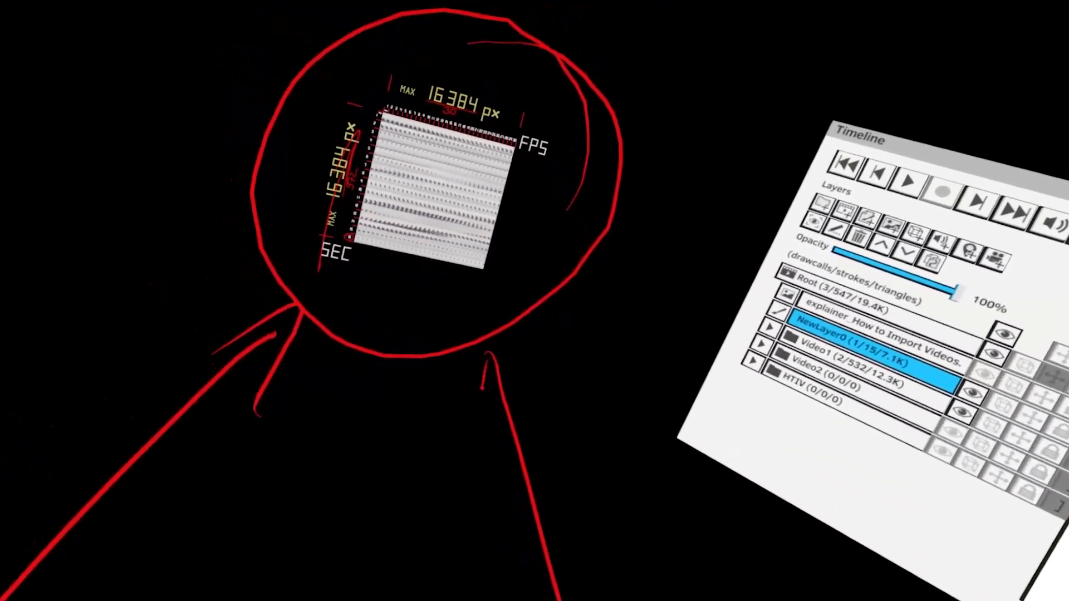
pyautogui.moveTo(471, 342); pyautogui.dragTo(544, 370)
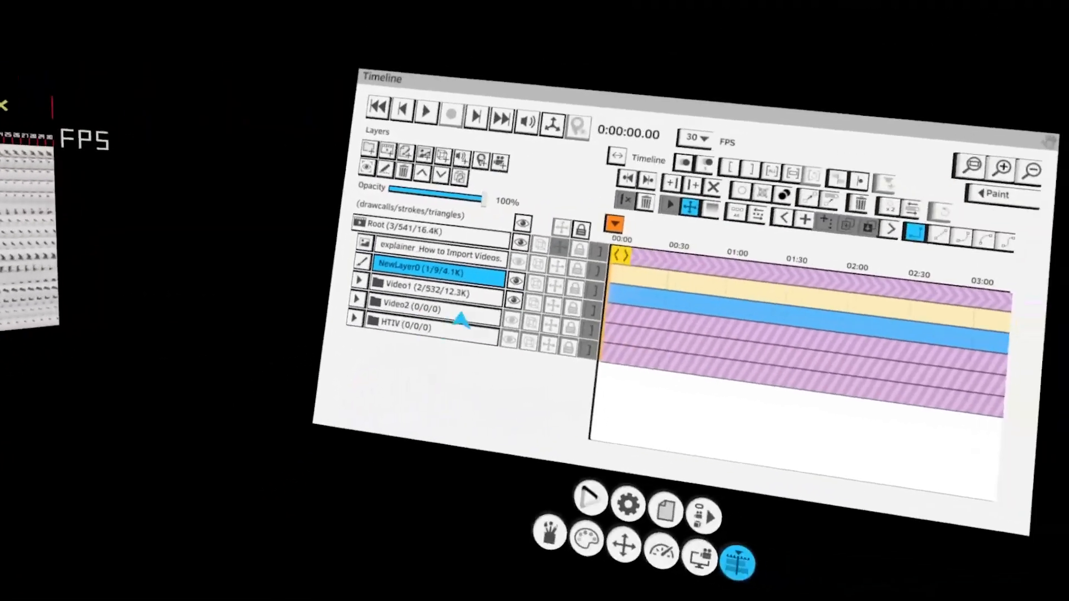
# Hide Video1, switch to the Video2 layer and reset its pivot point
pyautogui.click(514, 301)
pyautogui.click(511, 321)
pyautogui.click(551, 325)
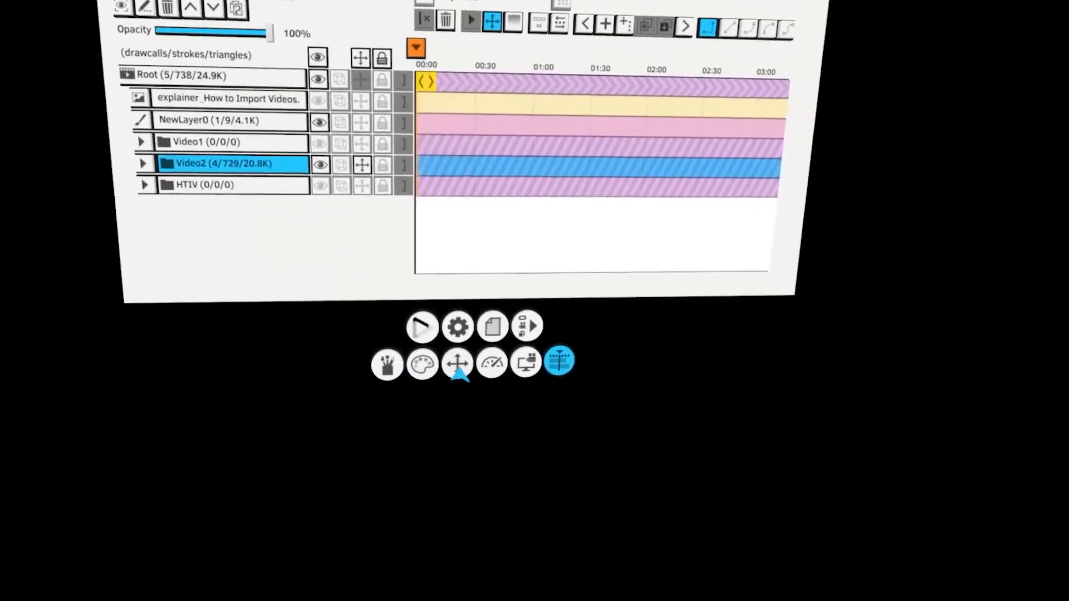
pyautogui.click(591, 369)
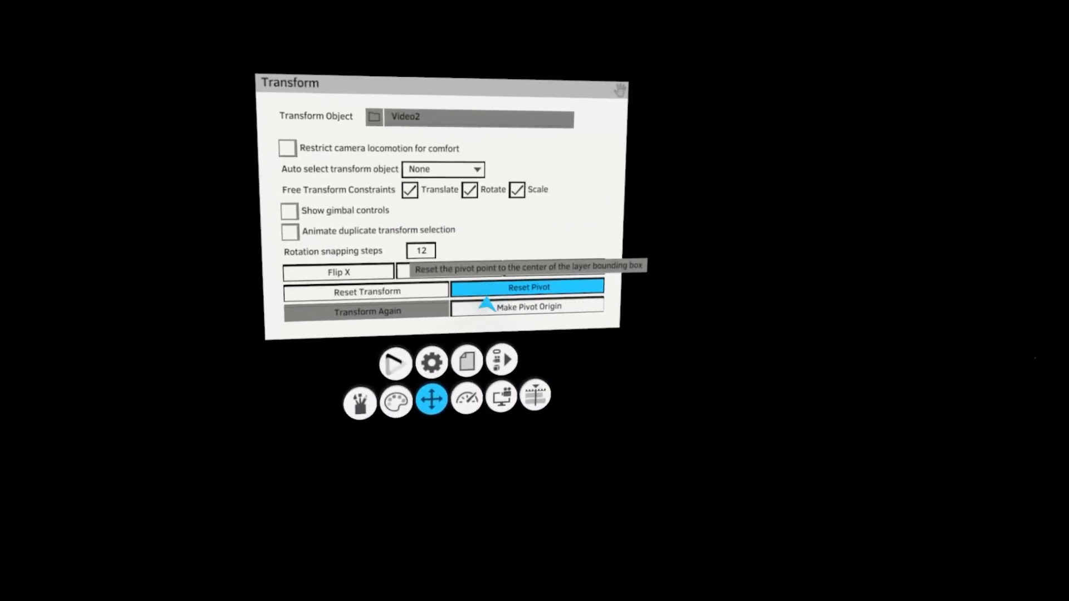
pyautogui.click(542, 370)
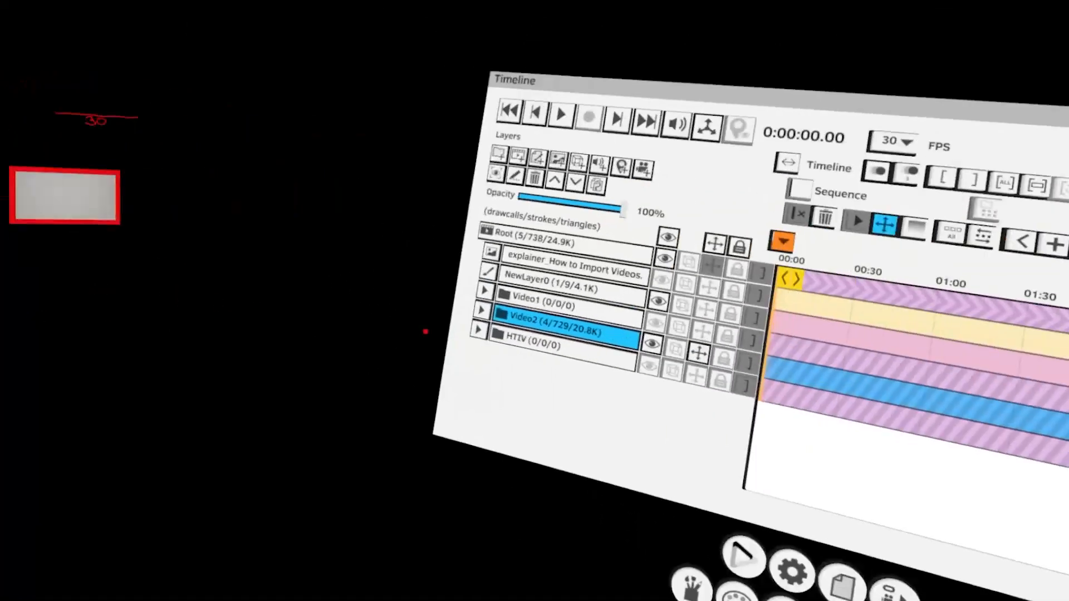
# Select the explainer layer and move its transform pivot below the framed picture
pyautogui.click(428, 173)
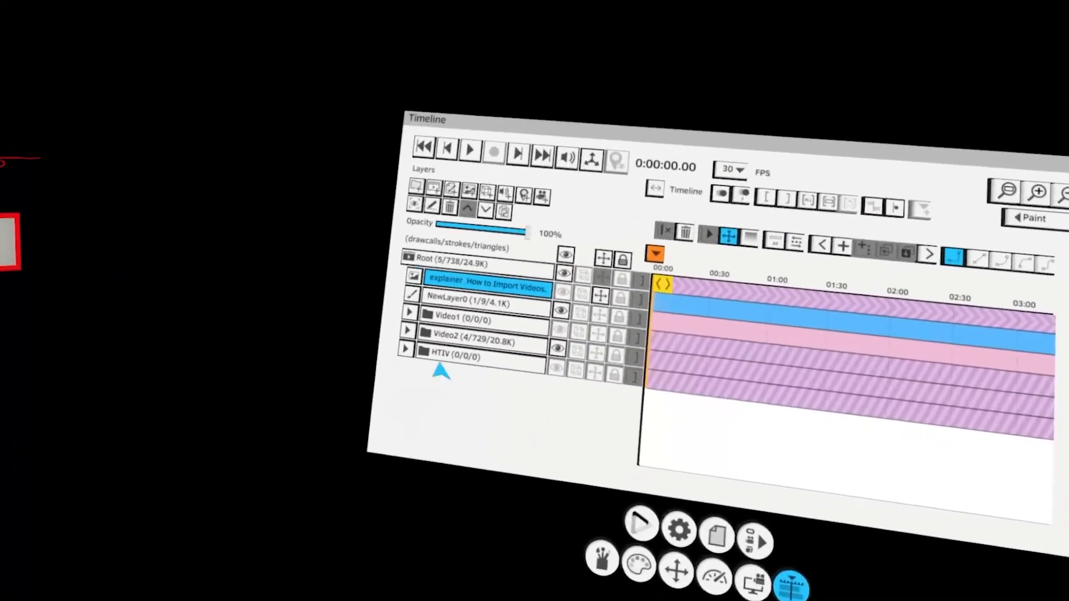
pyautogui.click(490, 304)
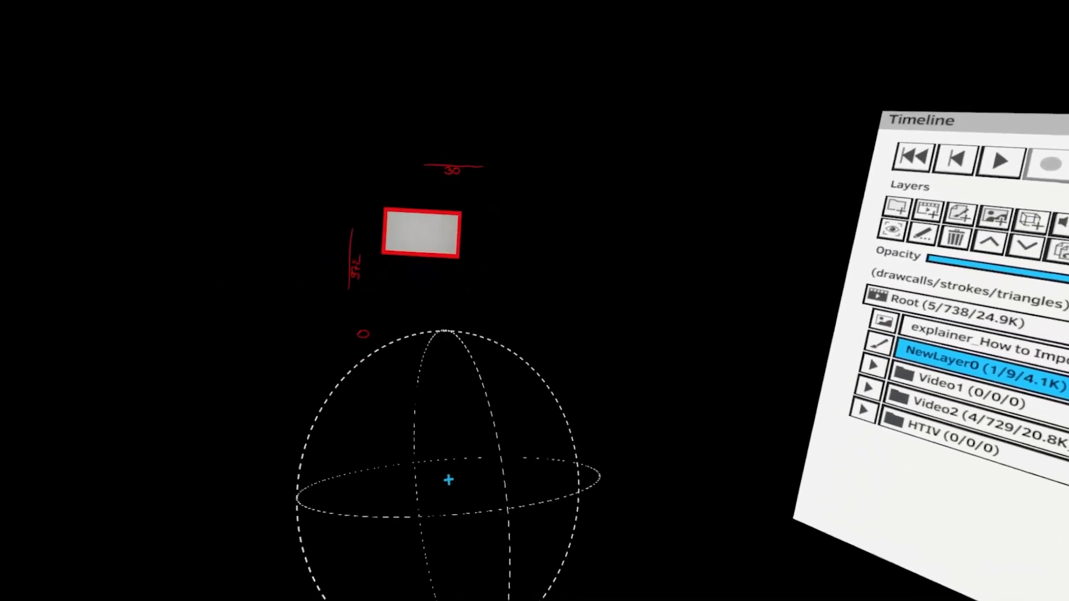
pyautogui.click(487, 495)
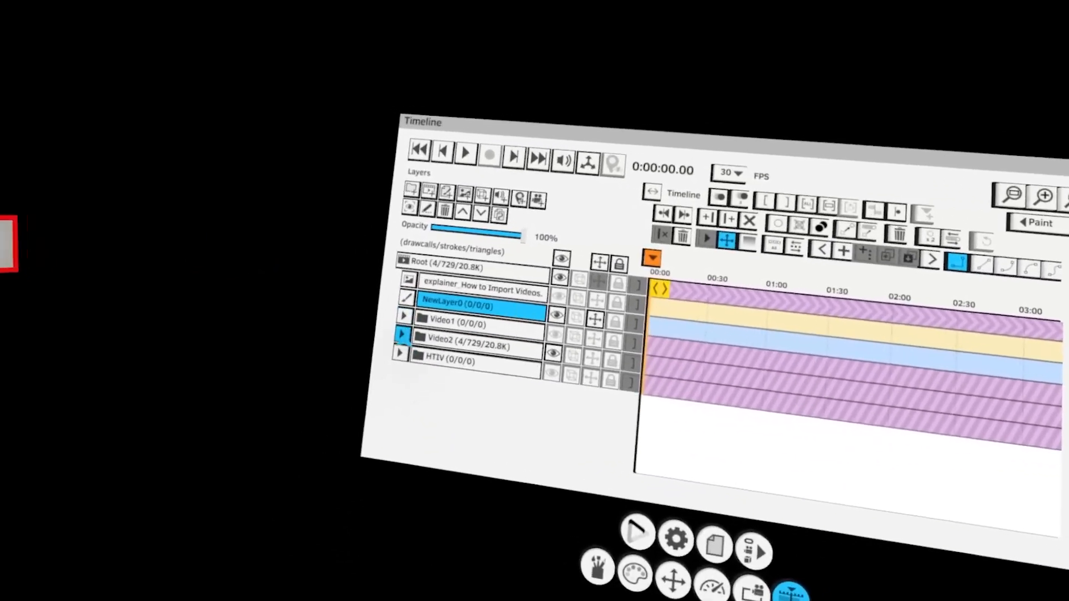
# Expand the Video2 group, toggle the Frame2 layer's visibility, and select the Woody-04.png image layer
pyautogui.click(399, 332)
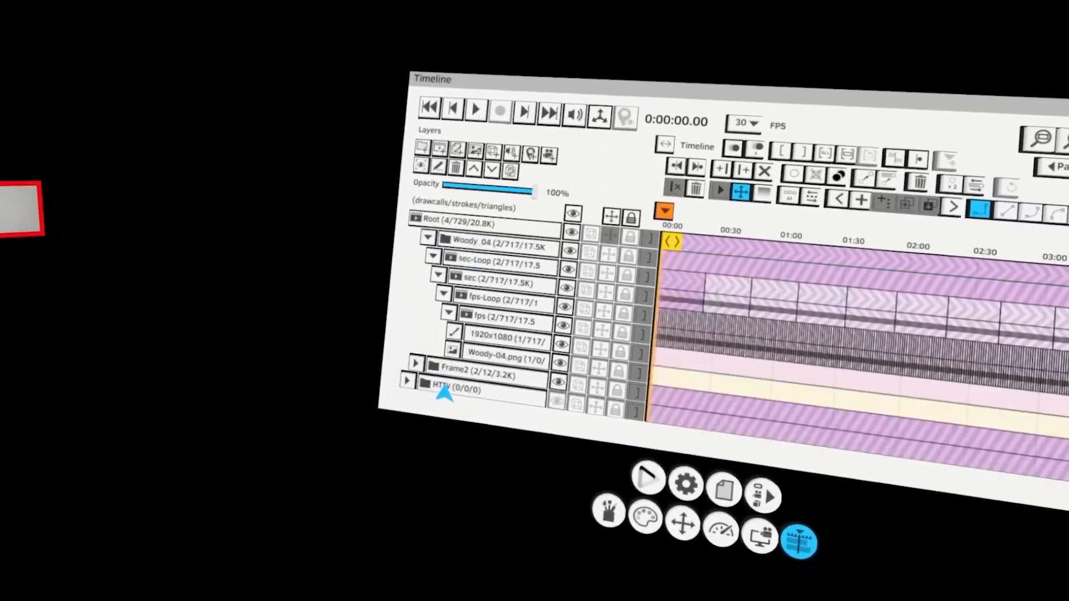
pyautogui.click(559, 382)
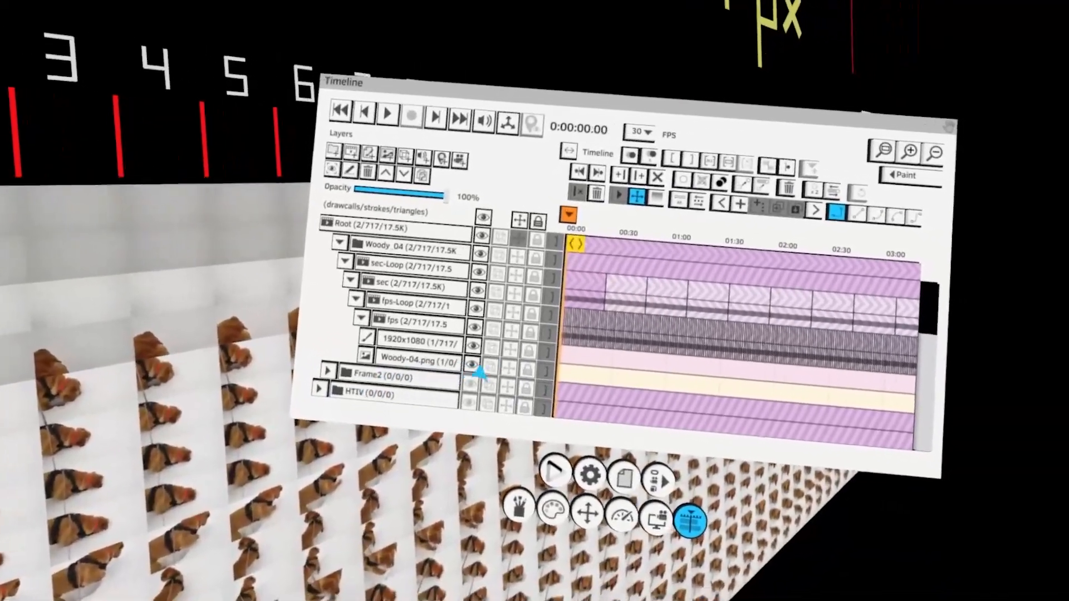
pyautogui.click(457, 360)
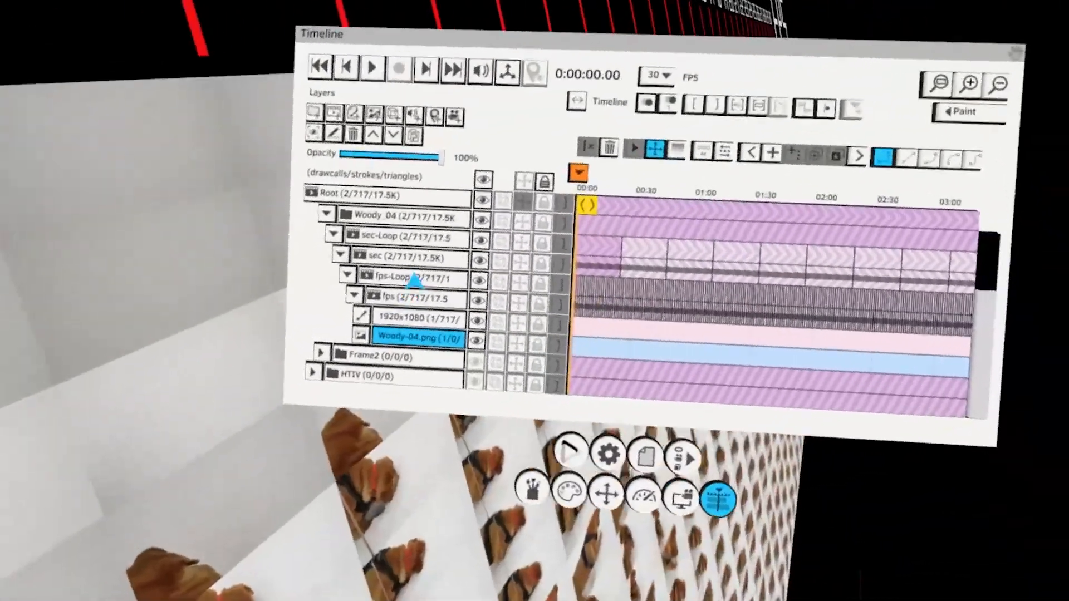
# Select the NewLayer0 layer and undo an attempt to drag it within the layer list
pyautogui.scroll(4, 414, 281)
pyautogui.click(399, 239)
pyautogui.click(422, 250)
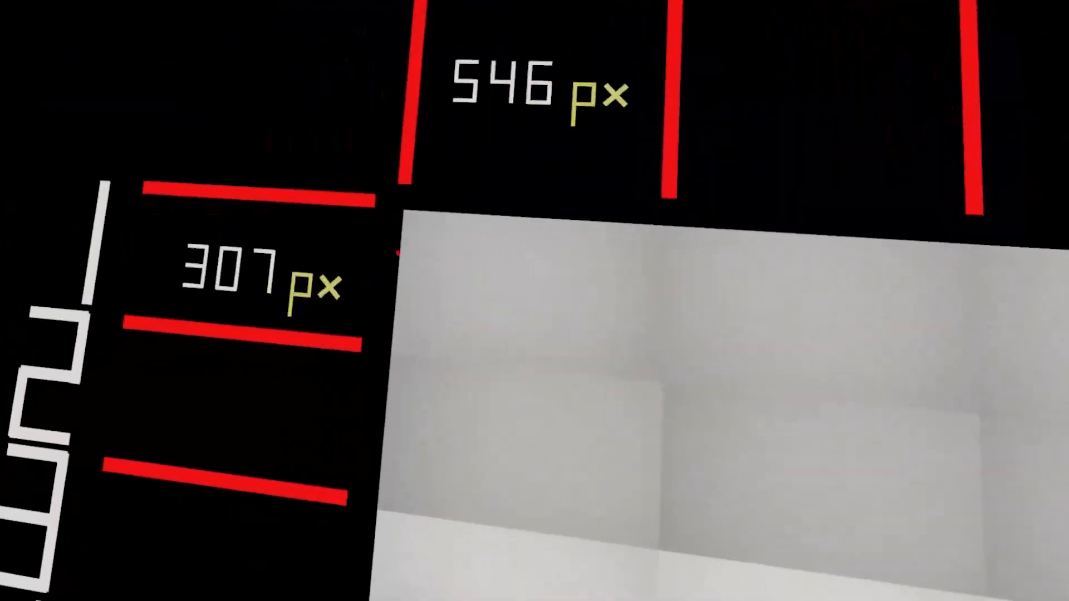
pyautogui.moveTo(398, 253)
pyautogui.mouseDown()
pyautogui.moveTo(382, 333)
pyautogui.moveTo(459, 345)
pyautogui.moveTo(504, 262)
pyautogui.moveTo(359, 230)
pyautogui.mouseUp()
pyautogui.hotkey('ctrl', 'z')
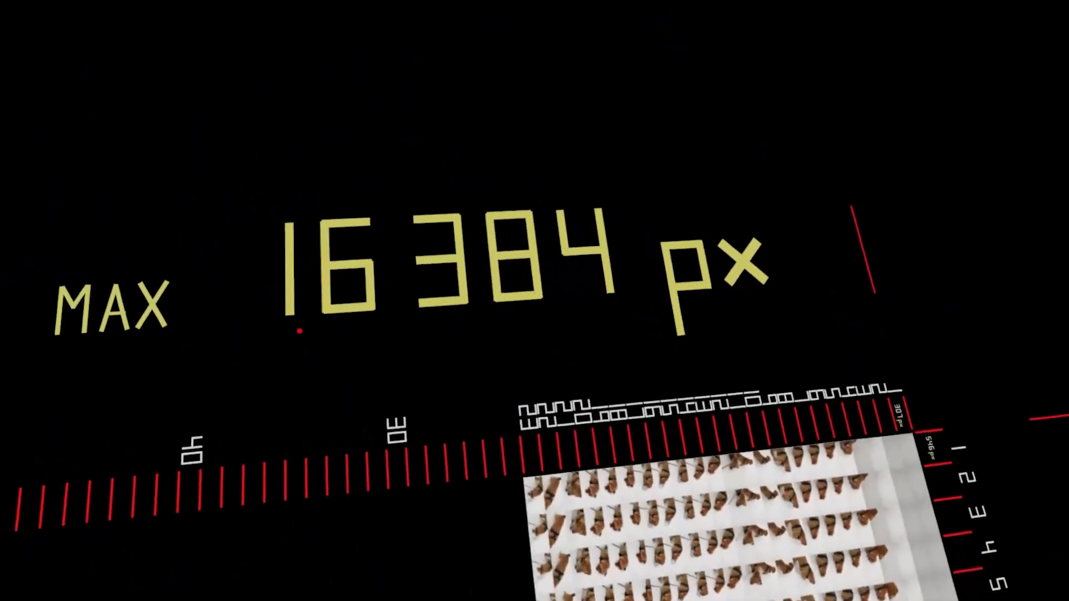
pyautogui.moveTo(519, 331); pyautogui.dragTo(583, 340)
pyautogui.moveTo(306, 347)
pyautogui.mouseDown()
pyautogui.moveTo(324, 371)
pyautogui.moveTo(318, 394)
pyautogui.mouseUp()
pyautogui.moveTo(402, 346)
pyautogui.mouseDown()
pyautogui.moveTo(389, 343)
pyautogui.moveTo(444, 357)
pyautogui.moveTo(509, 346)
pyautogui.mouseUp()
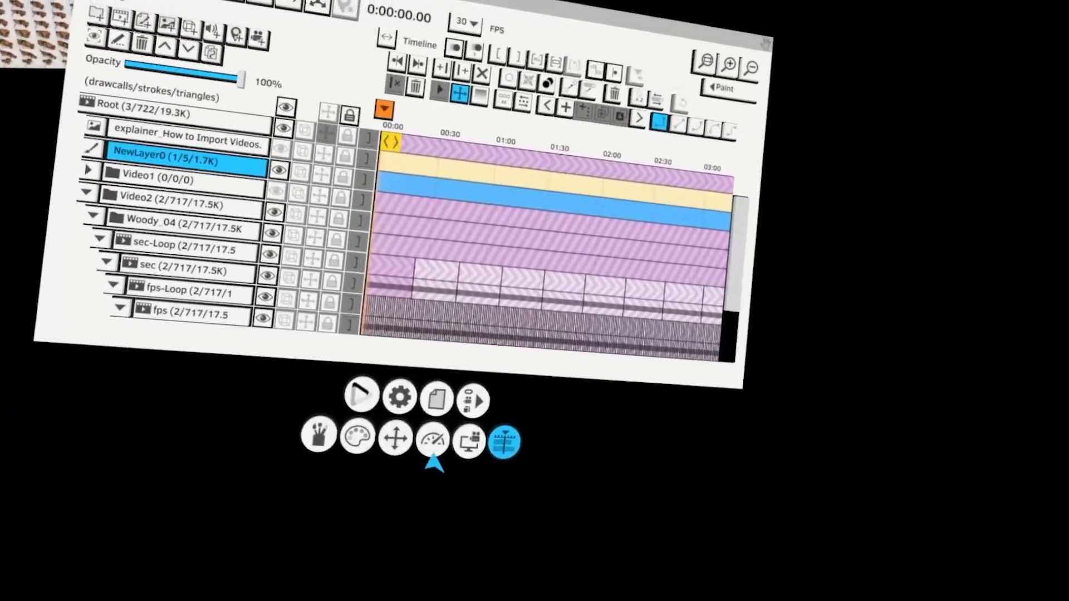
# Review the Performance panel's recommendations and start a new, empty project
pyautogui.click(416, 421)
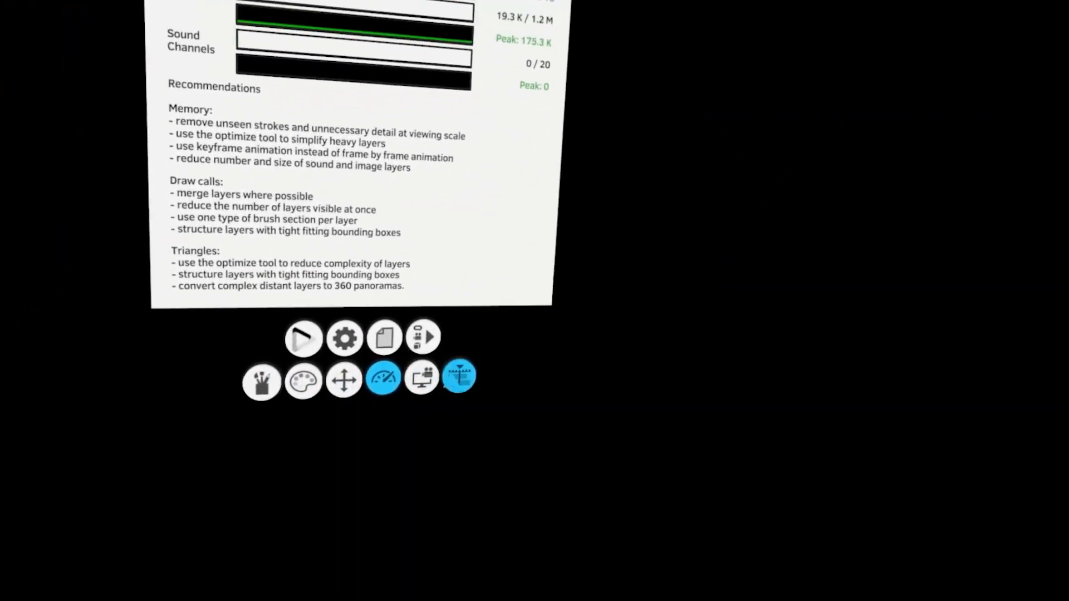
pyautogui.click(451, 372)
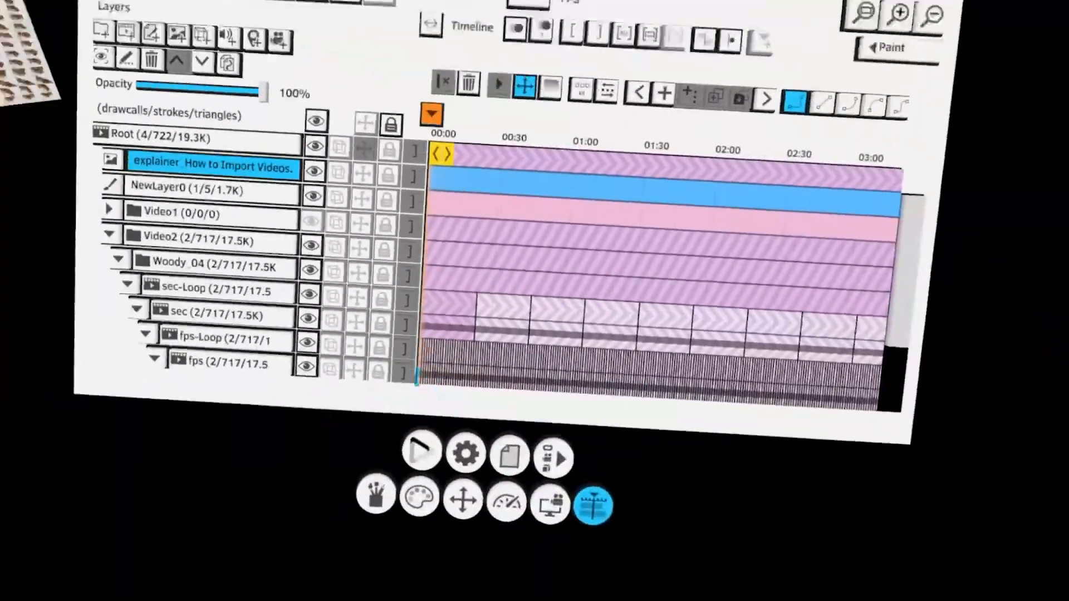
pyautogui.click(354, 371)
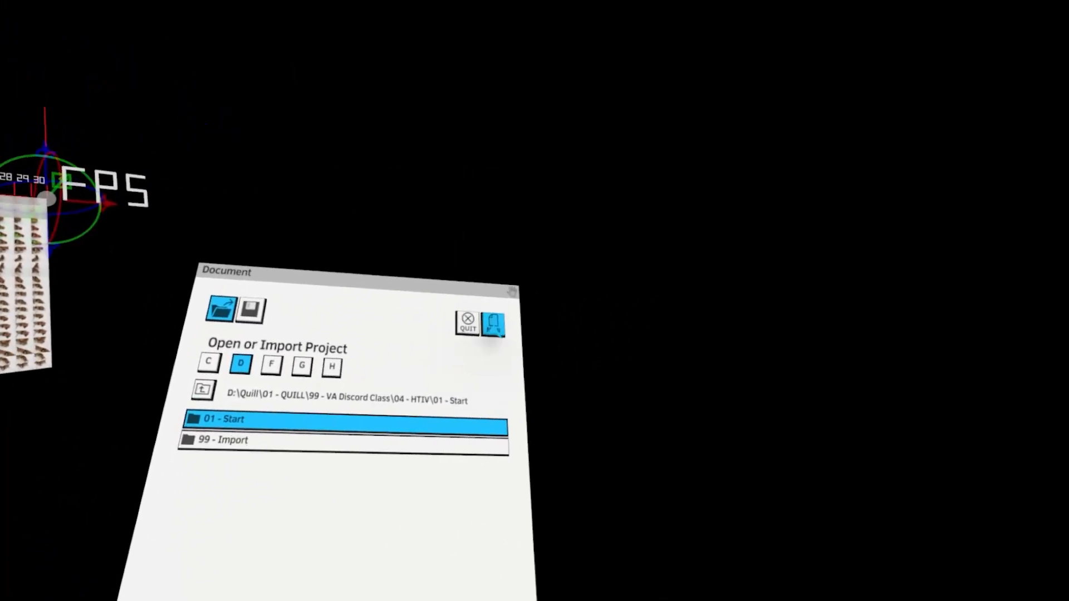
pyautogui.click(519, 421)
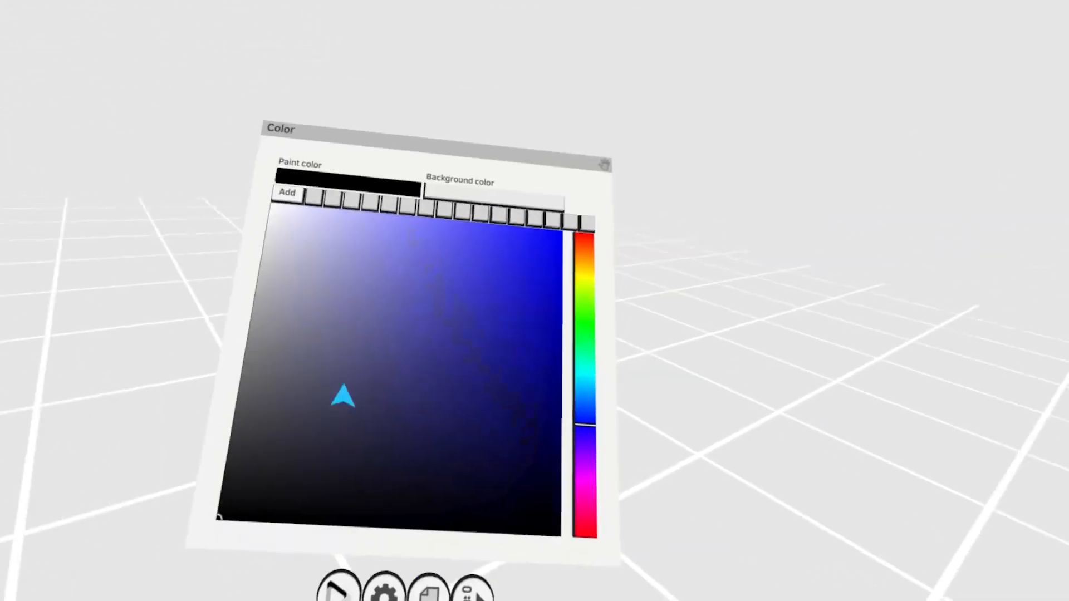
pyautogui.click(463, 196)
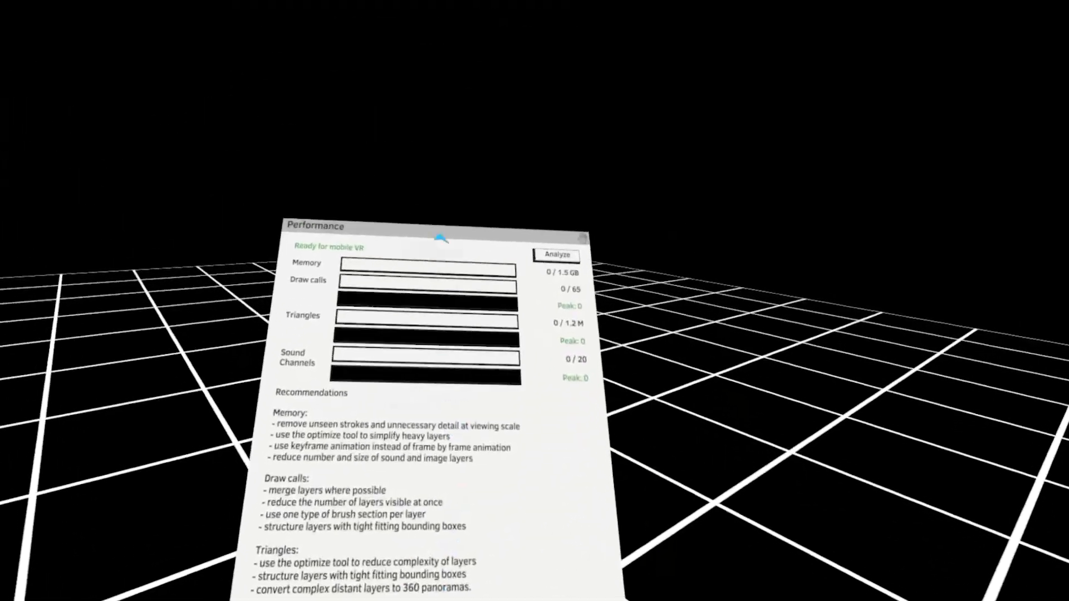
# Import Woody-01-24fps.png from the Import folder as a 2D image layer
pyautogui.moveTo(442, 236); pyautogui.dragTo(387, 158)
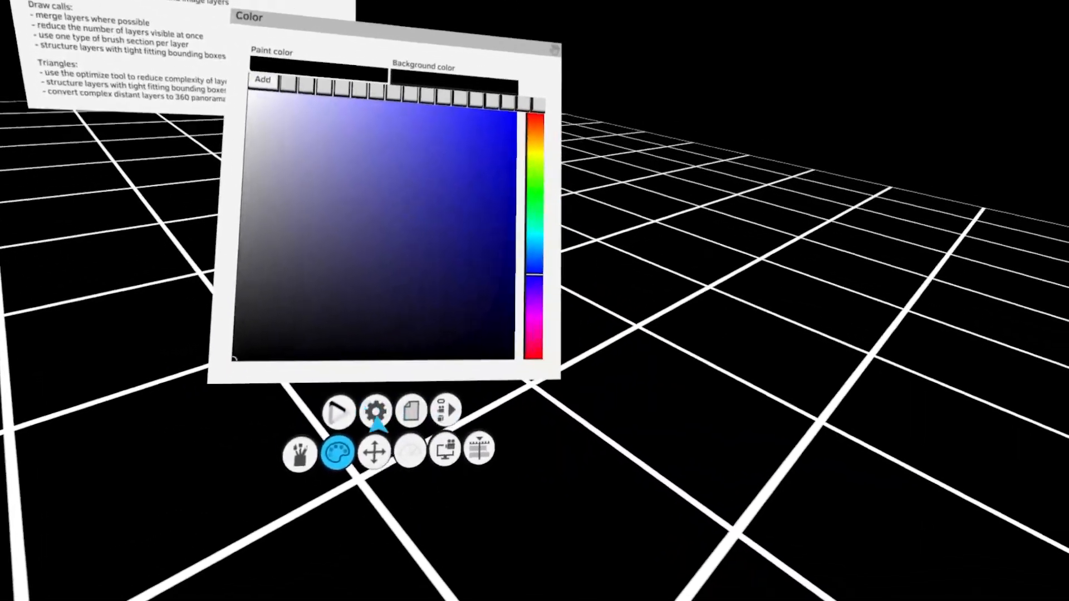
pyautogui.click(445, 411)
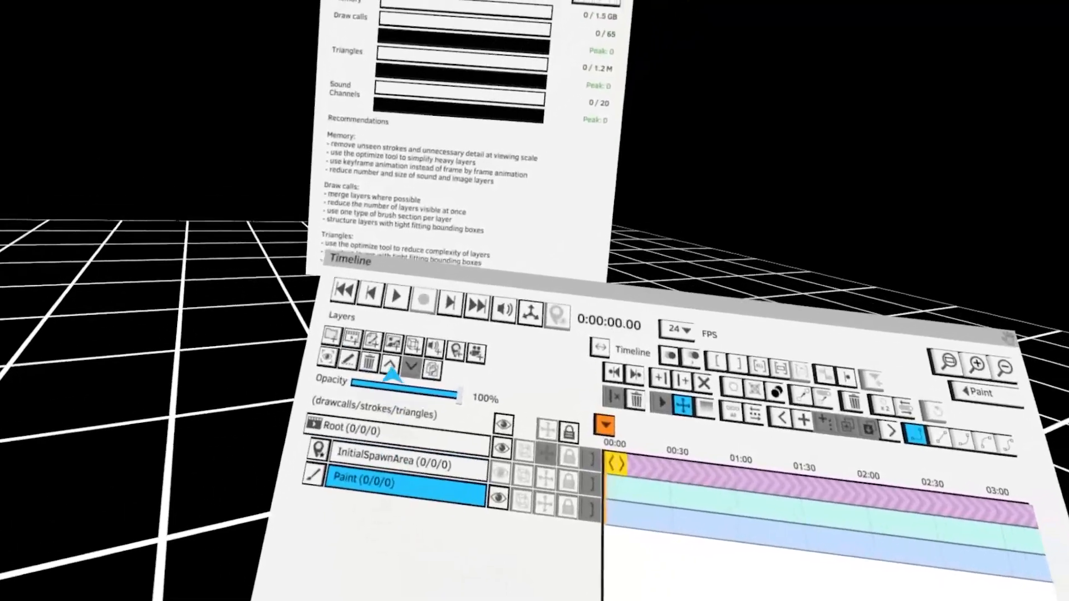
pyautogui.click(393, 343)
pyautogui.click(393, 283)
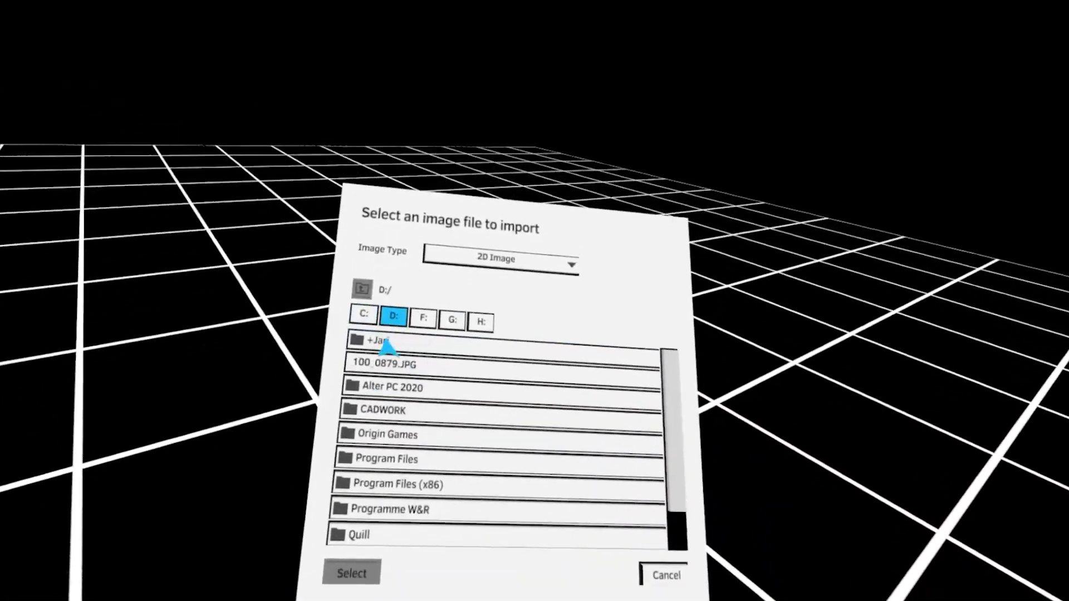
pyautogui.click(382, 415)
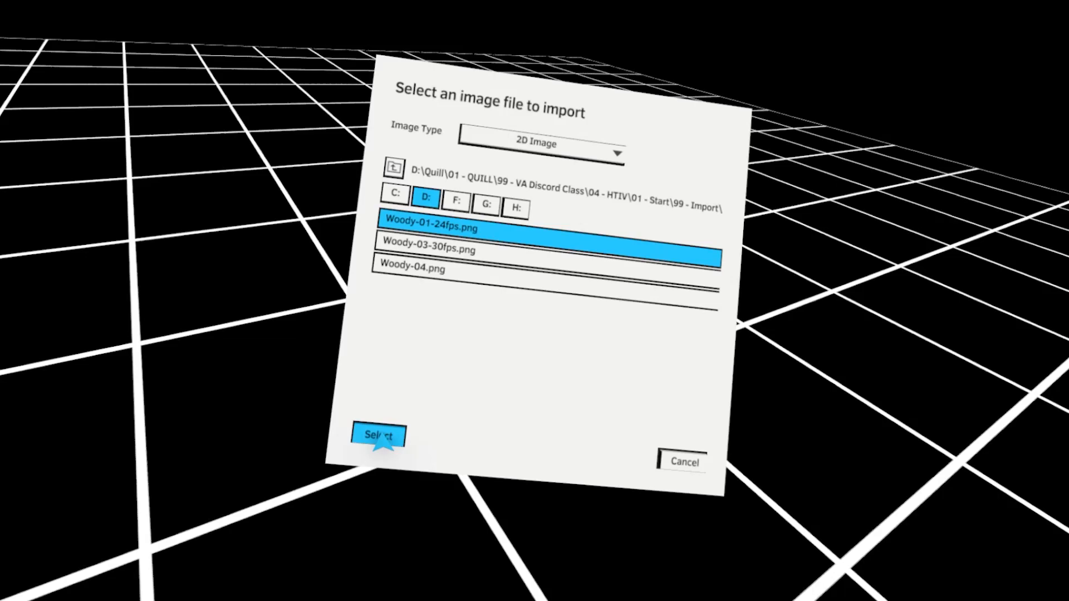
pyautogui.click(379, 435)
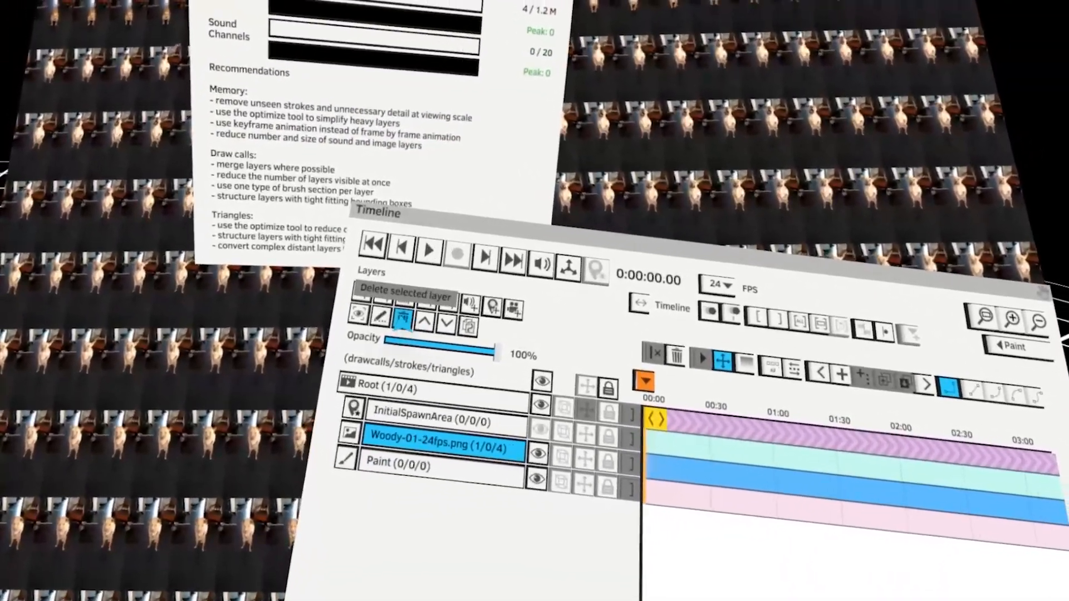
# Delete the PNG image layer and import Woody-01-24fps.jpg from the Import folder as a 2D image instead
pyautogui.click(381, 218)
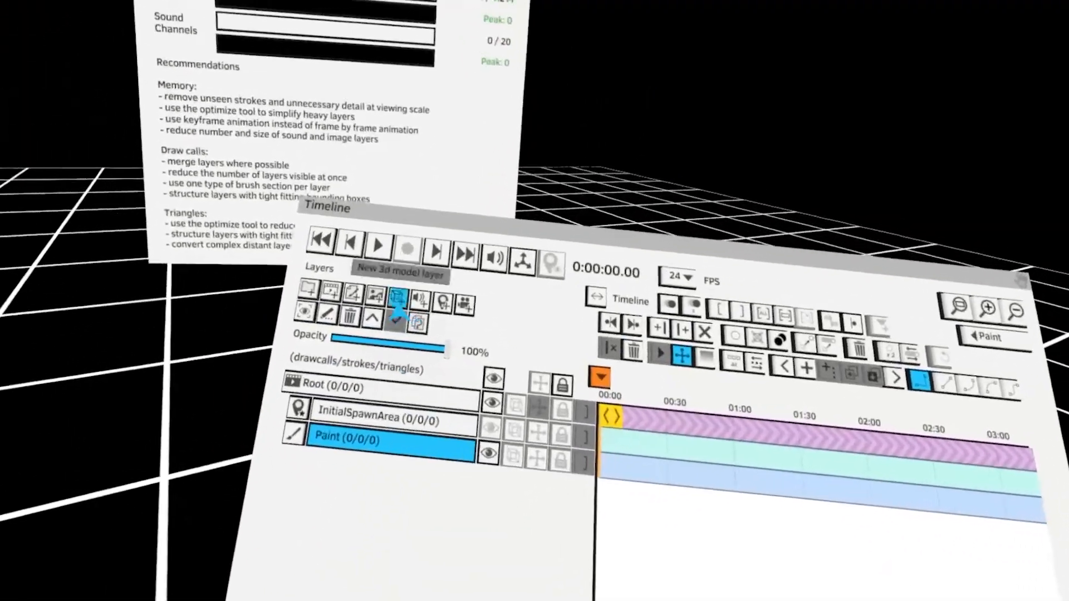
pyautogui.click(401, 303)
pyautogui.click(359, 303)
pyautogui.click(362, 337)
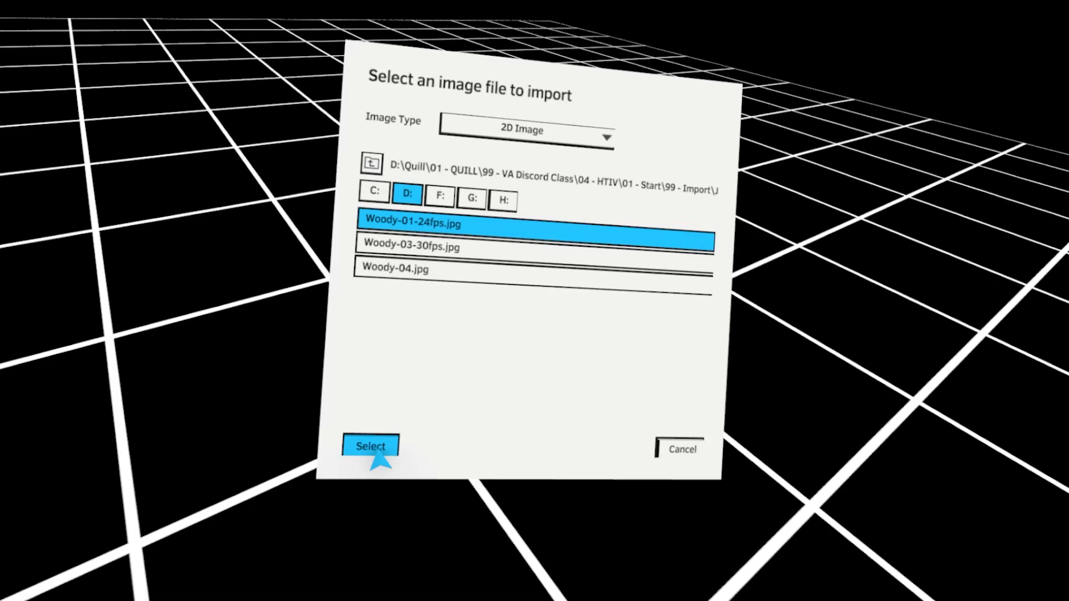
pyautogui.click(371, 446)
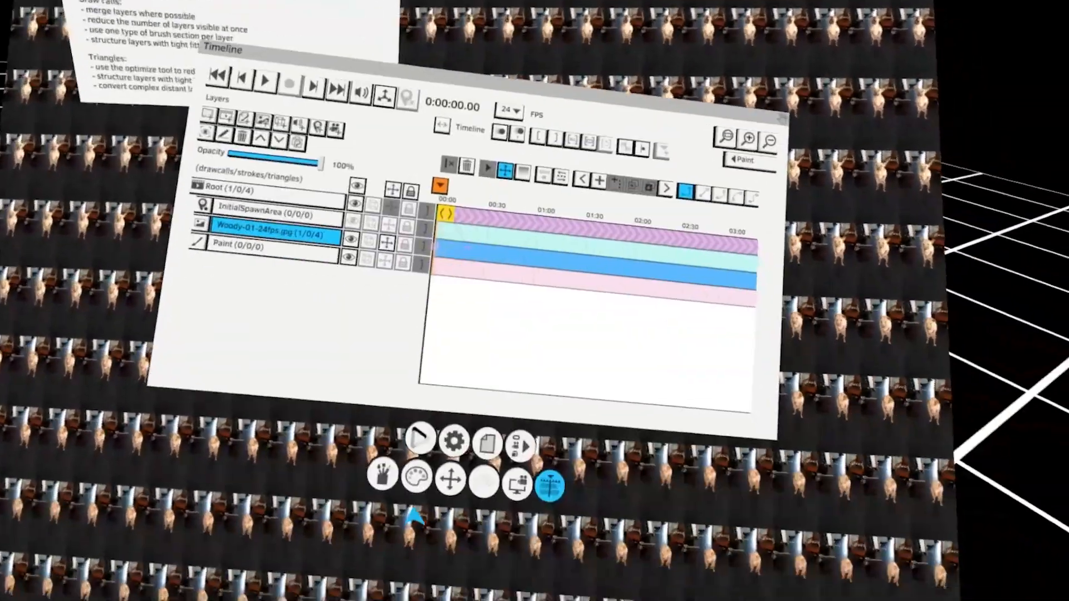
# Reset the transform of the Woody-01-24fps.jpg image layer
pyautogui.click(451, 478)
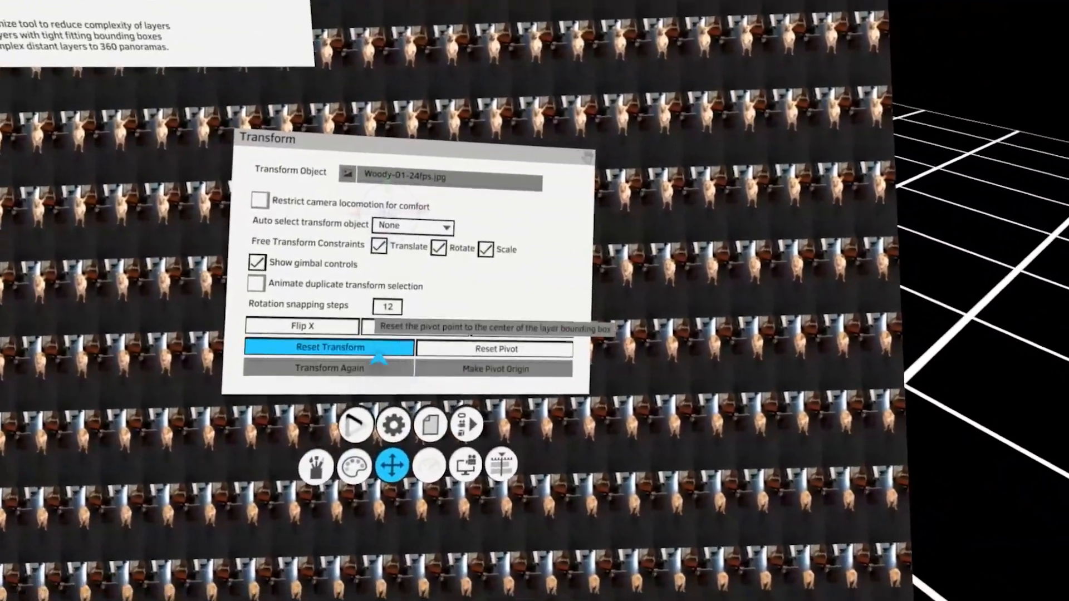
pyautogui.click(334, 360)
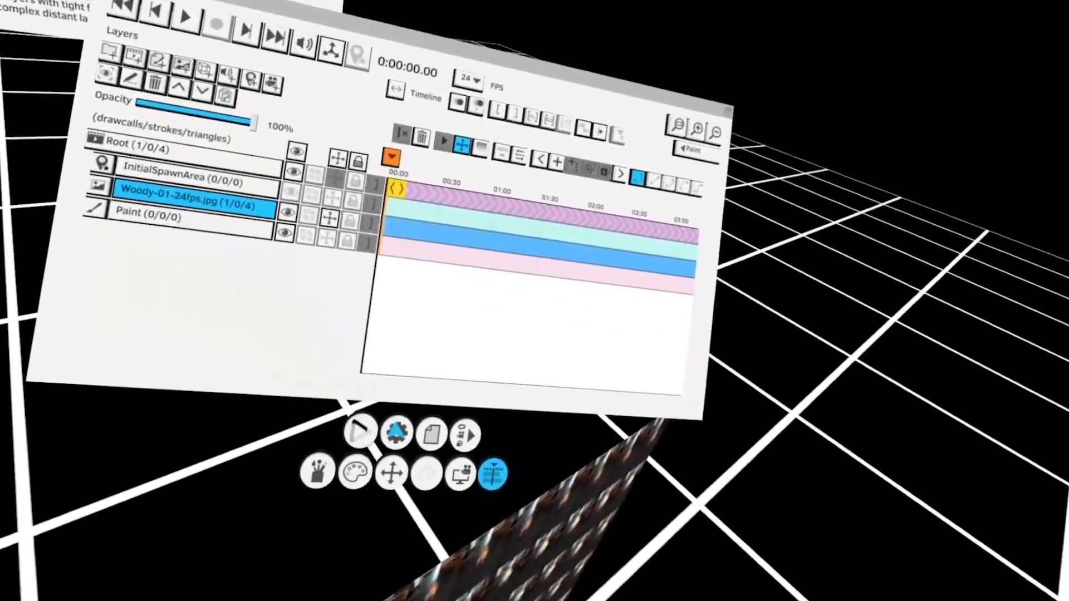
pyautogui.click(437, 494)
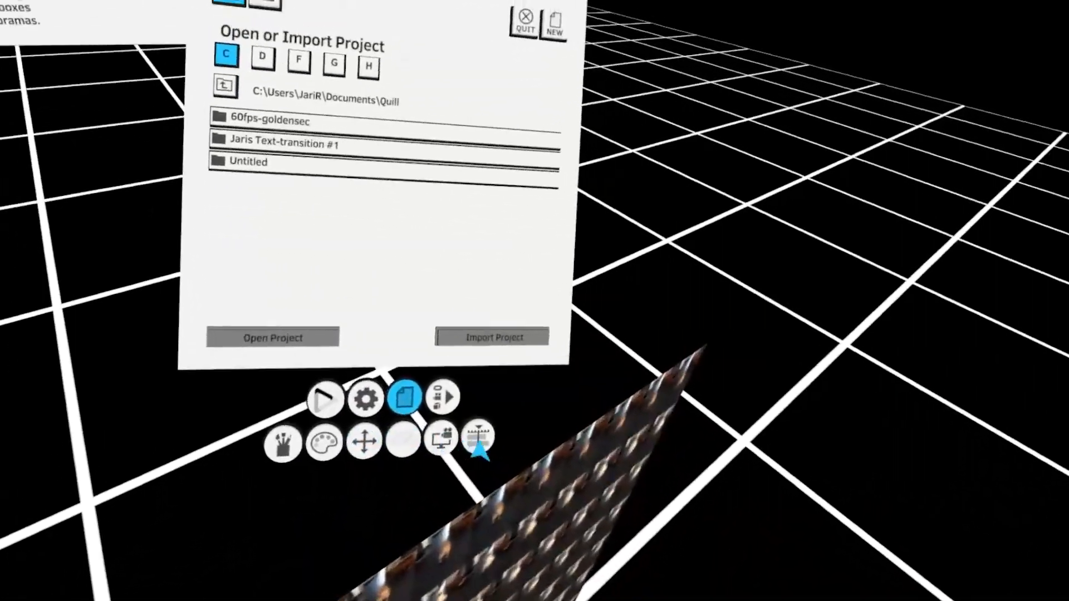
pyautogui.click(477, 438)
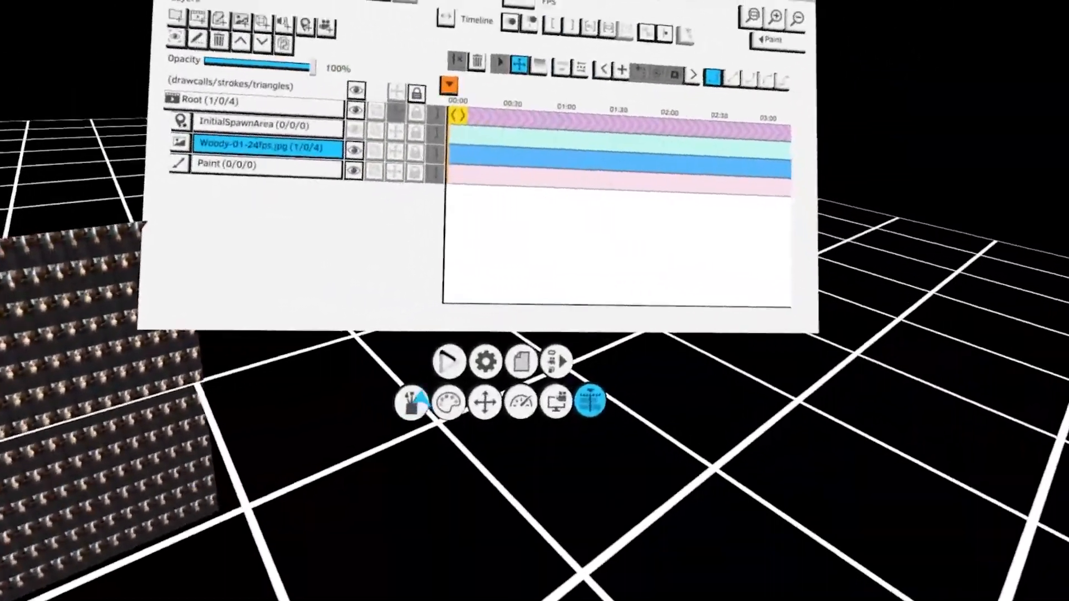
# Create a new layer group named M containing a paint layer named F
pyautogui.click(411, 403)
pyautogui.click(567, 487)
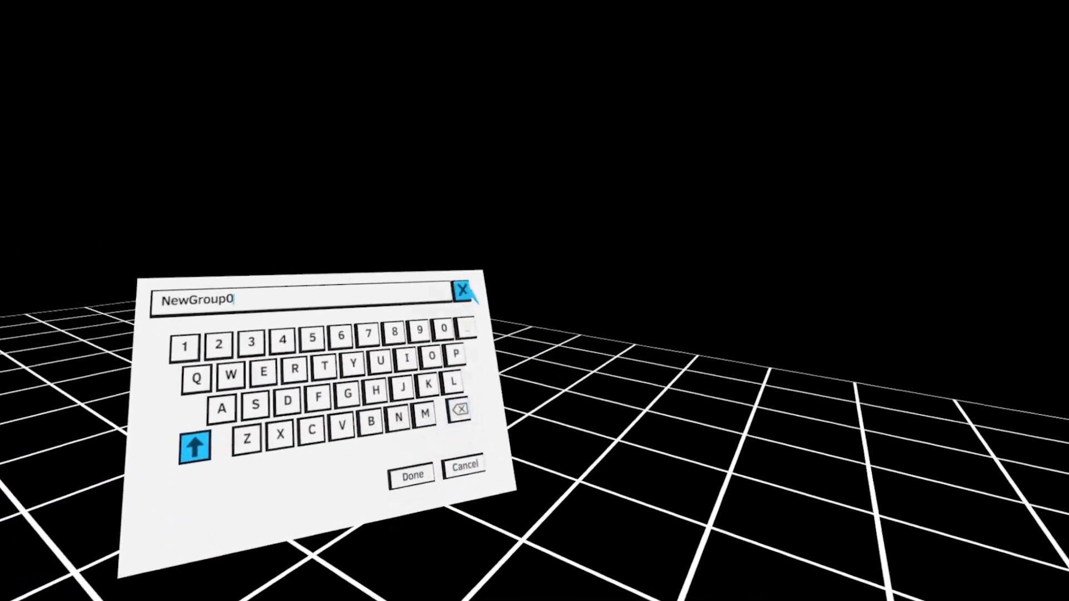
pyautogui.click(405, 384)
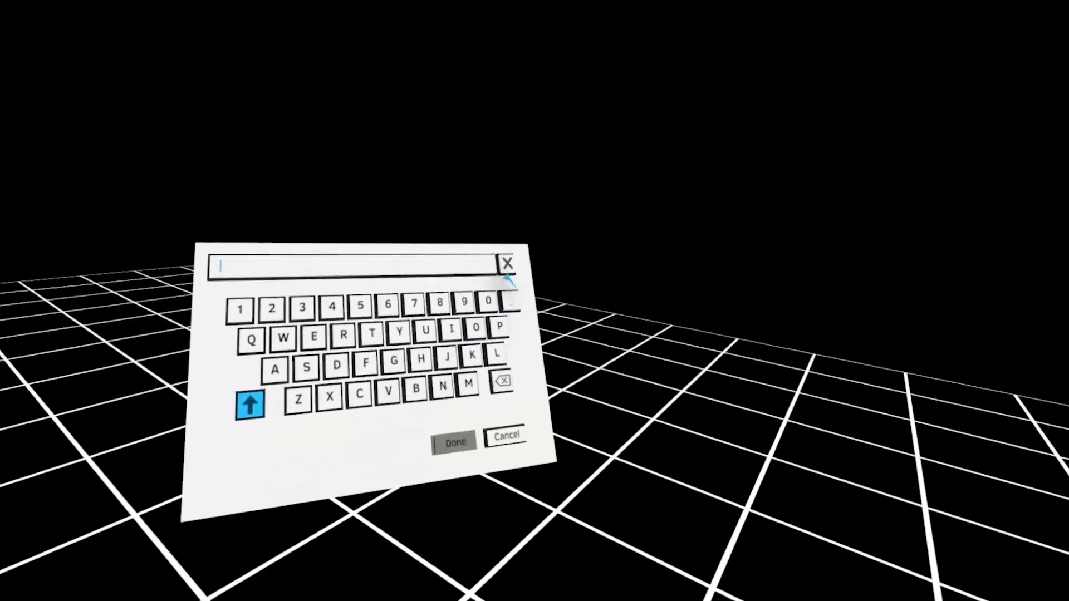
pyautogui.click(460, 387)
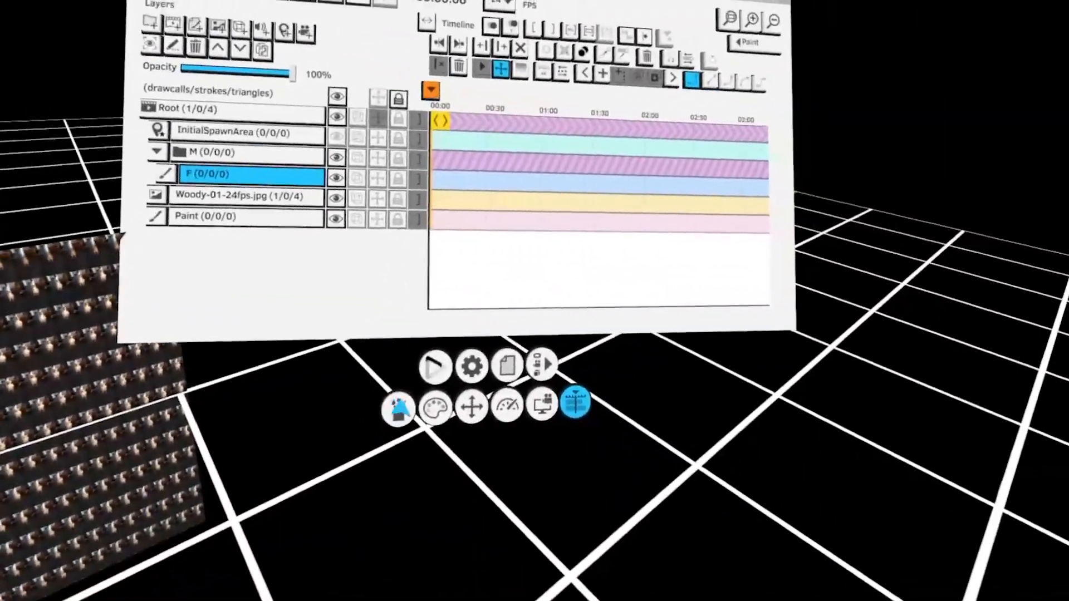
# Set the paint colour to red and try a line along the sprite sheet's top edge, undoing it
pyautogui.click(399, 411)
pyautogui.click(472, 317)
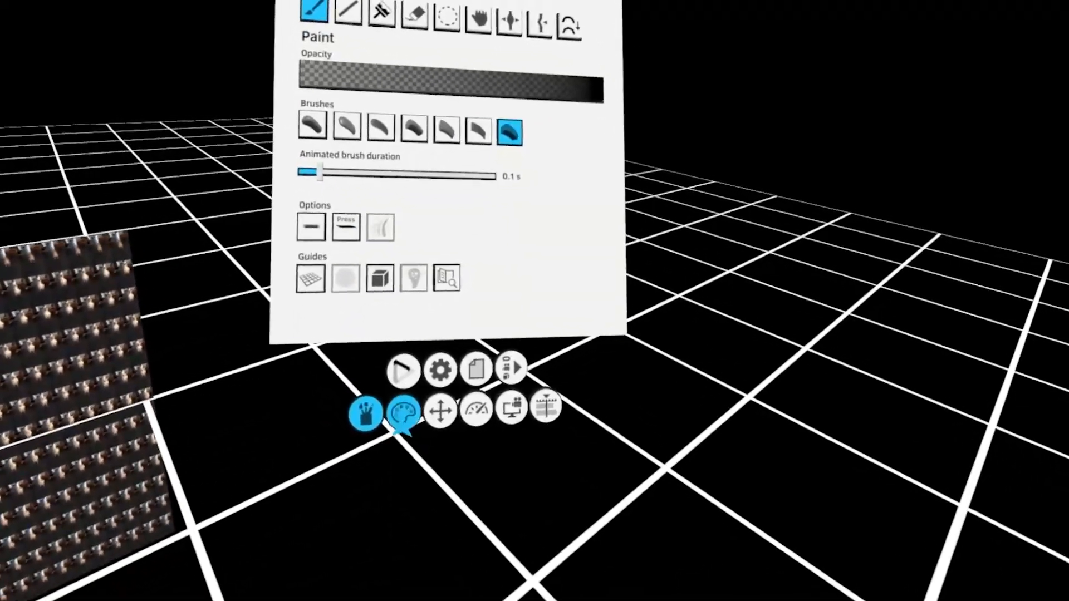
pyautogui.click(429, 427)
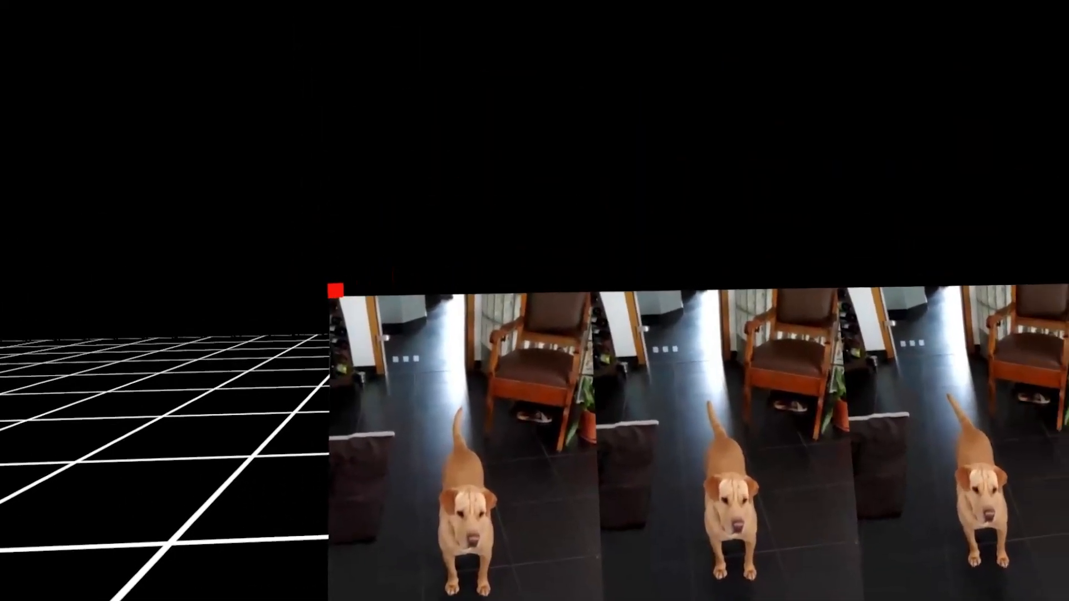
pyautogui.moveTo(336, 290); pyautogui.dragTo(408, 251)
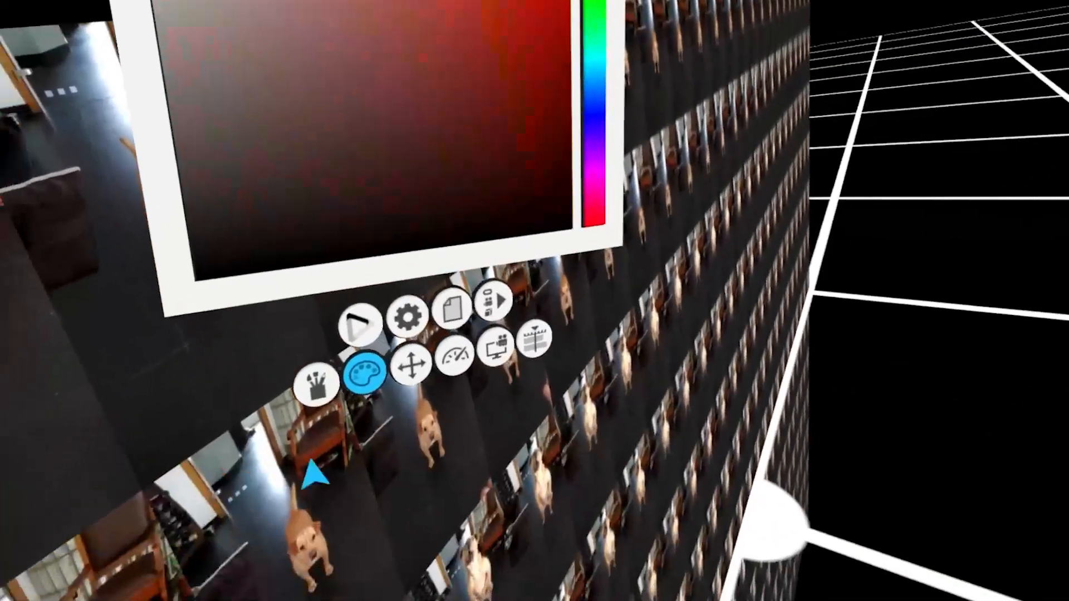
pyautogui.click(317, 384)
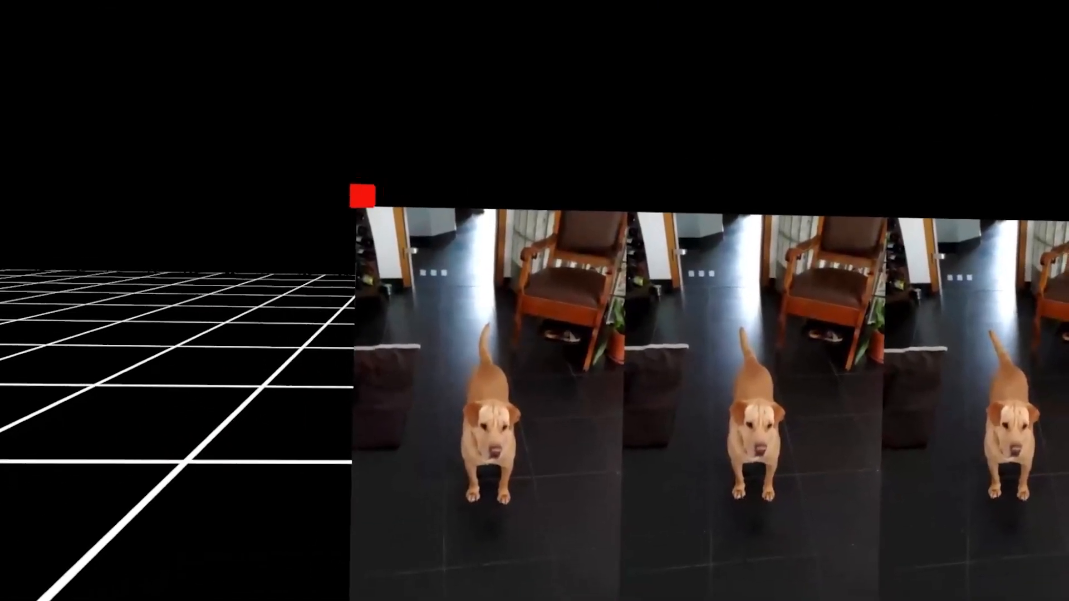
# Draw a red rectangular outline around the first frame of the sprite sheet on layer F
pyautogui.moveTo(346, 201)
pyautogui.mouseDown()
pyautogui.moveTo(400, 191)
pyautogui.moveTo(363, 210)
pyautogui.moveTo(657, 228)
pyautogui.mouseUp()
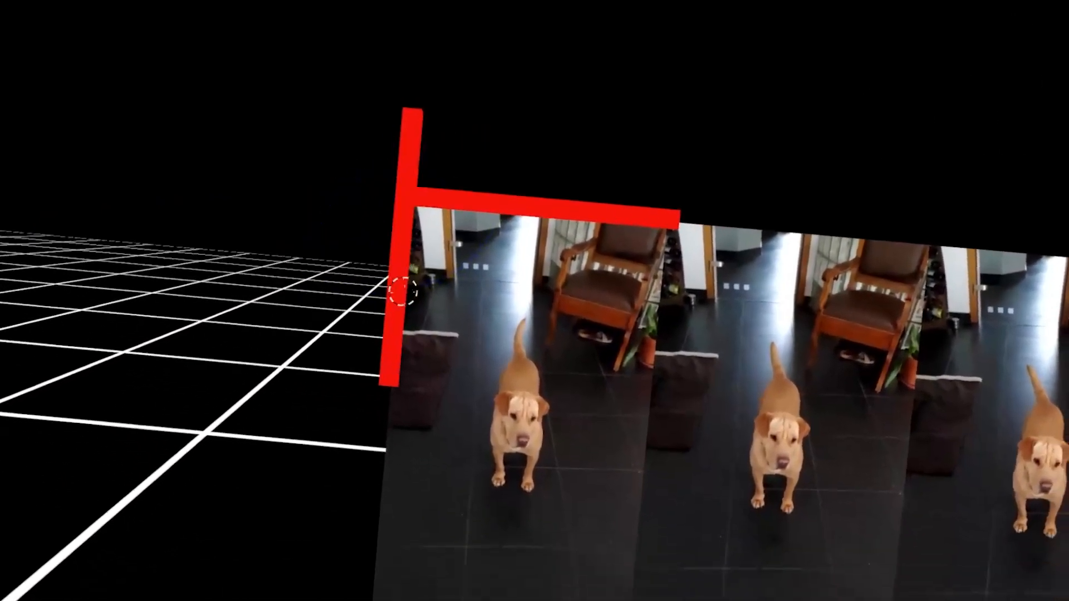
pyautogui.moveTo(402, 292); pyautogui.dragTo(388, 321)
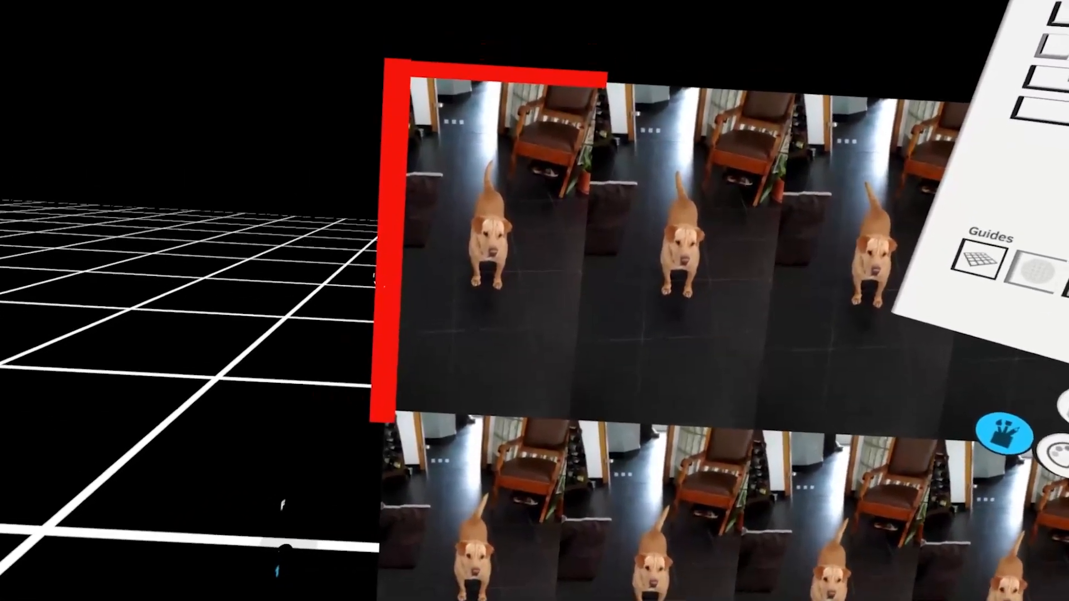
pyautogui.click(389, 321)
pyautogui.click(384, 324)
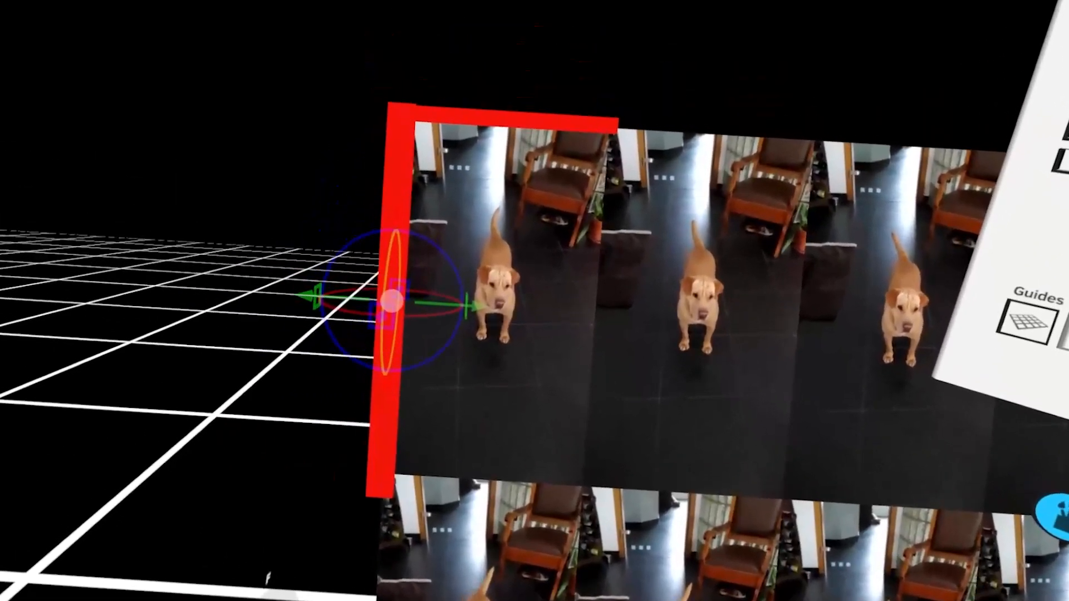
pyautogui.moveTo(389, 346); pyautogui.dragTo(372, 379)
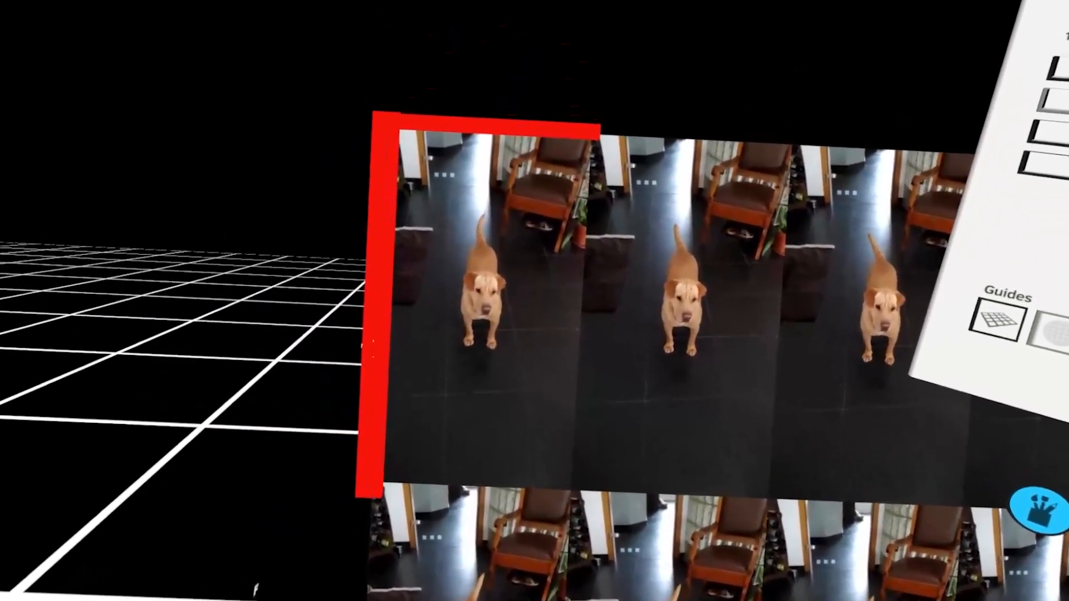
pyautogui.click(371, 328)
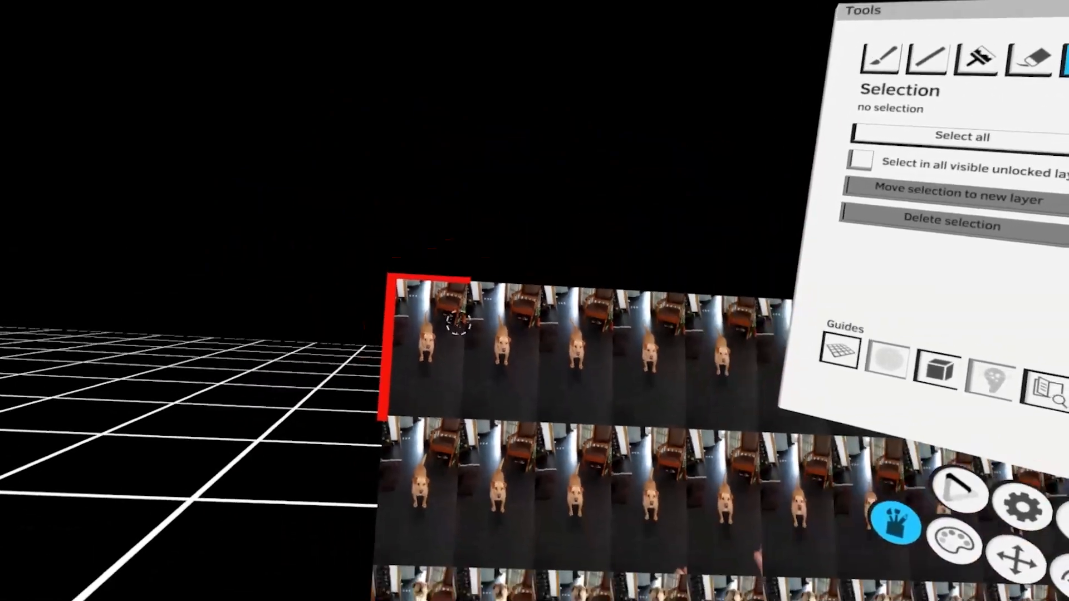
pyautogui.click(393, 284)
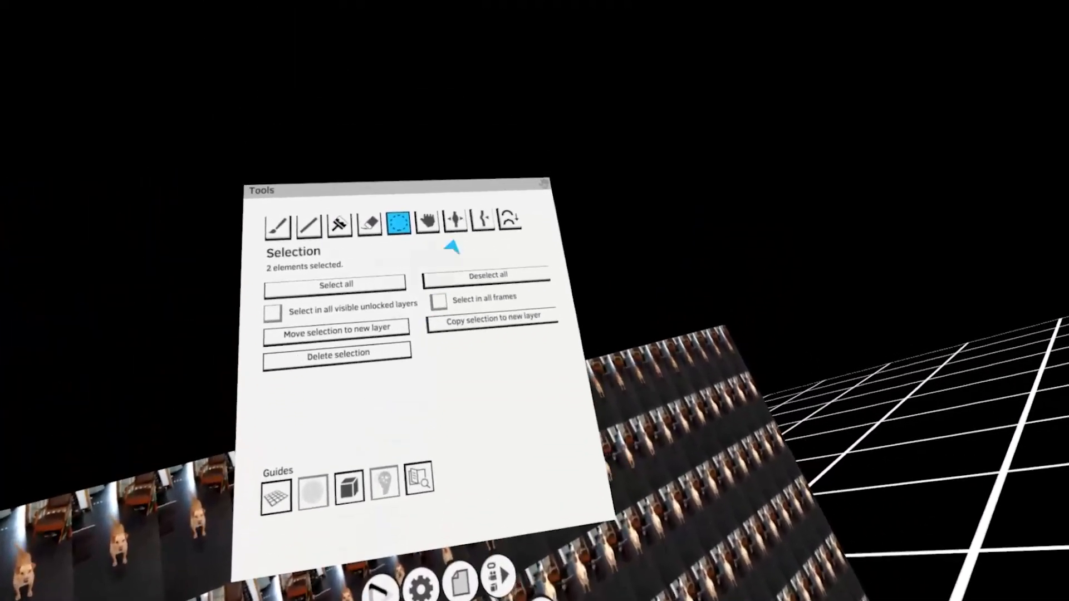
pyautogui.click(520, 7)
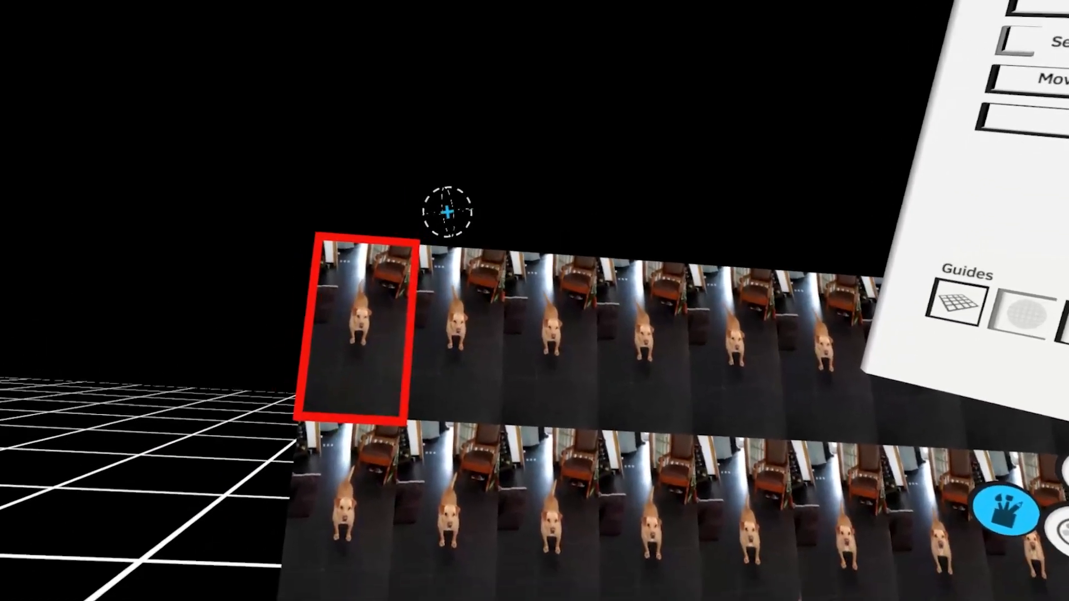
pyautogui.click(419, 243)
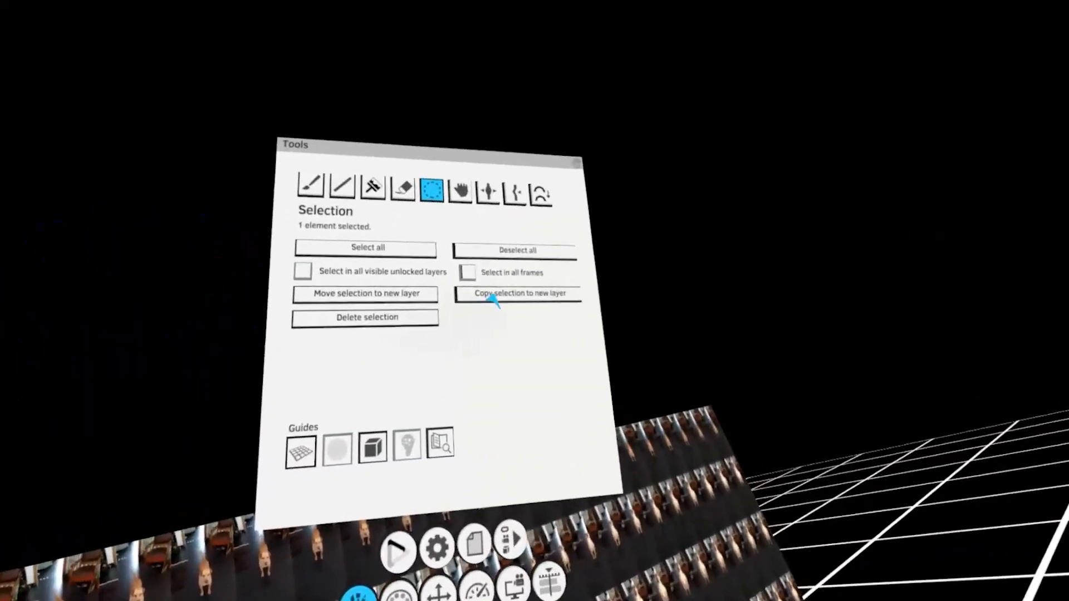
# Move the red frame outline from layer F into a new layer inside group M
pyautogui.click(501, 292)
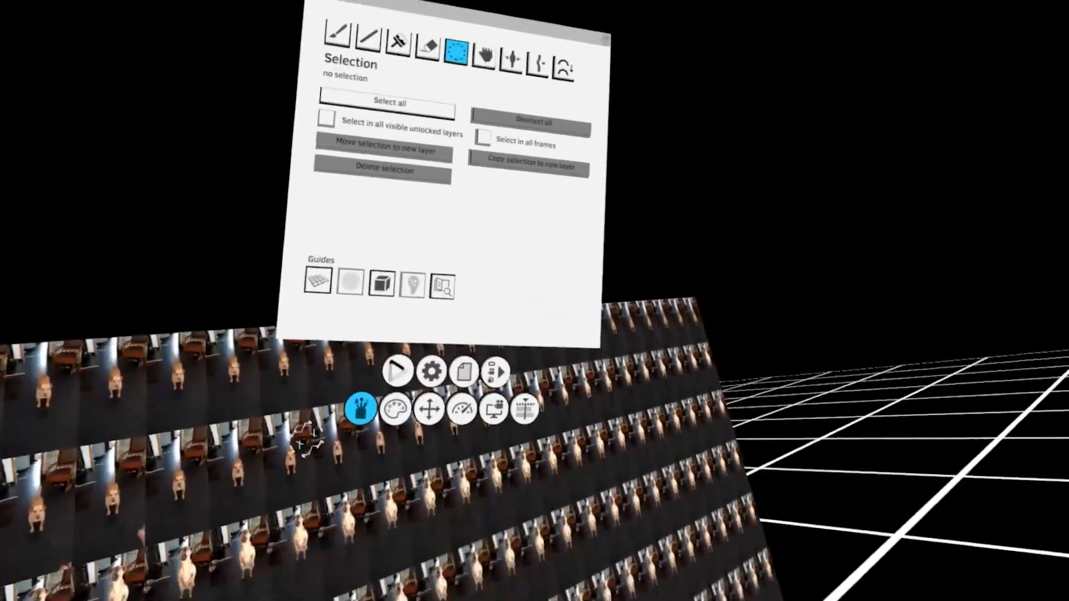
pyautogui.click(547, 403)
pyautogui.click(466, 254)
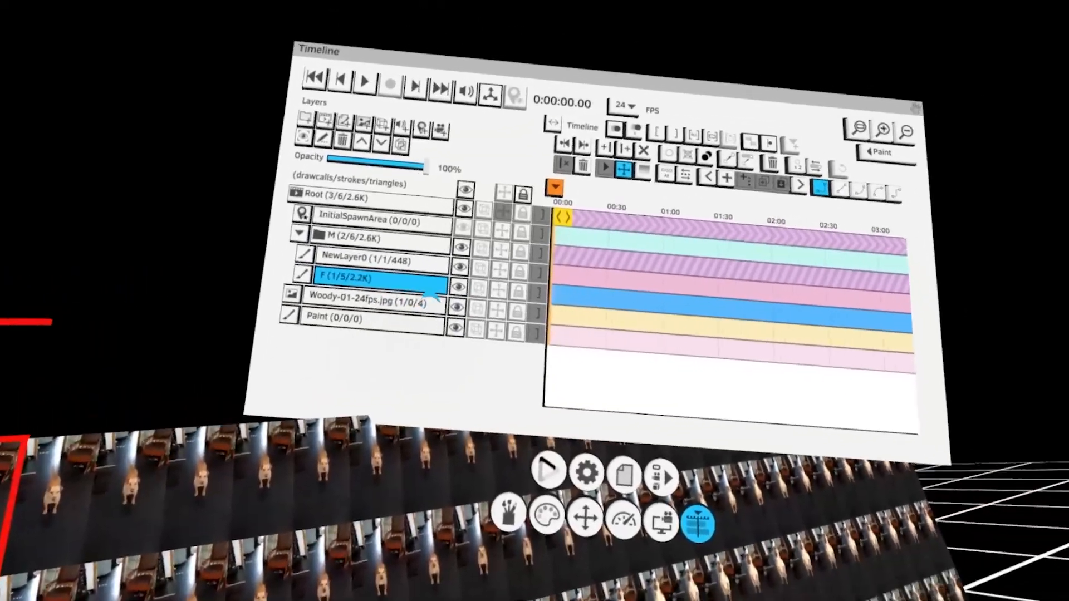
pyautogui.click(522, 283)
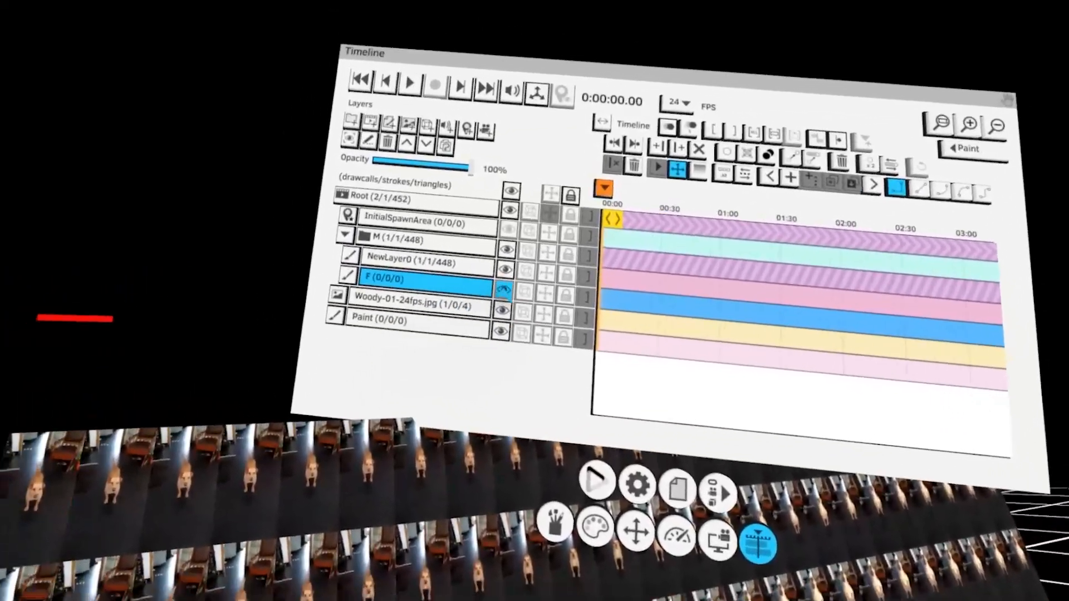
# Select the red square stroke on NewLayer0 and recolour it cyan
pyautogui.click(699, 264)
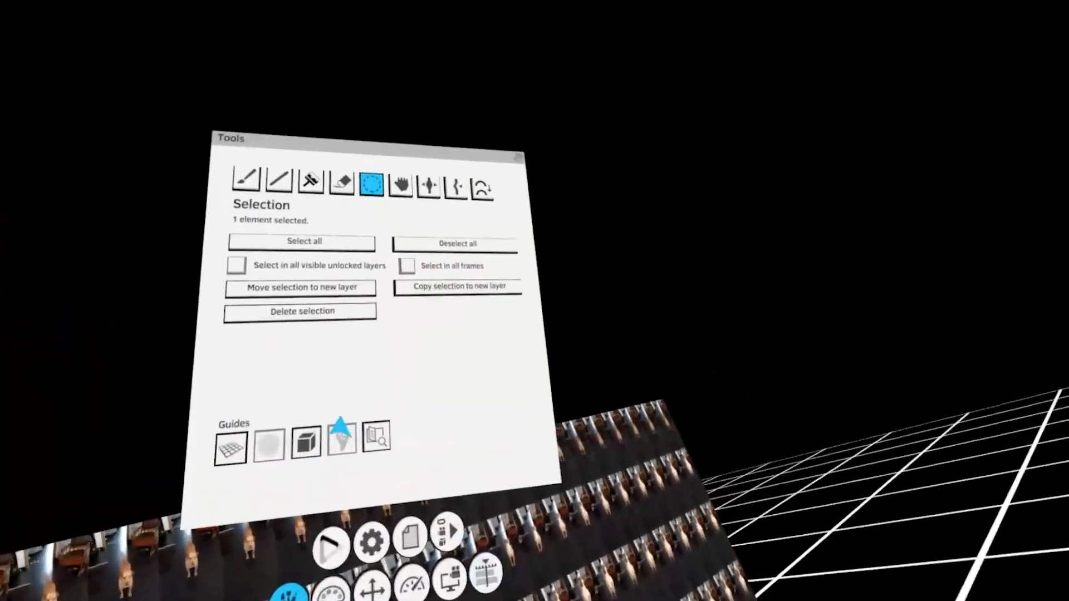
pyautogui.click(461, 268)
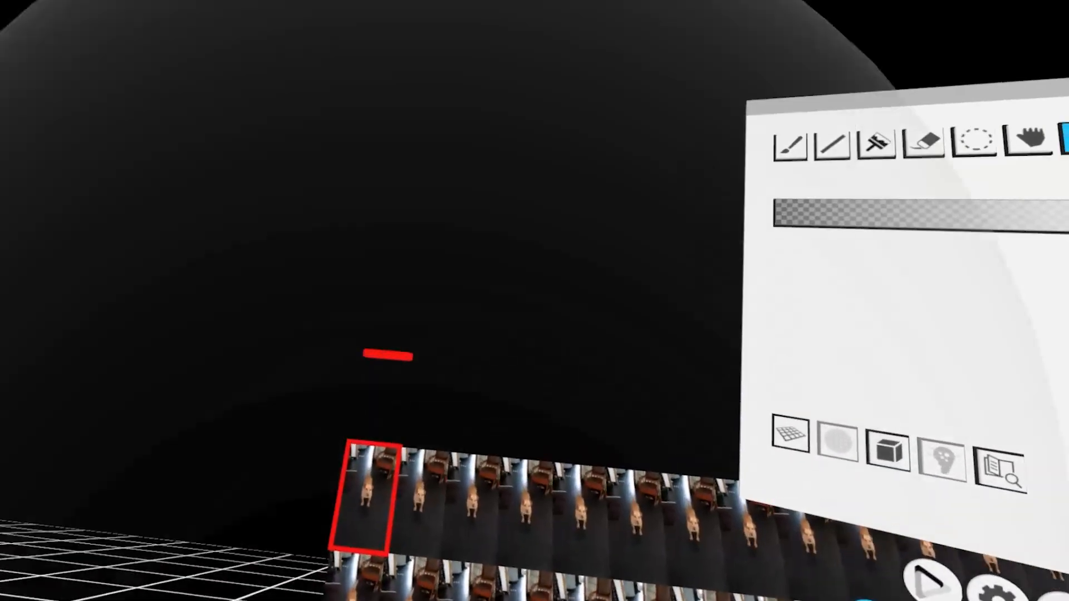
pyautogui.moveTo(415, 329); pyautogui.dragTo(413, 309)
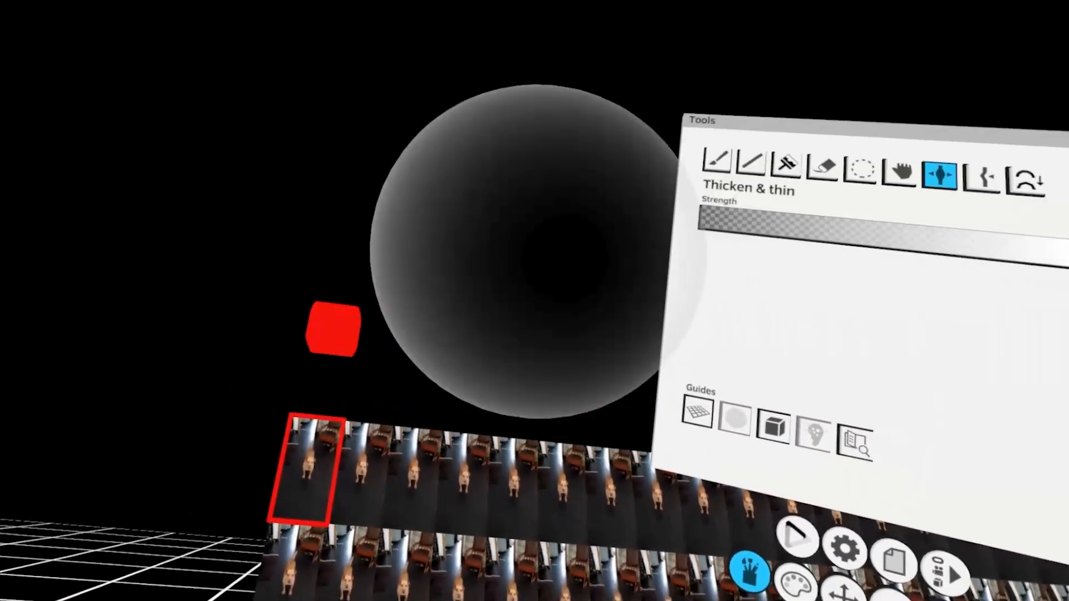
pyautogui.click(812, 149)
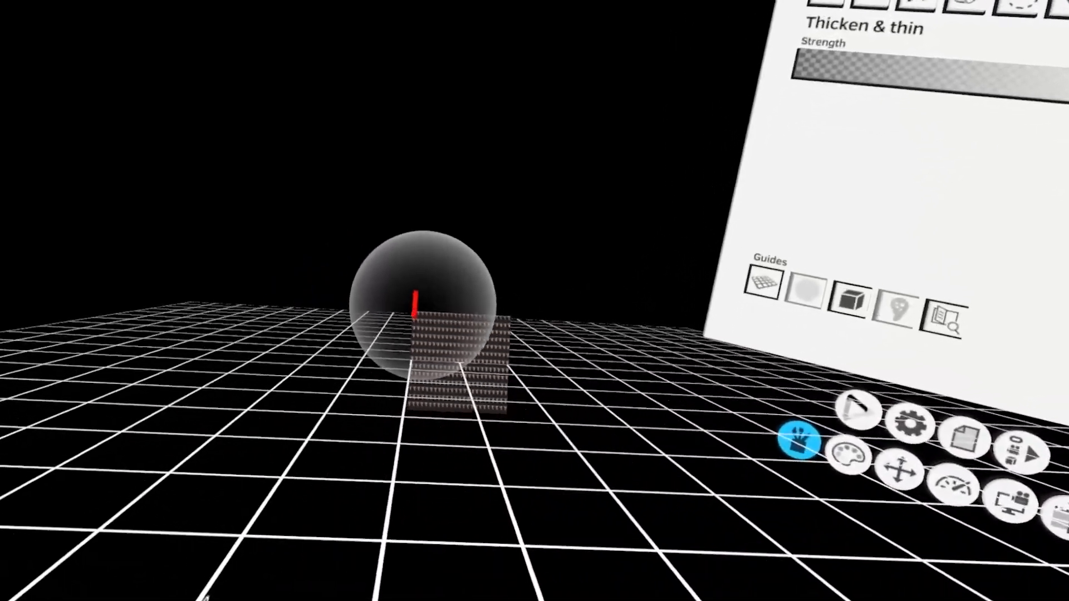
pyautogui.moveTo(423, 306)
pyautogui.mouseDown()
pyautogui.moveTo(466, 320)
pyautogui.moveTo(445, 314)
pyautogui.mouseUp()
pyautogui.press('s')
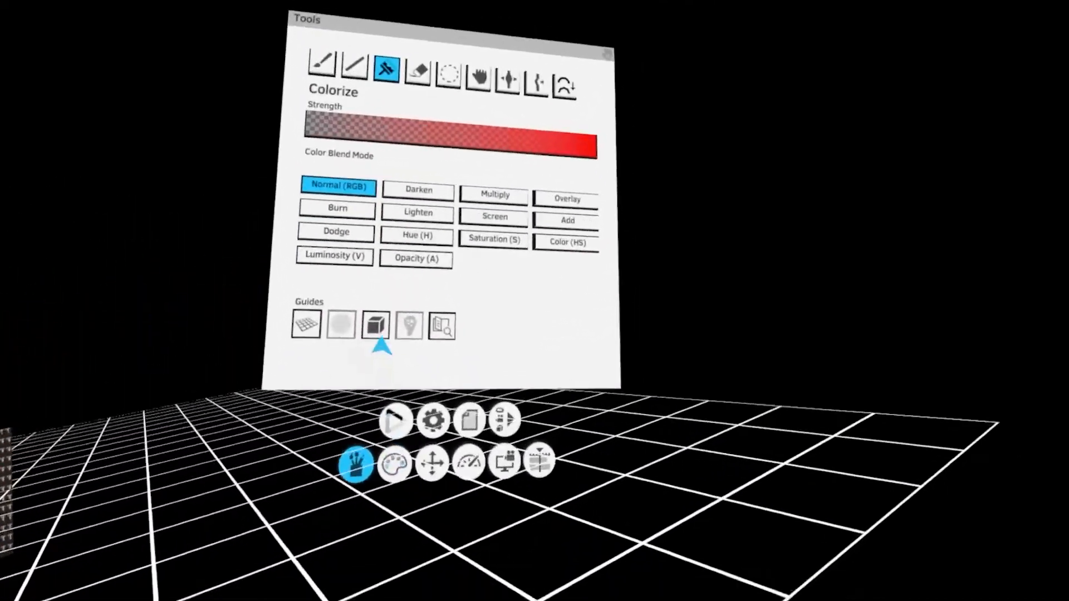
pyautogui.click(390, 457)
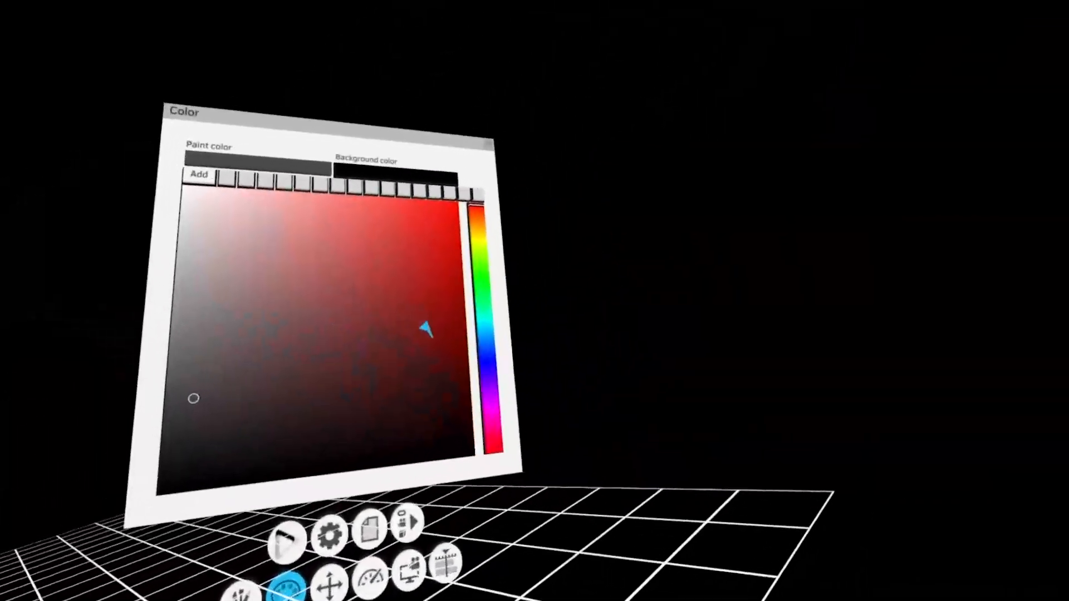
pyautogui.click(456, 312)
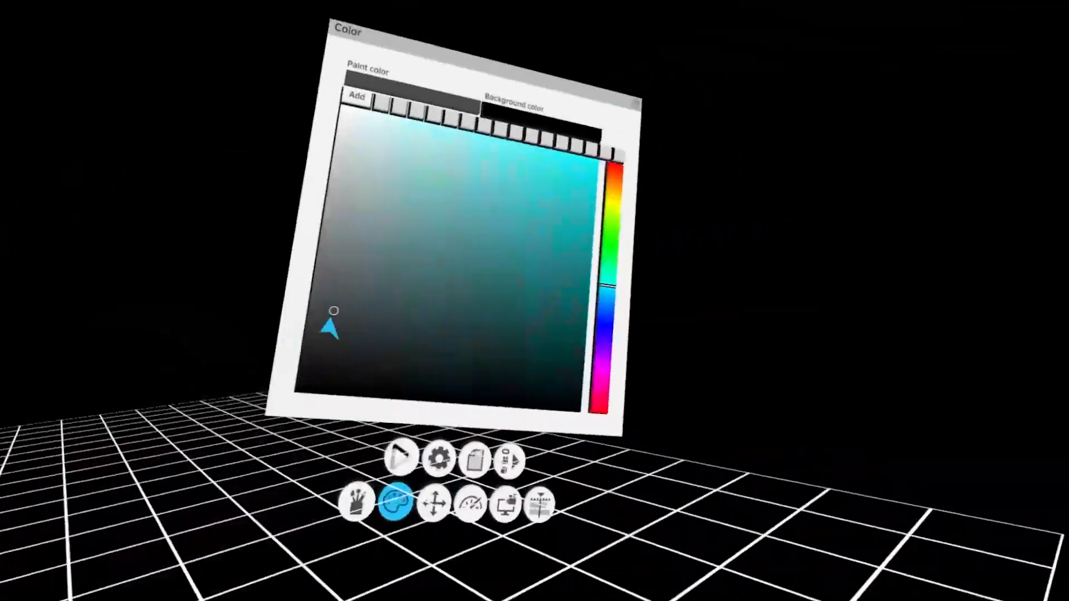
pyautogui.click(895, 151)
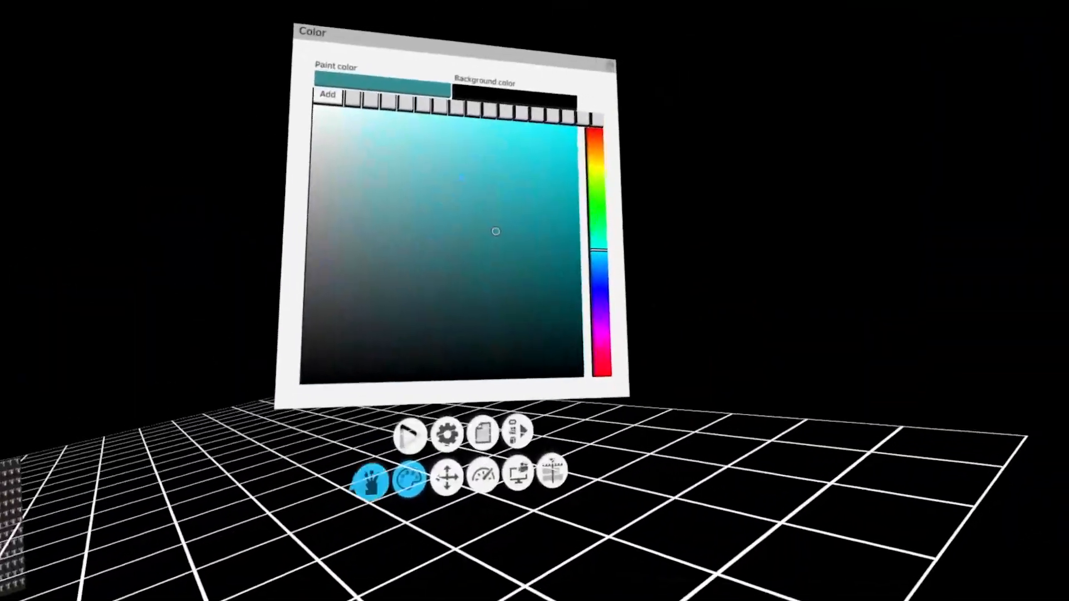
# Scale the cyan square up into a large panel beside the red frame outline and deselect it
pyautogui.click(370, 482)
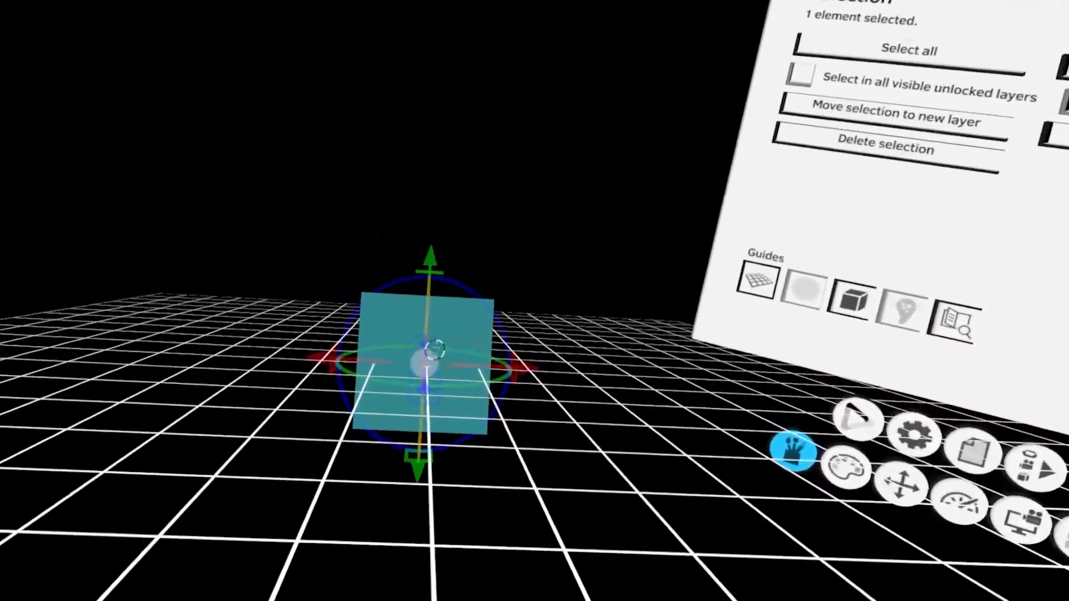
pyautogui.click(439, 293)
pyautogui.click(460, 318)
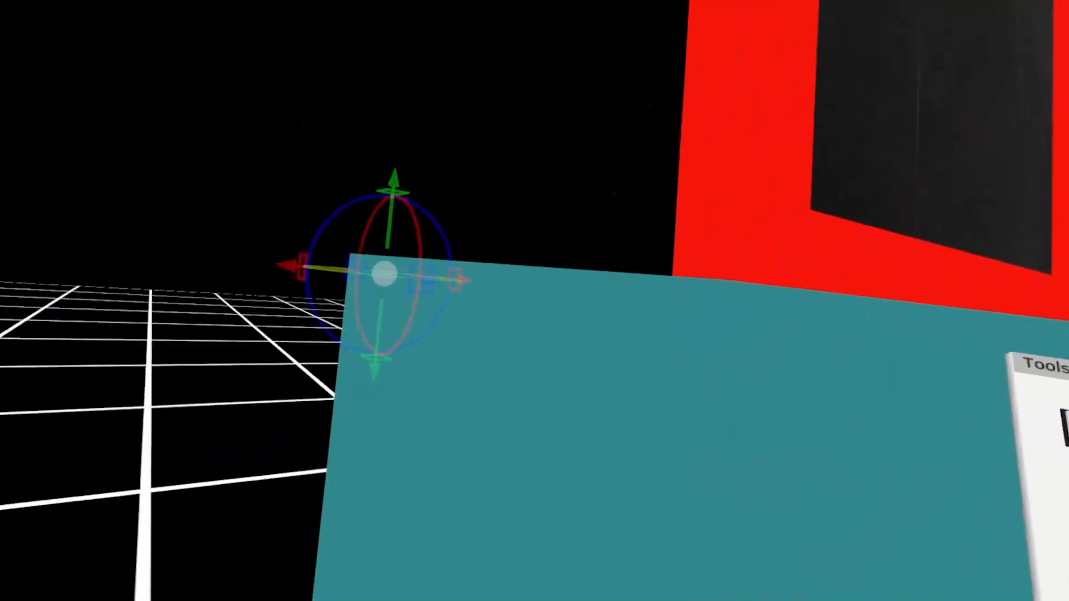
pyautogui.click(354, 280)
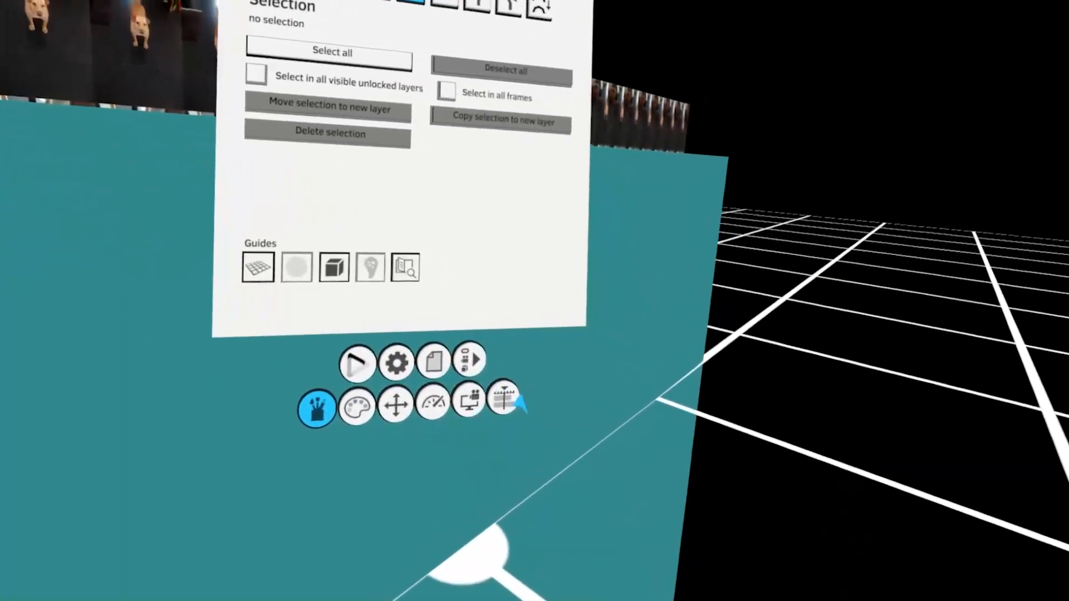
pyautogui.click(583, 429)
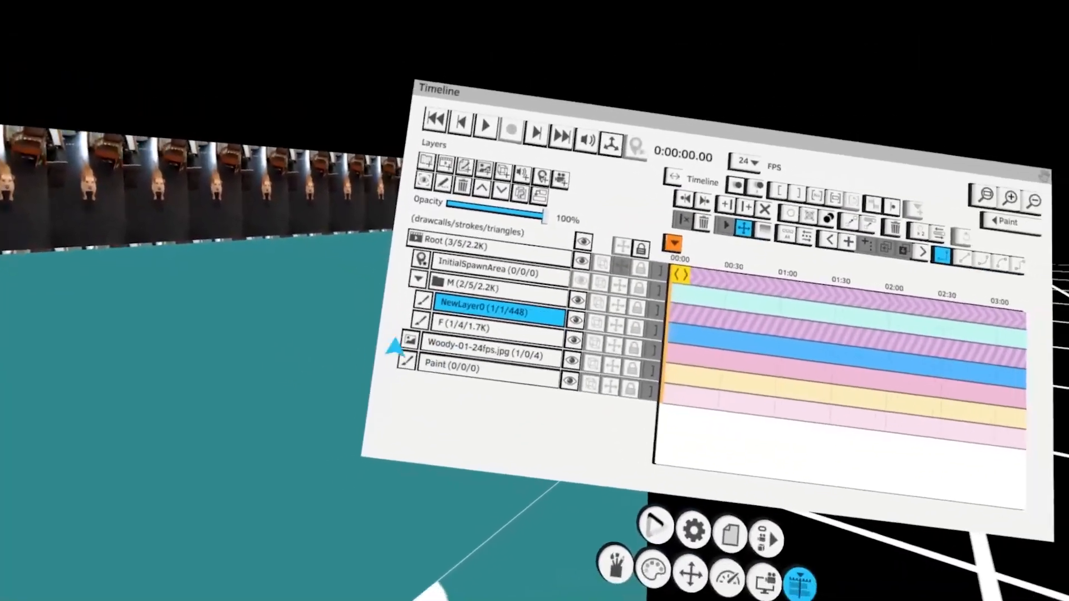
# Duplicate the cyan panel into layers M1, M2 and M3 and arrange the copies around the red frame outline
pyautogui.doubleClick(544, 318)
pyautogui.click(519, 222)
pyautogui.click(480, 340)
pyautogui.click(468, 395)
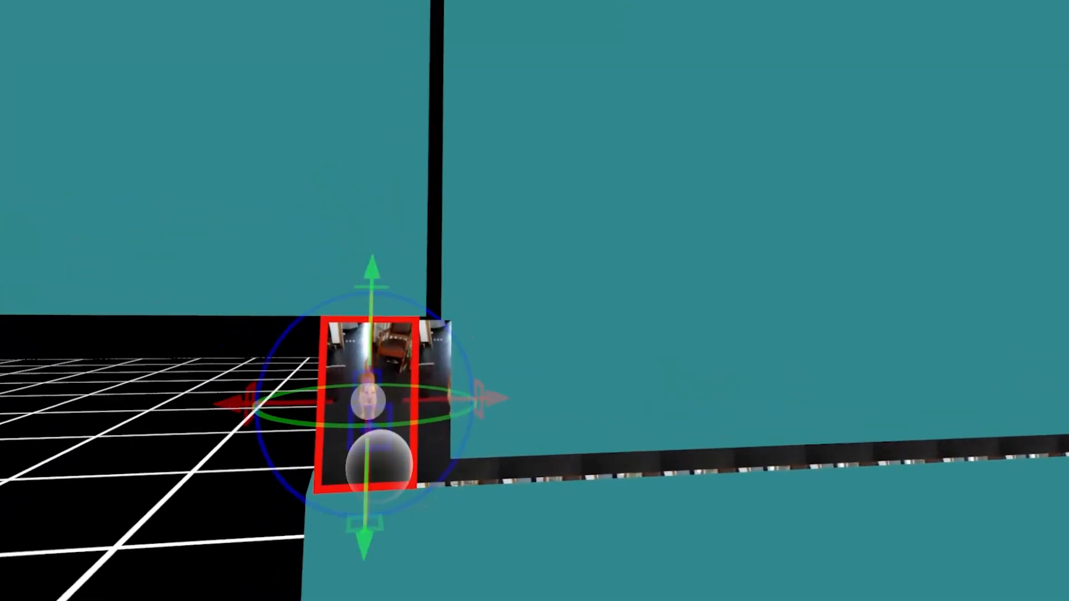
pyautogui.click(286, 370)
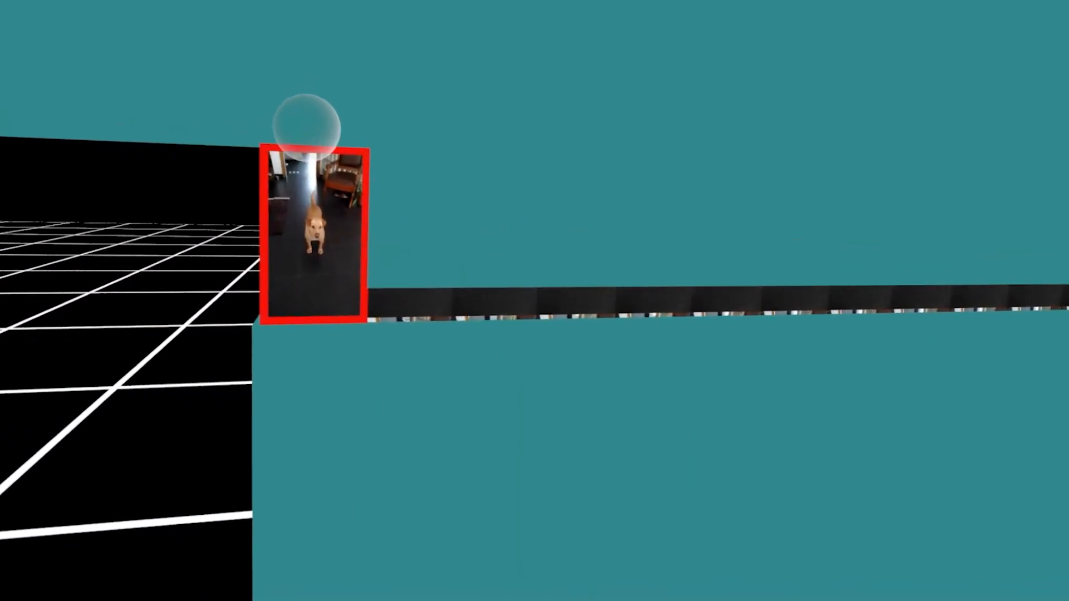
pyautogui.click(326, 83)
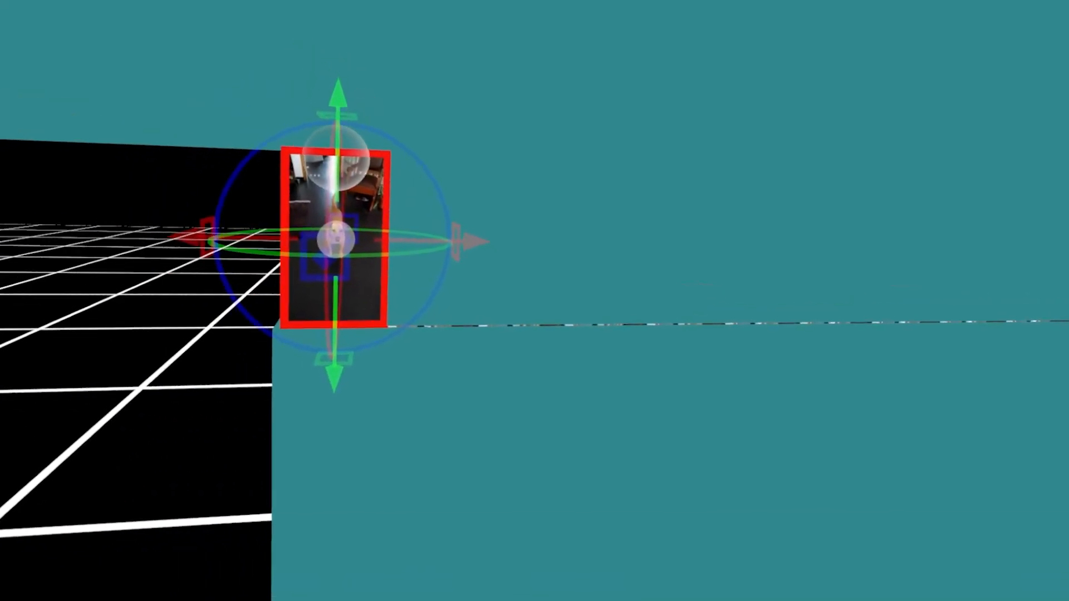
pyautogui.click(333, 270)
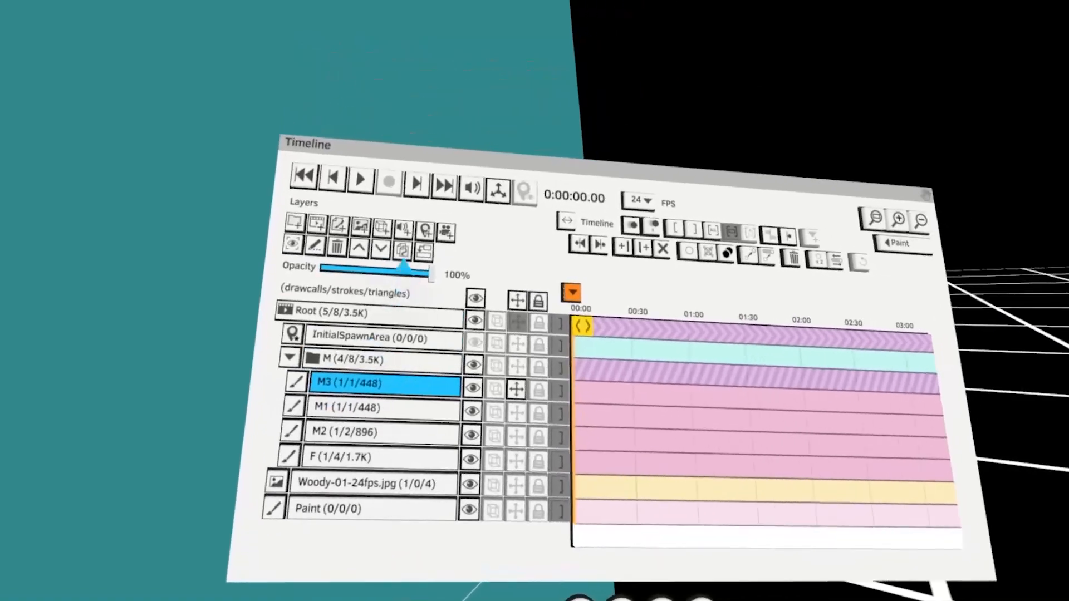
# Select the cyan mask panels and delete them from the scene
pyautogui.click(430, 247)
pyautogui.click(431, 240)
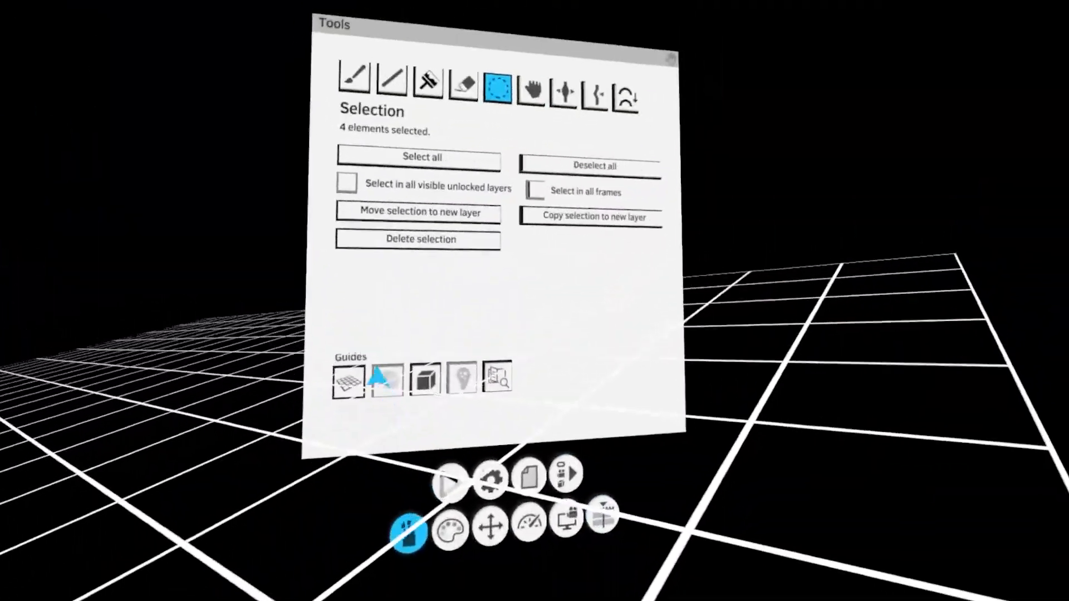
pyautogui.click(449, 526)
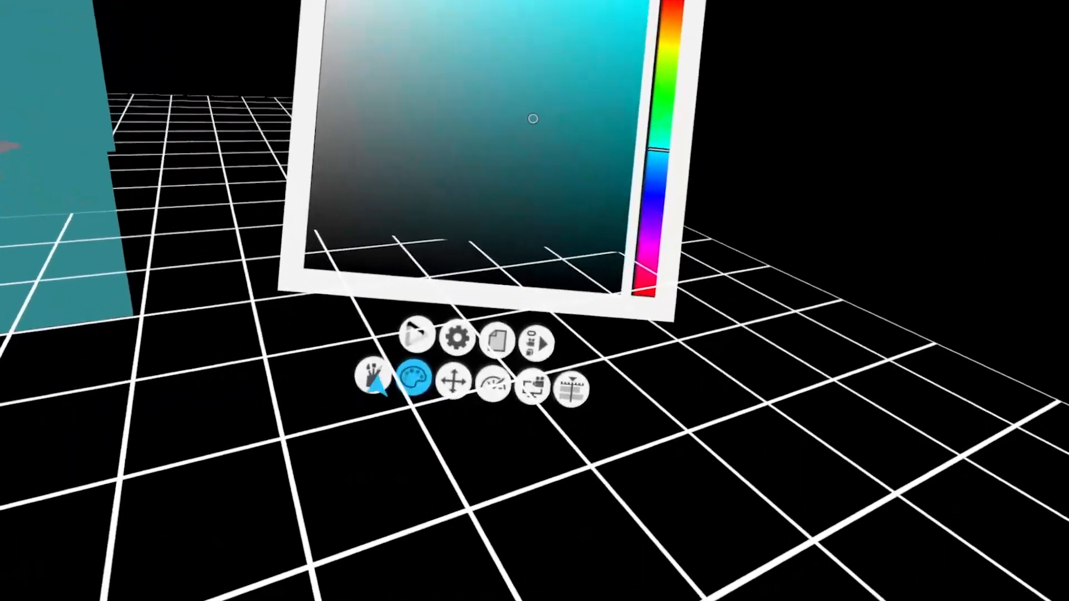
pyautogui.click(485, 468)
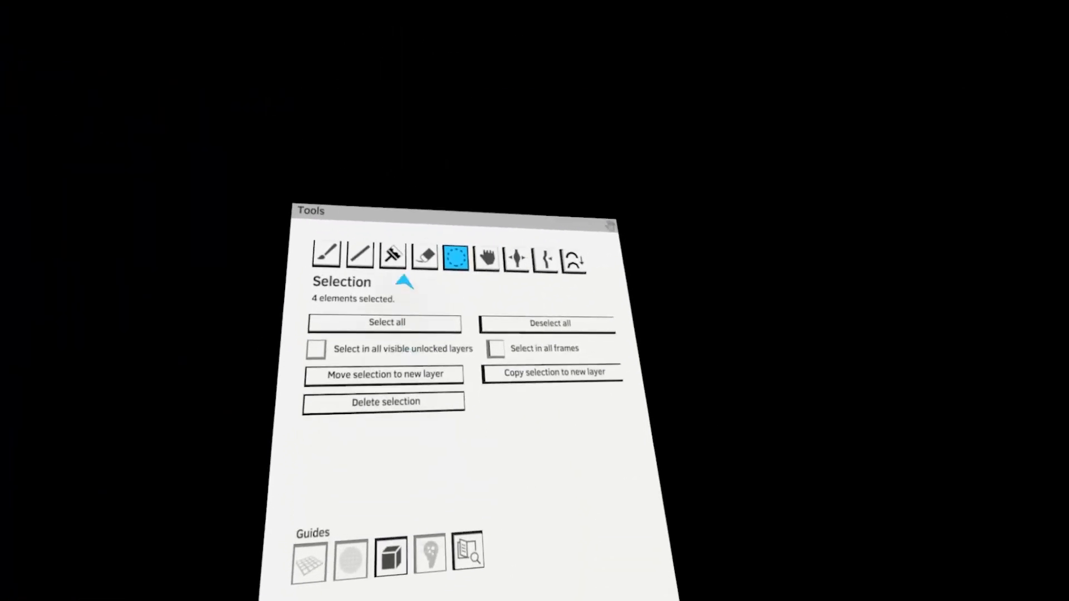
pyautogui.click(392, 254)
pyautogui.click(417, 547)
pyautogui.click(380, 359)
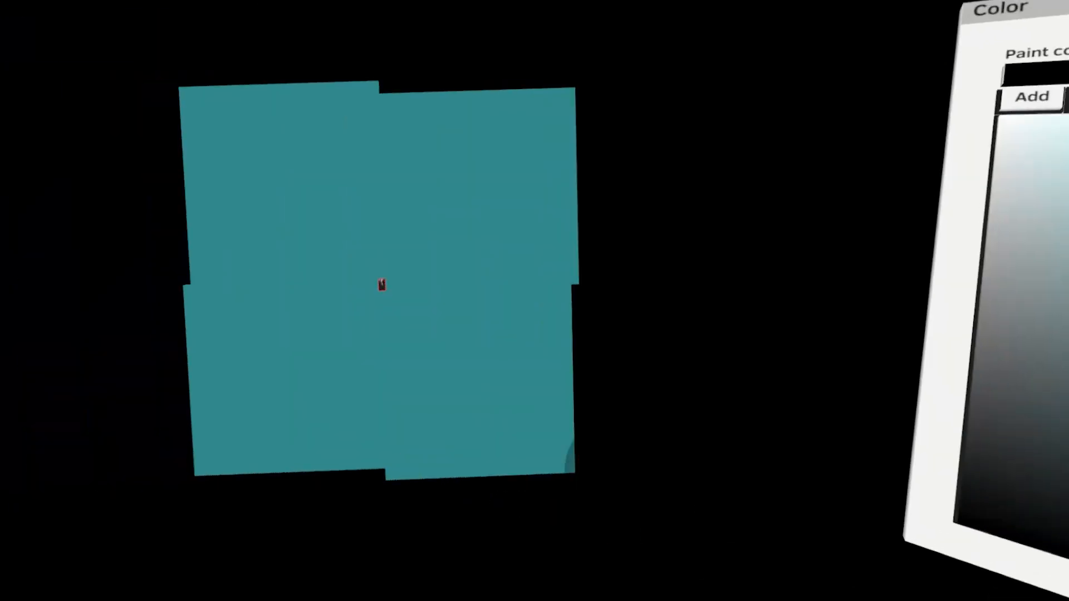
pyautogui.moveTo(456, 440); pyautogui.dragTo(495, 407)
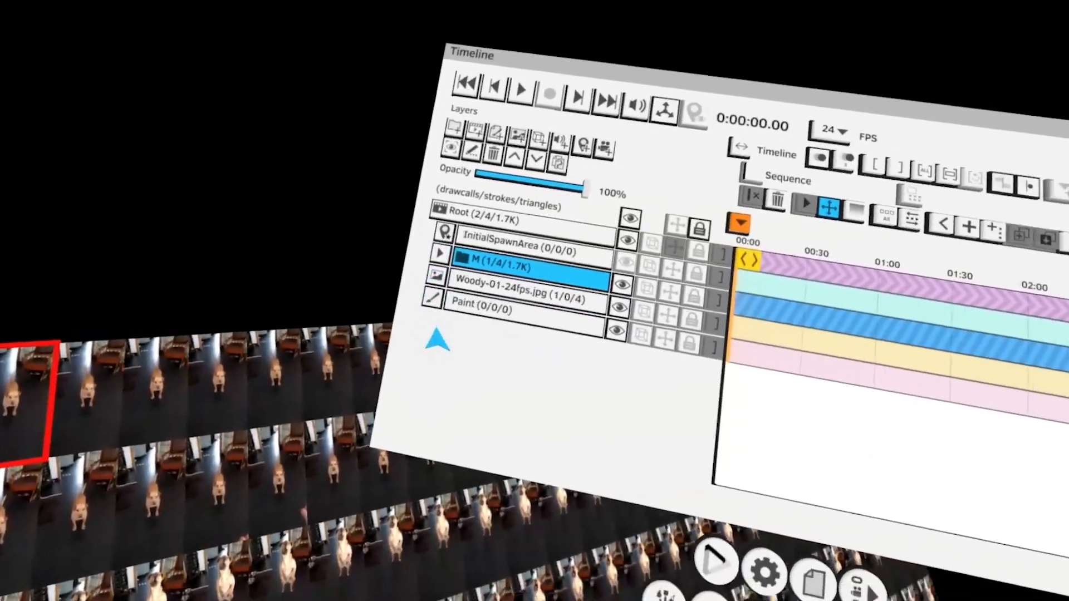
# Collapse group M and move it to the bottom of the layer list
pyautogui.click(414, 263)
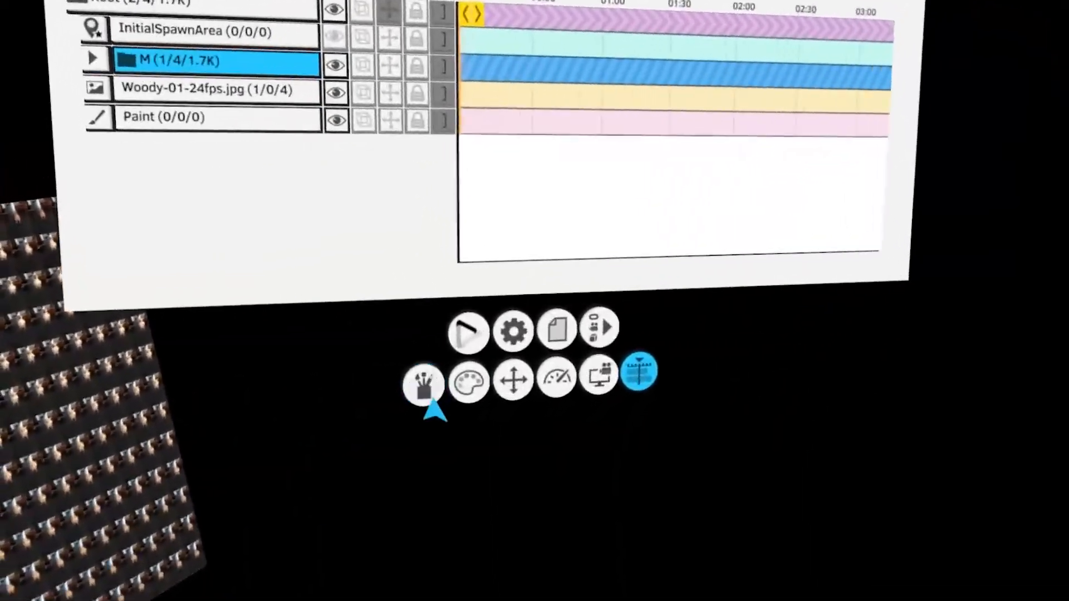
pyautogui.click(429, 384)
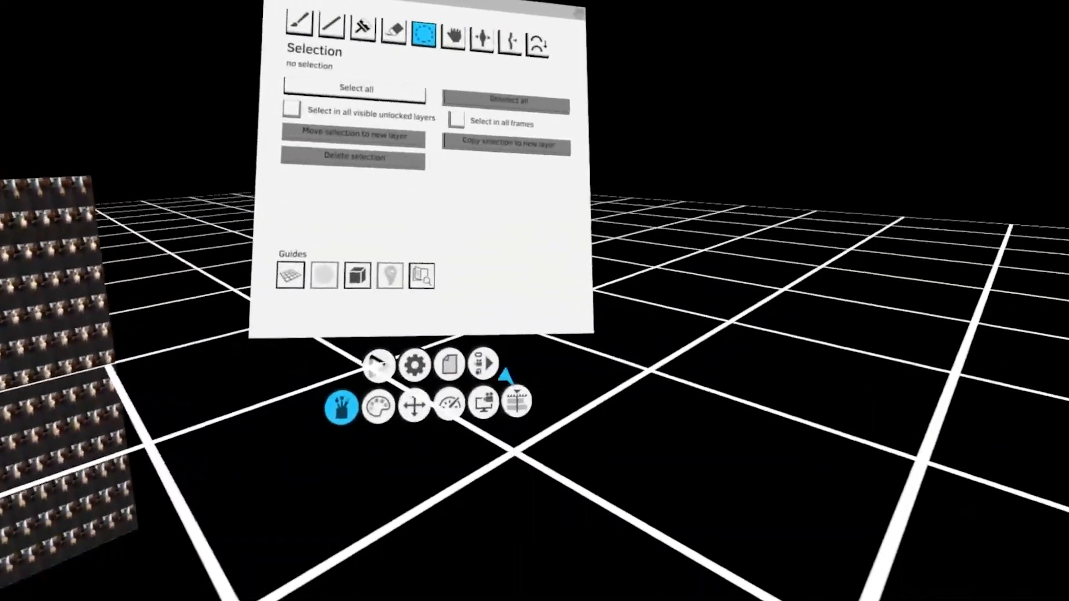
pyautogui.click(514, 400)
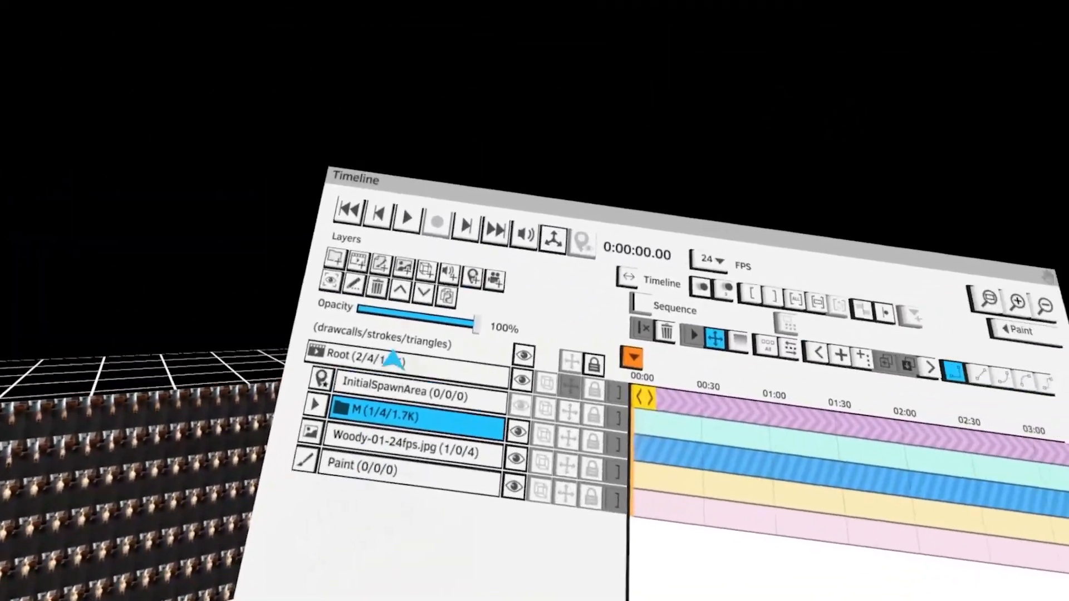
pyautogui.click(496, 203)
pyautogui.click(496, 203)
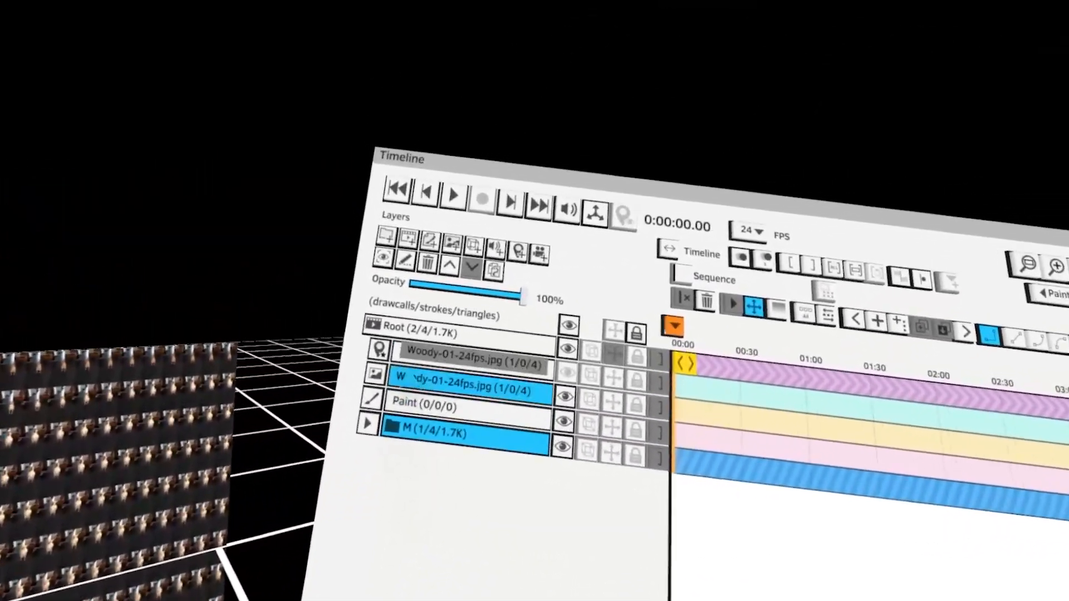
# Create four nested new groups with Sequence enabled
pyautogui.click(445, 320)
pyautogui.click(408, 285)
pyautogui.click(408, 286)
pyautogui.click(408, 285)
pyautogui.click(409, 285)
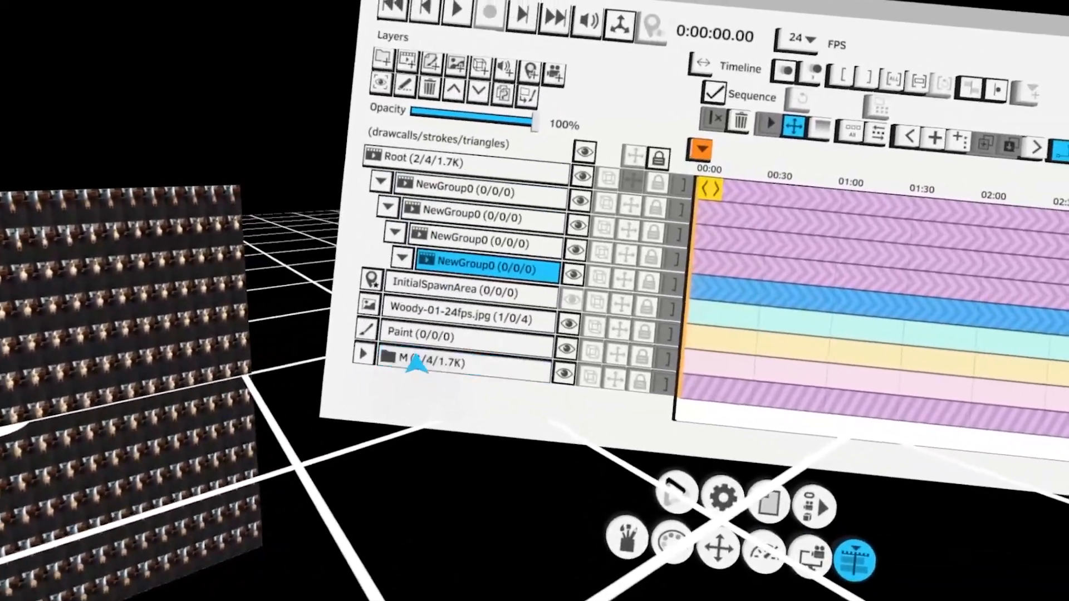
# Move the Woody-01-24fps.jpg sprite sheet layer into the innermost nested group
pyautogui.click(418, 361)
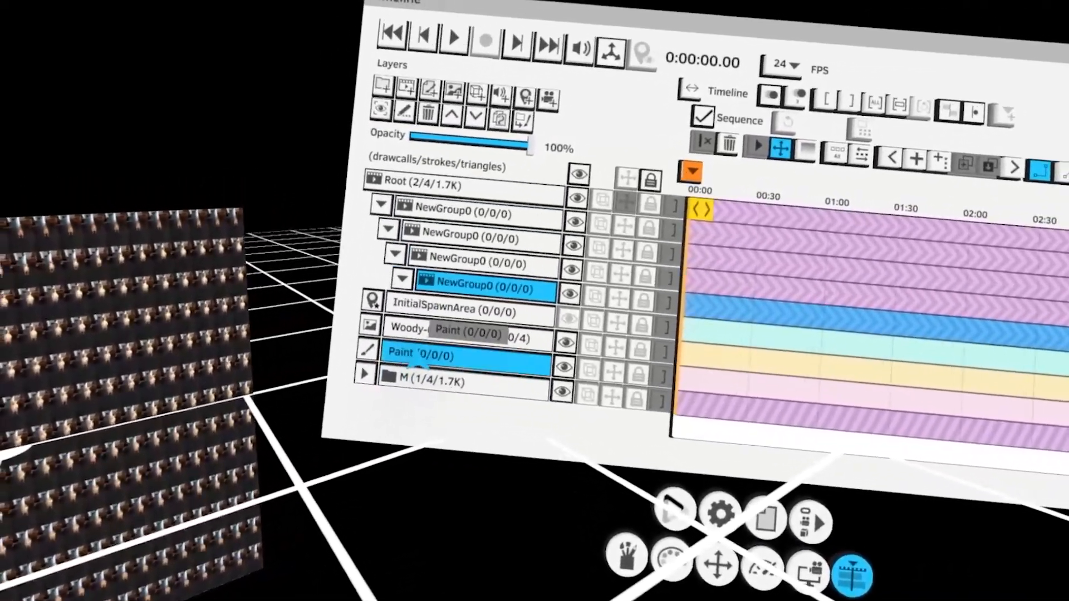
pyautogui.click(406, 329)
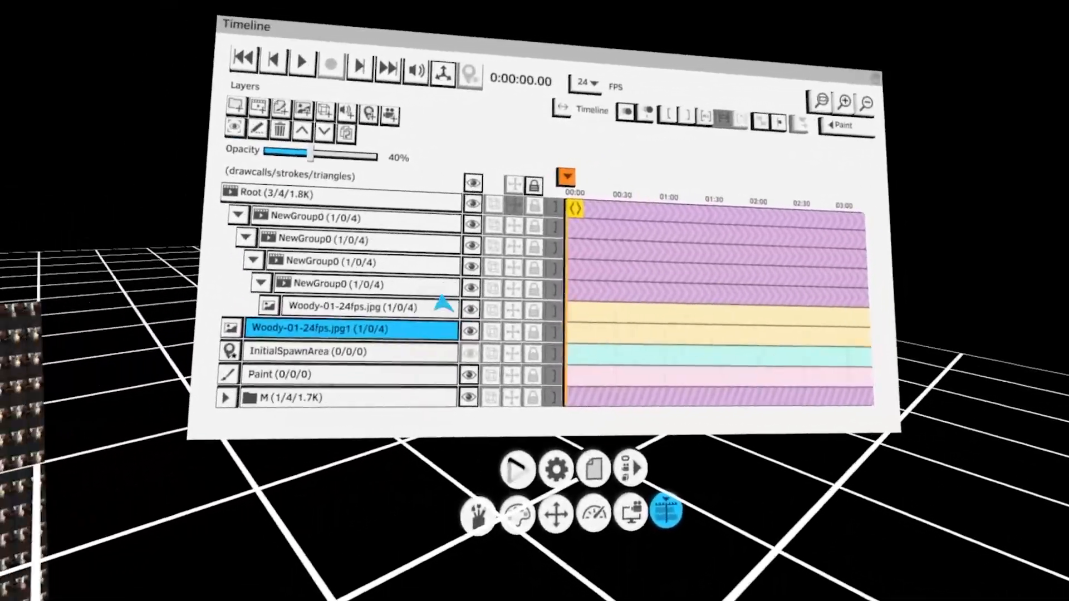
# Trim the innermost group's clip on the timeline to a single frame
pyautogui.click(412, 261)
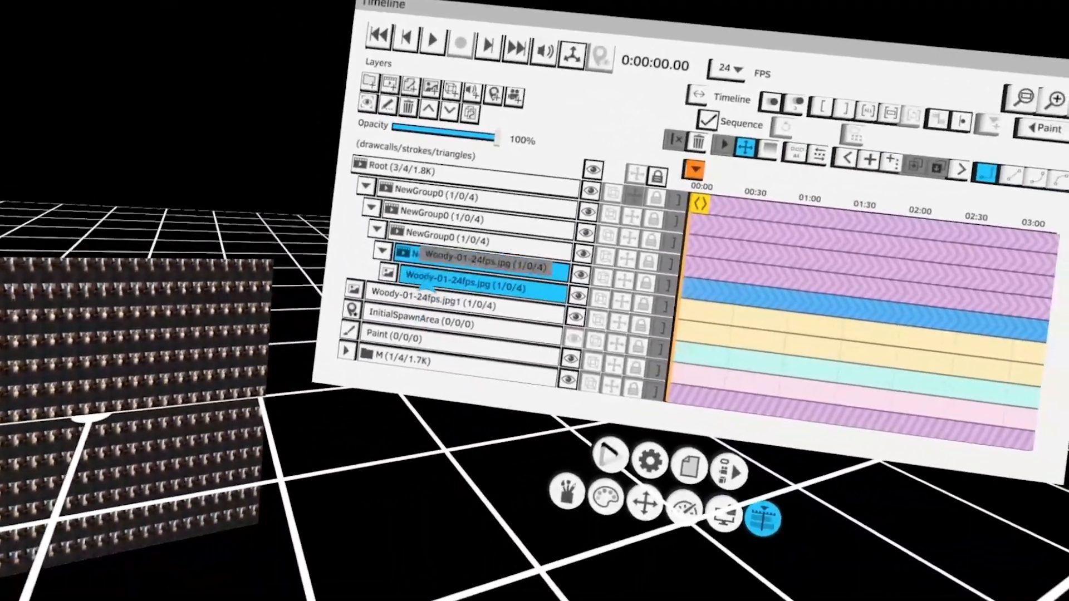
pyautogui.moveTo(426, 287); pyautogui.dragTo(429, 278)
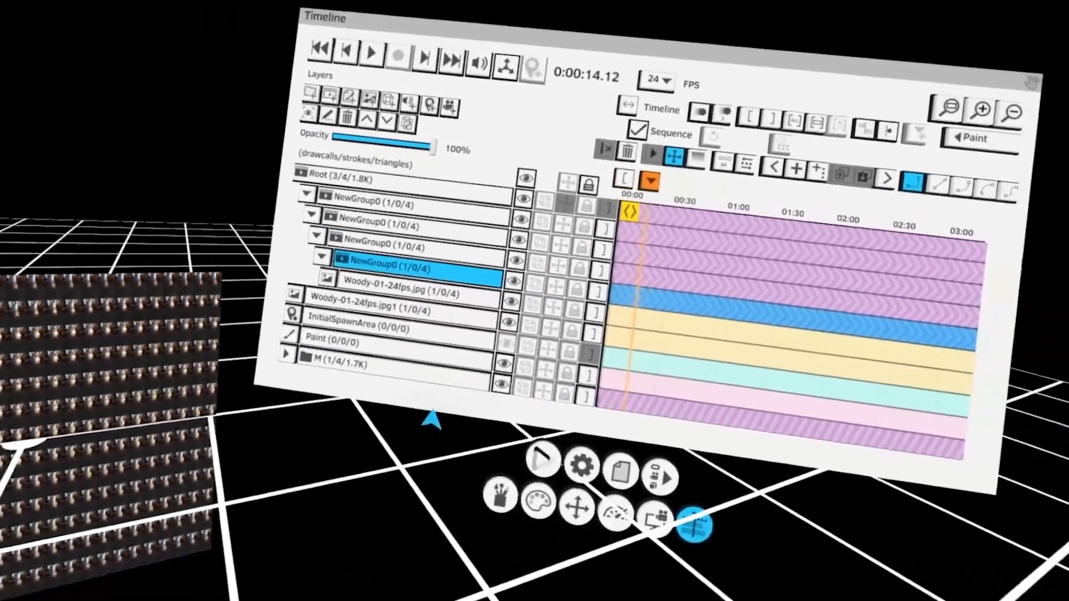
pyautogui.moveTo(630, 359); pyautogui.dragTo(593, 355)
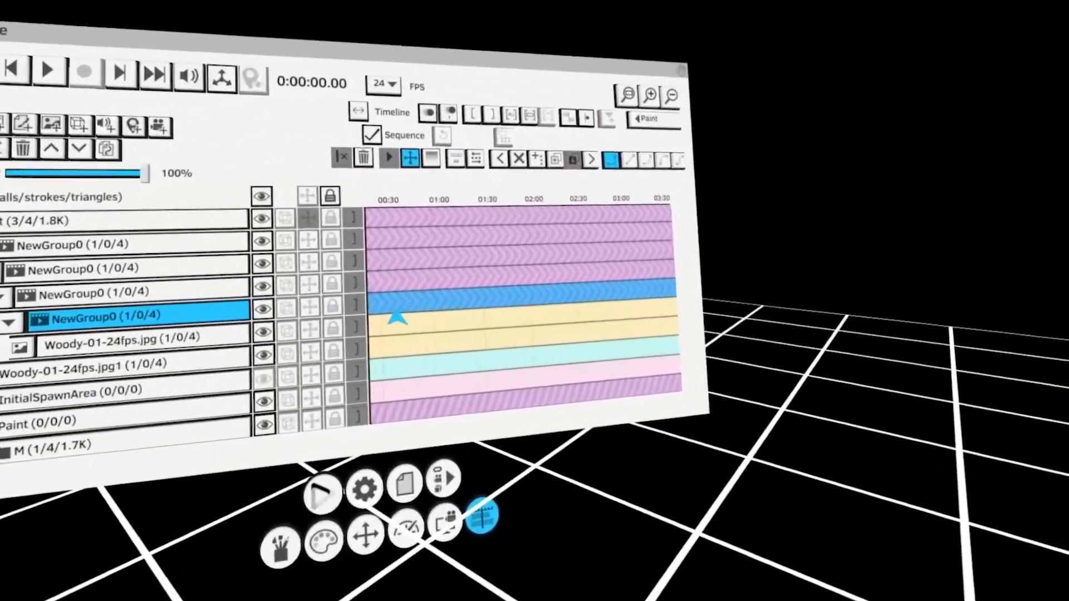
pyautogui.scroll(8, 410, 315)
pyautogui.hscroll(-3, 395, 317)
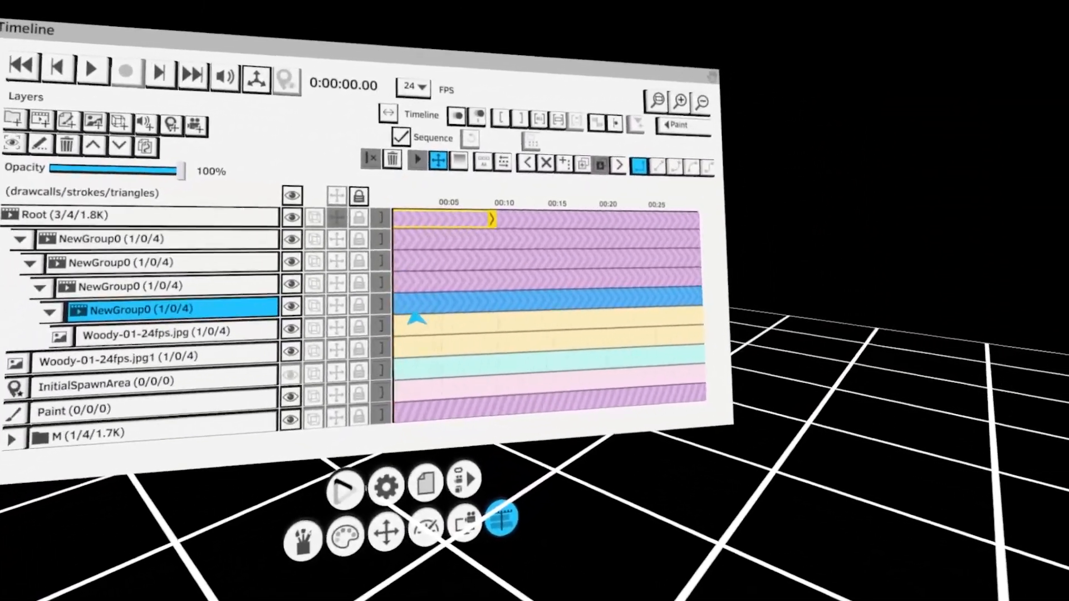
pyautogui.scroll(4, 395, 333)
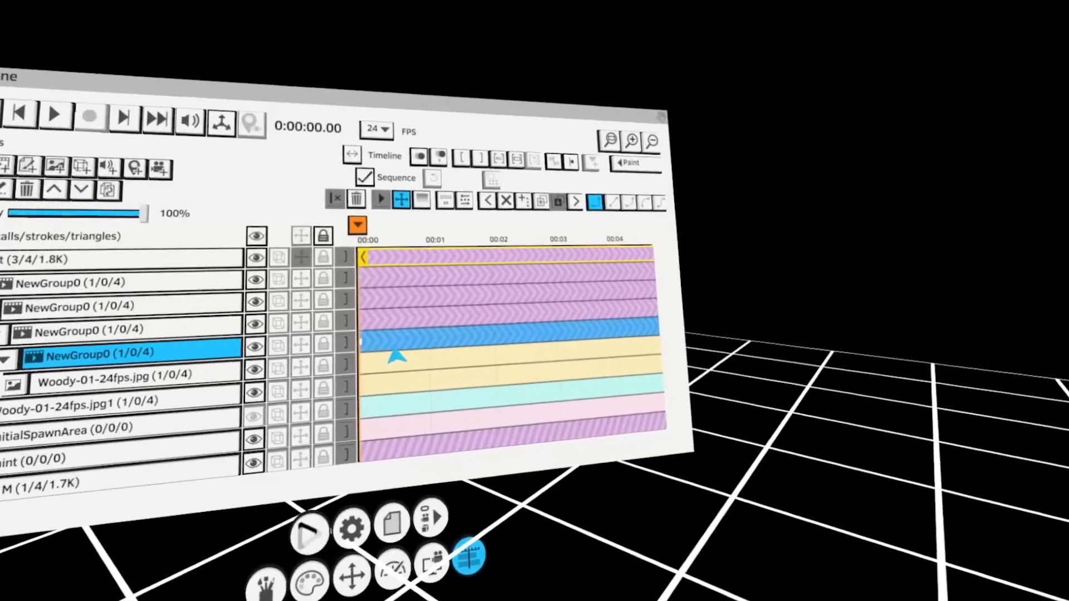
# At frame 1, offset the sprite sheet inside the innermost group so the outline frames the next sprite
pyautogui.click(432, 352)
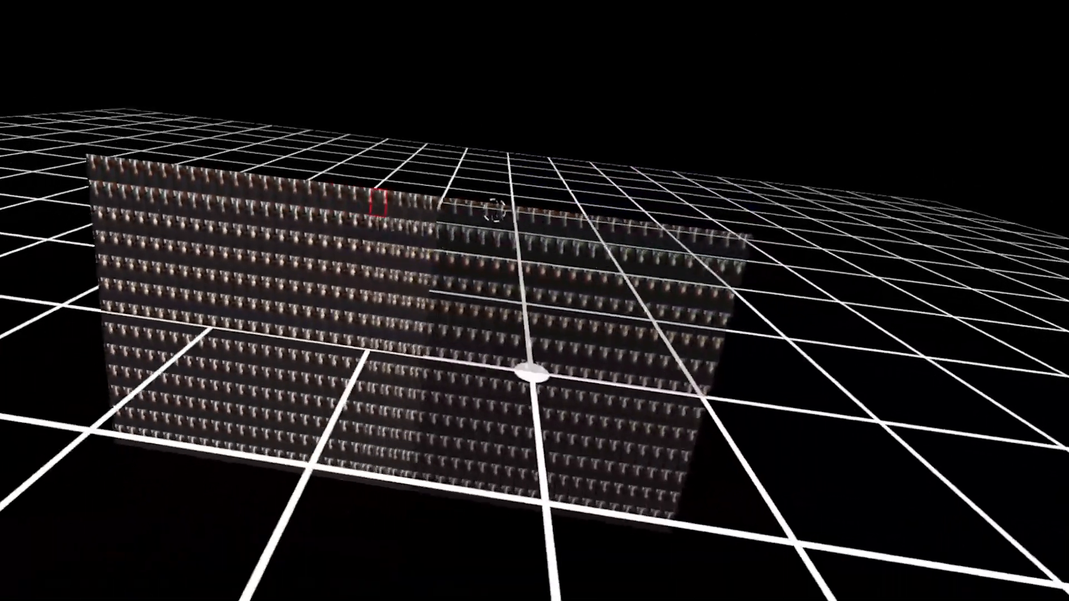
pyautogui.moveTo(494, 210); pyautogui.dragTo(458, 181)
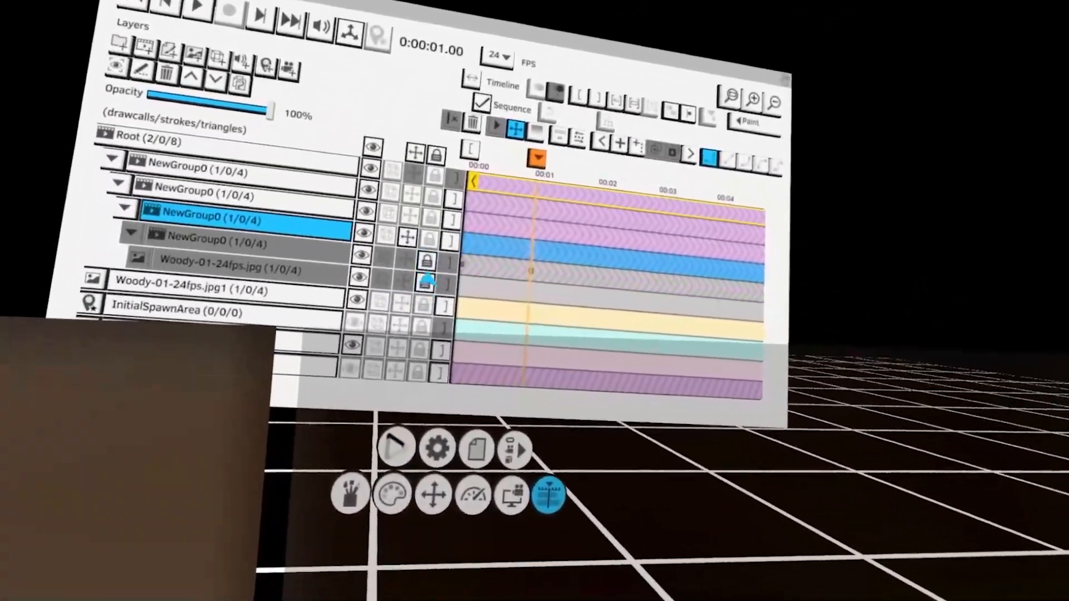
pyautogui.click(427, 262)
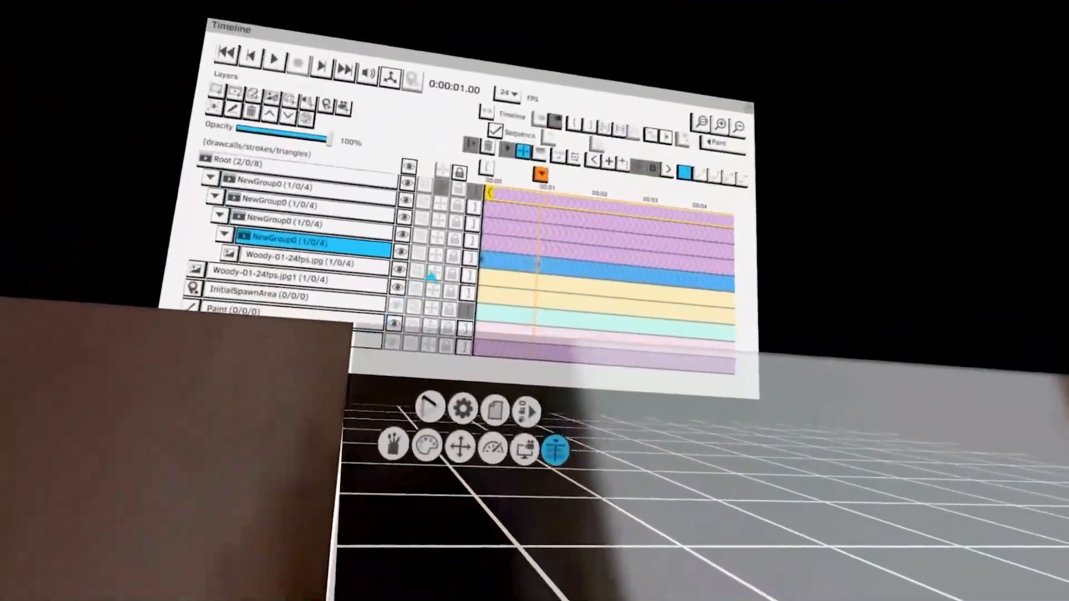
# Hide the duplicate sprite sheet and spawn area layers and show the Paint layer
pyautogui.click(458, 256)
pyautogui.moveTo(479, 303); pyautogui.dragTo(397, 315)
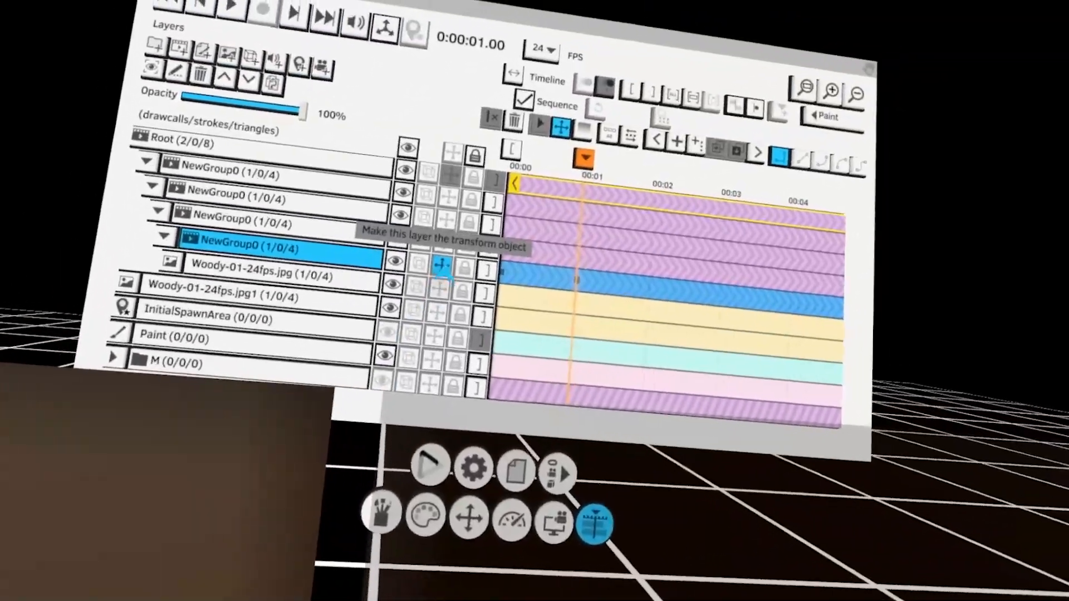
pyautogui.click(441, 266)
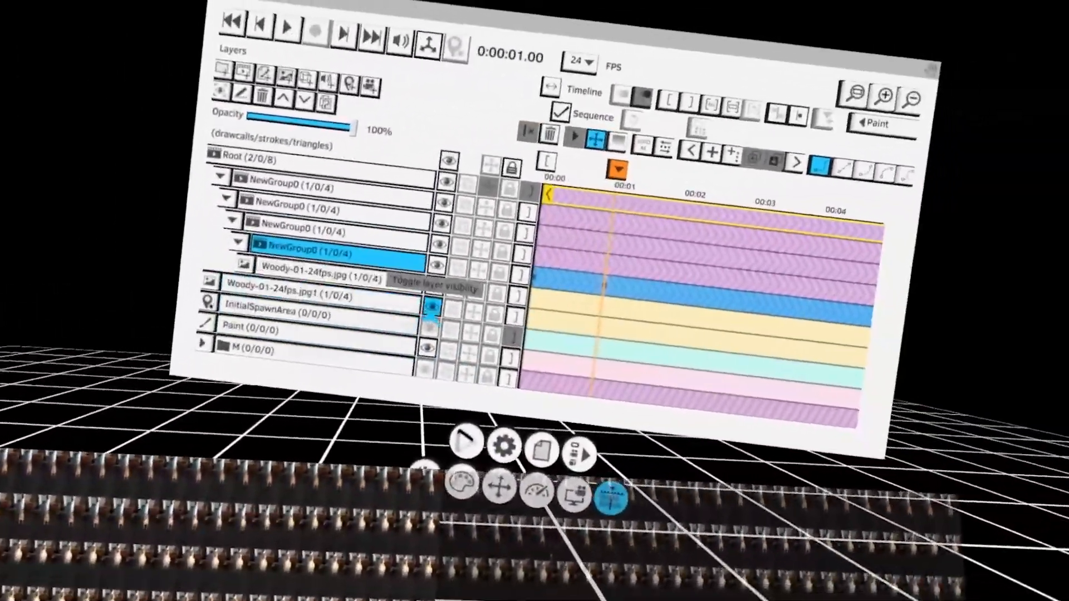
pyautogui.click(432, 308)
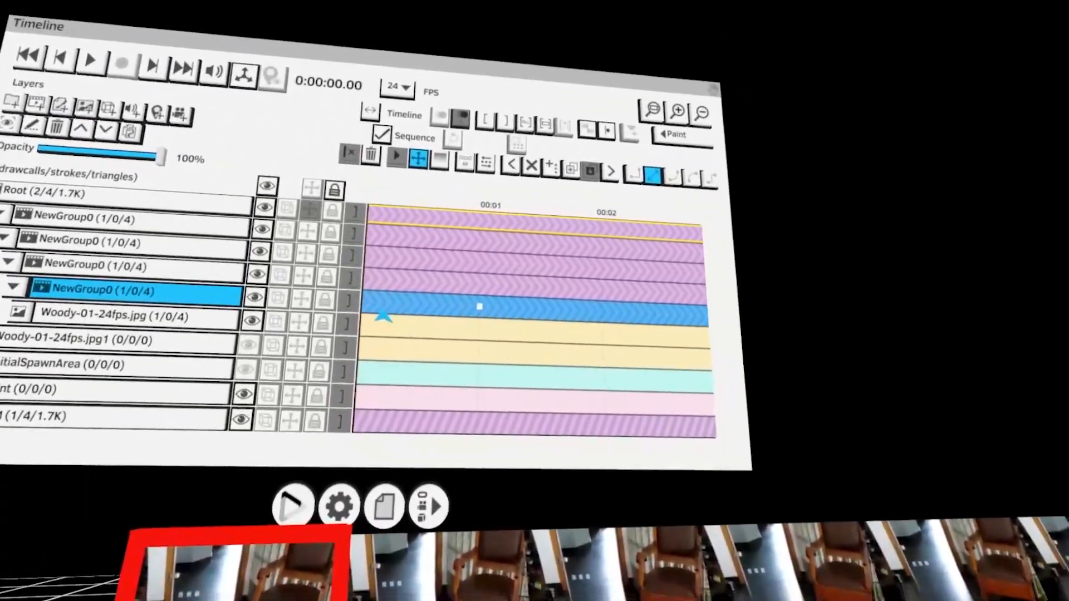
# Loop the innermost group's single-frame clip along the timeline and step forward frame by frame to preview the sprites
pyautogui.moveTo(383, 316); pyautogui.dragTo(429, 339)
pyautogui.press('Right')
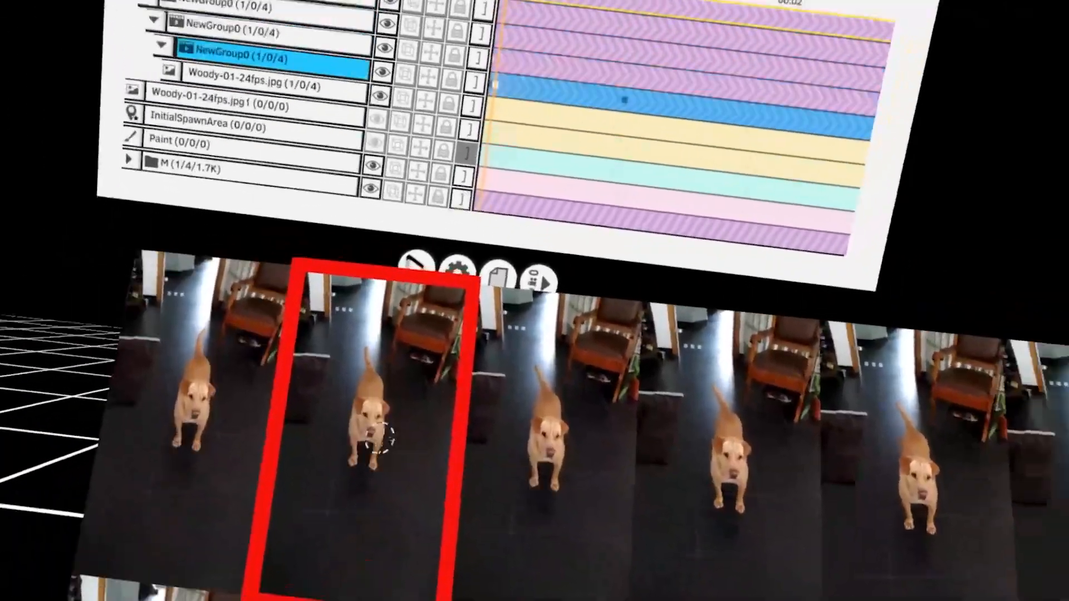
pyautogui.press('Right')
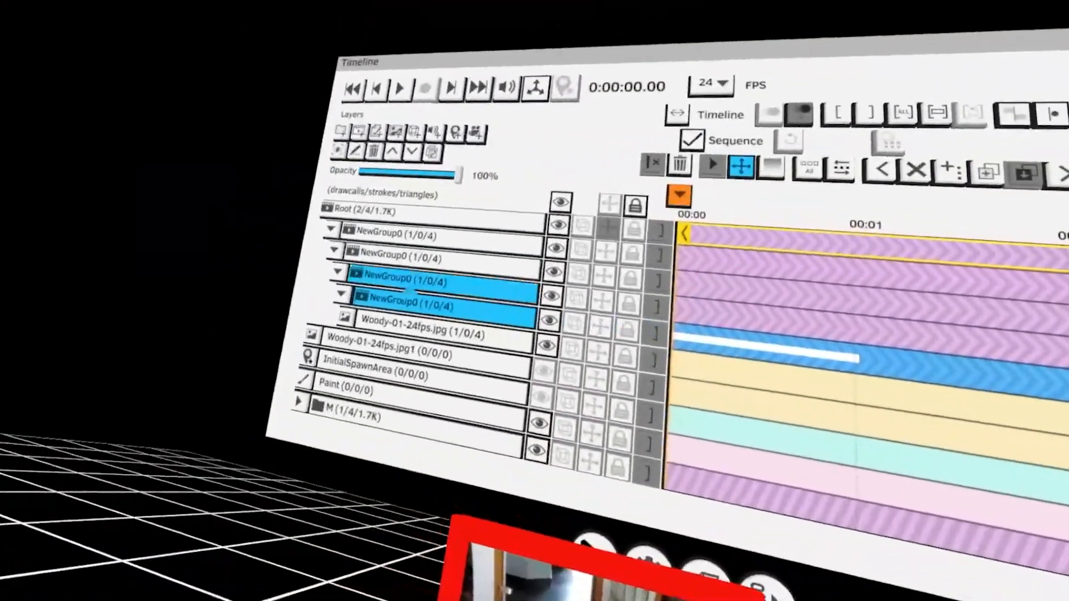
pyautogui.click(415, 271)
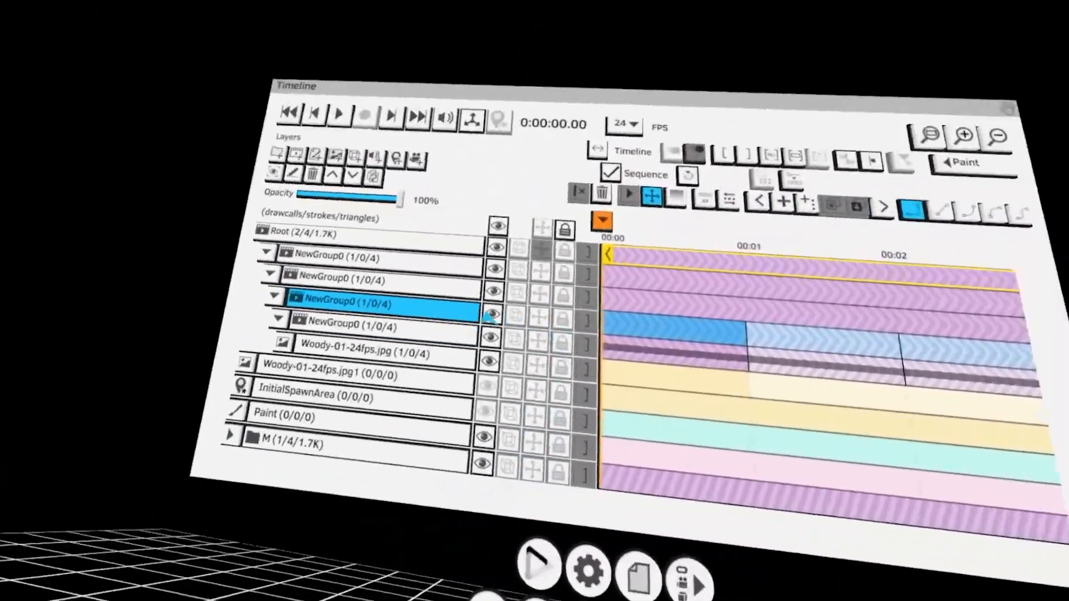
# Select the second nested group and keyframe it at frames 1 to 4, offsetting the sprite sheet to the next sprite each frame
pyautogui.click(440, 315)
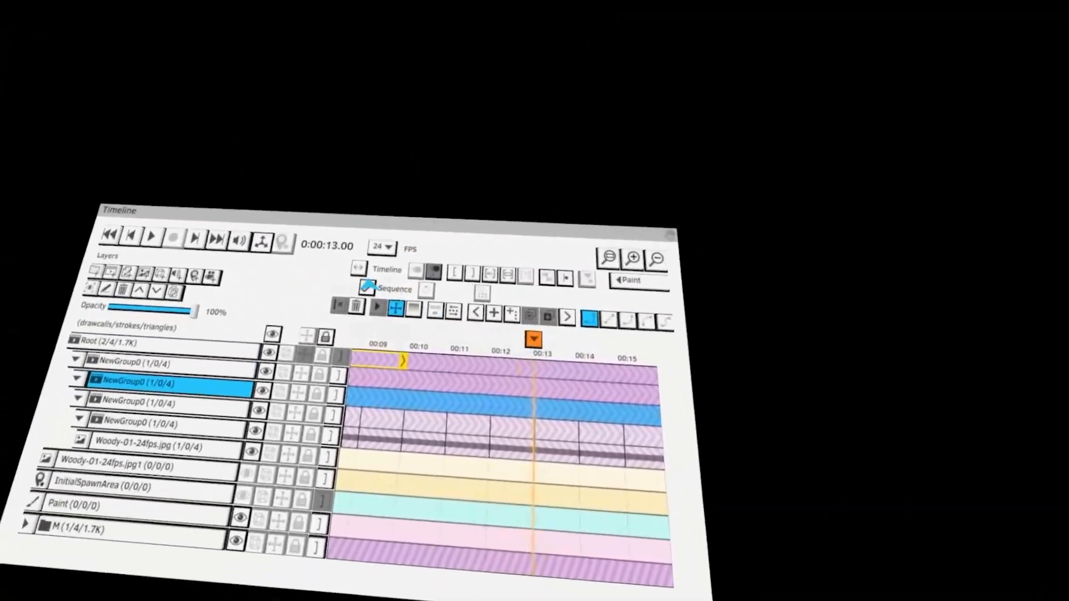
pyautogui.click(358, 269)
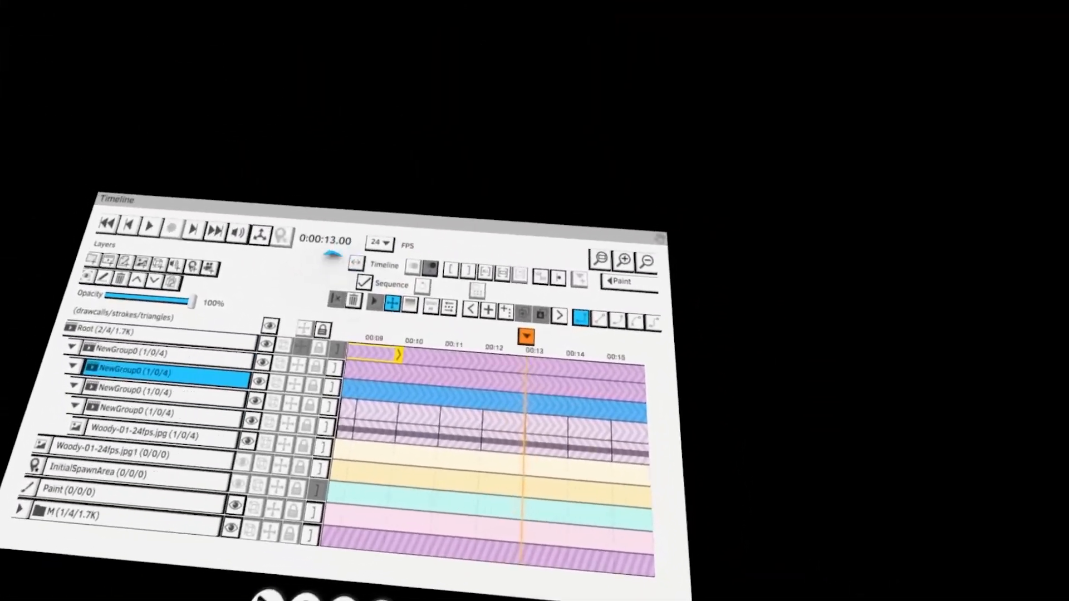
pyautogui.click(355, 264)
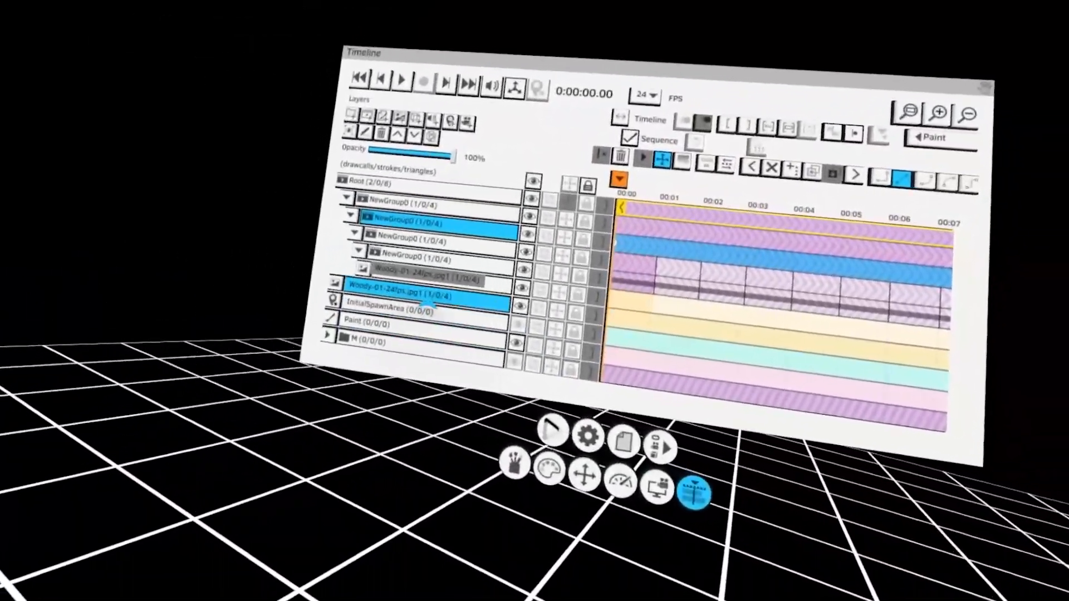
pyautogui.click(394, 302)
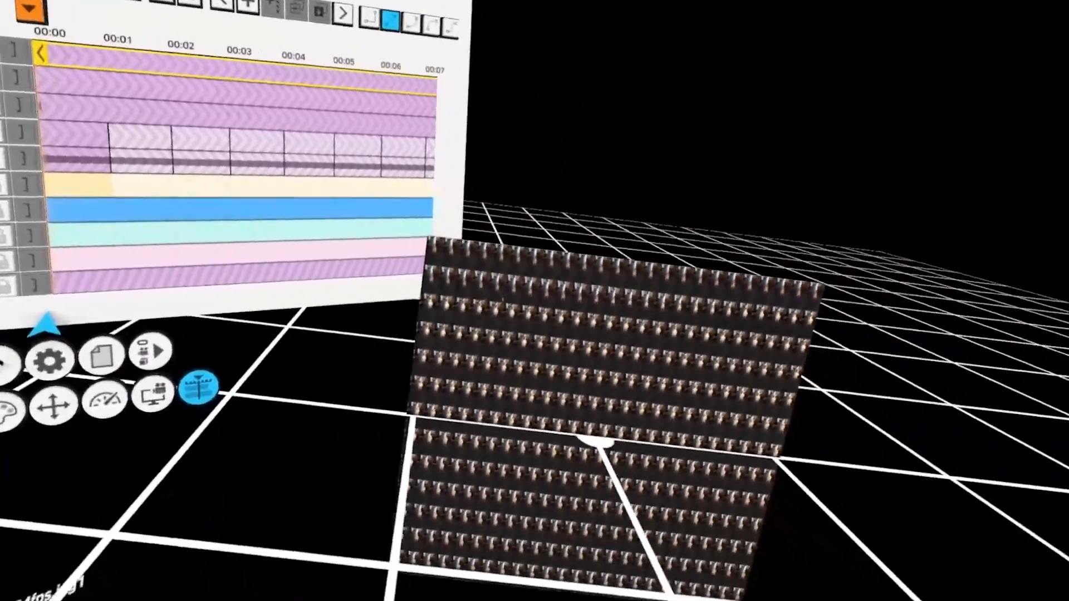
pyautogui.scroll(3, 393, 304)
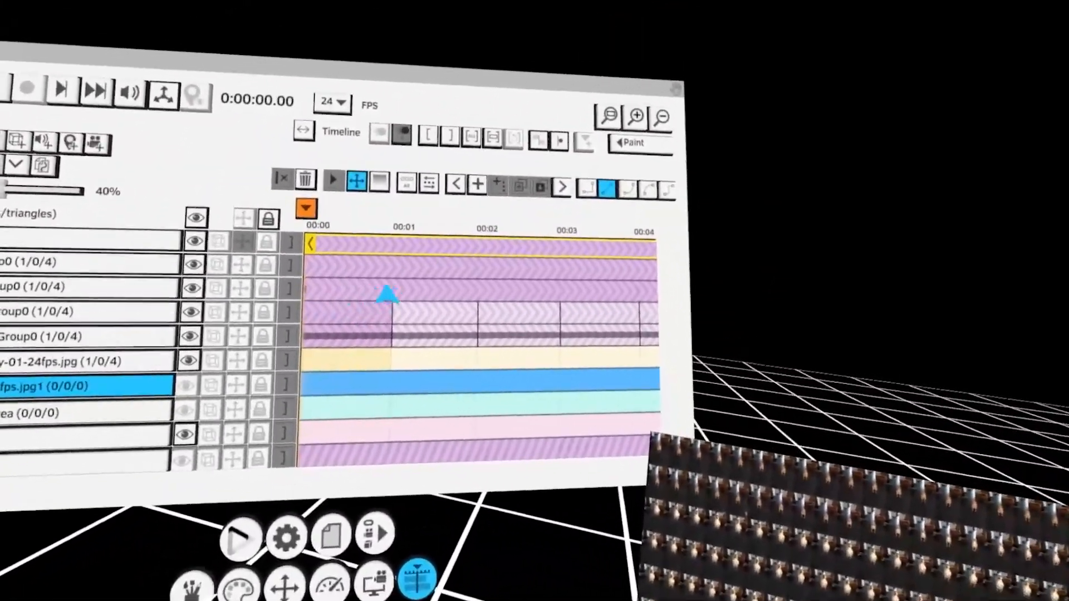
pyautogui.click(380, 286)
pyautogui.click(380, 290)
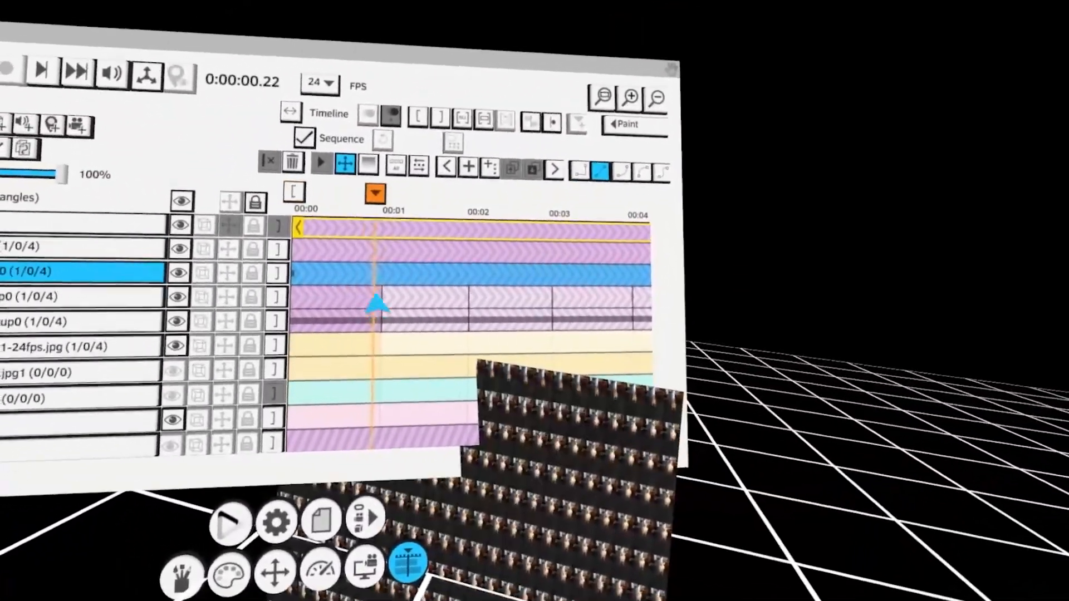
pyautogui.press('Right')
pyautogui.press('Right')
pyautogui.press('Right')
pyautogui.press('Left')
pyautogui.click(378, 255)
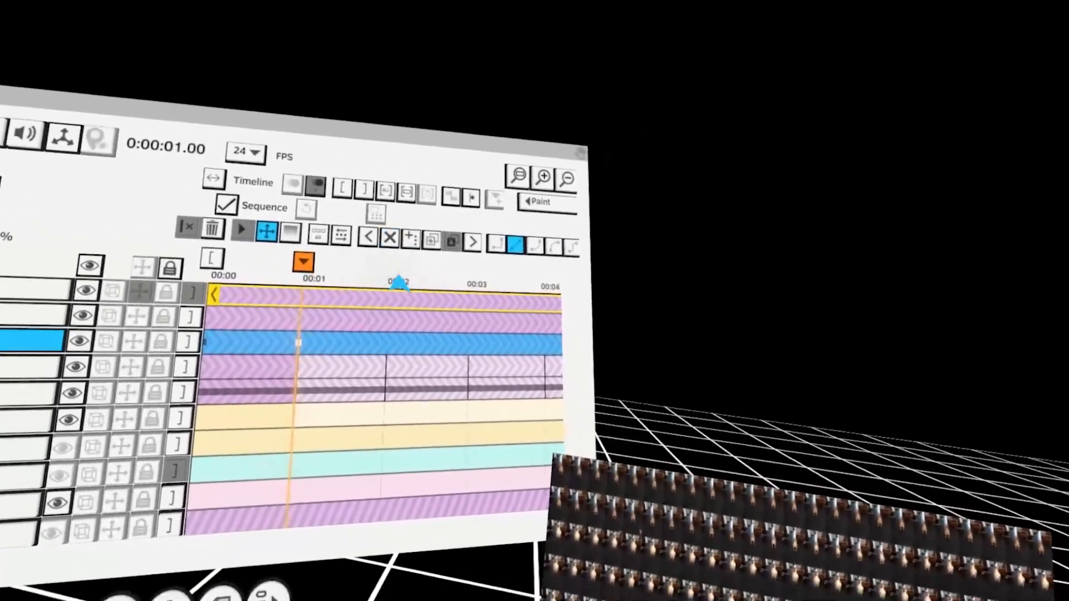
pyautogui.click(384, 315)
pyautogui.press('Left')
pyautogui.press('Left')
pyautogui.click(394, 235)
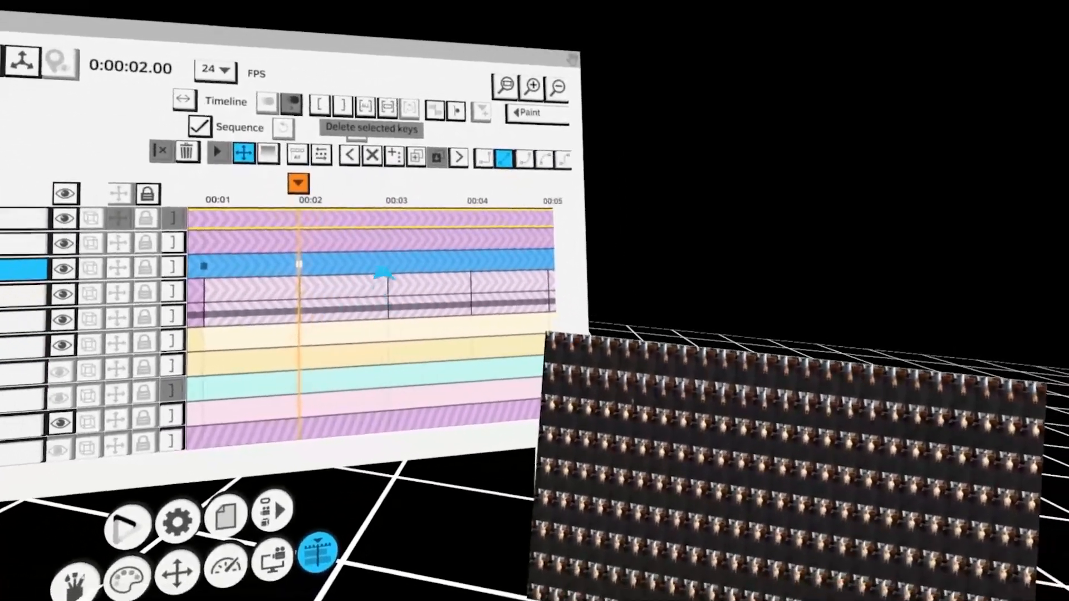
pyautogui.click(381, 300)
pyautogui.press('Right')
pyautogui.click(376, 233)
pyautogui.moveTo(407, 340); pyautogui.dragTo(386, 332, button='middle')
pyautogui.click(386, 330)
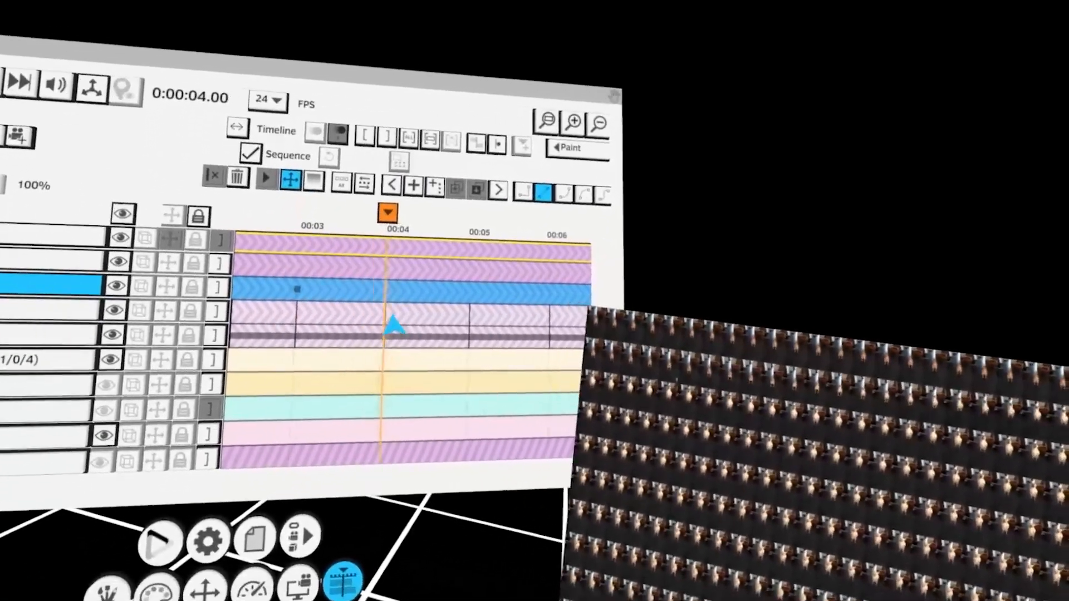
# Continue keyframing the second nested group from frame 4 to frame 12, offsetting the sprite sheet at each frame
pyautogui.click(396, 229)
pyautogui.moveTo(460, 323); pyautogui.dragTo(376, 325, button='middle')
pyautogui.moveTo(367, 317); pyautogui.dragTo(377, 365)
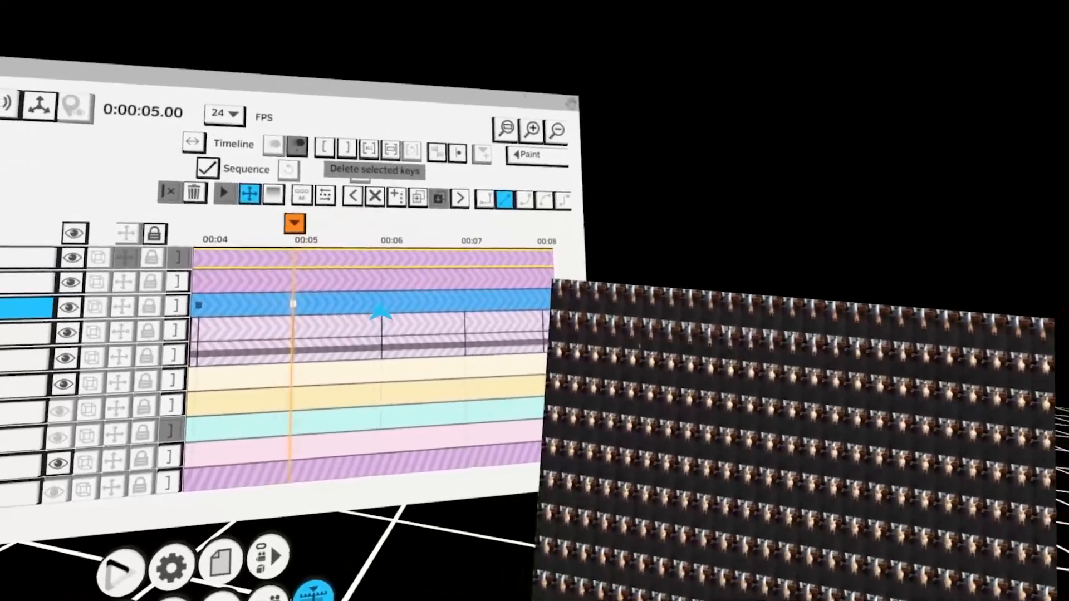
pyautogui.click(415, 327)
pyautogui.click(390, 187)
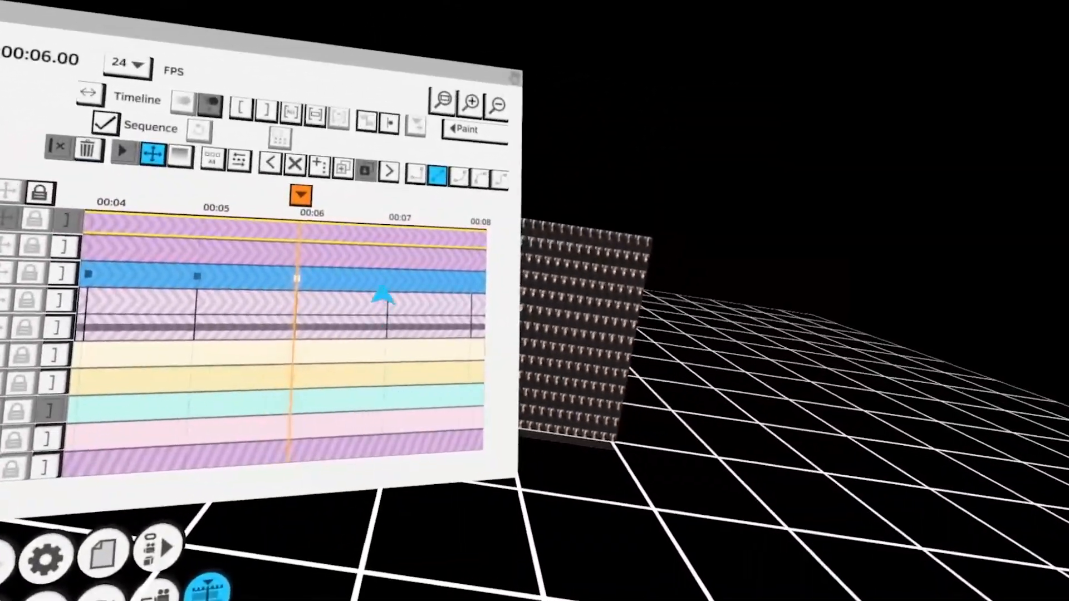
pyautogui.moveTo(382, 299); pyautogui.dragTo(368, 308)
pyautogui.click(396, 310)
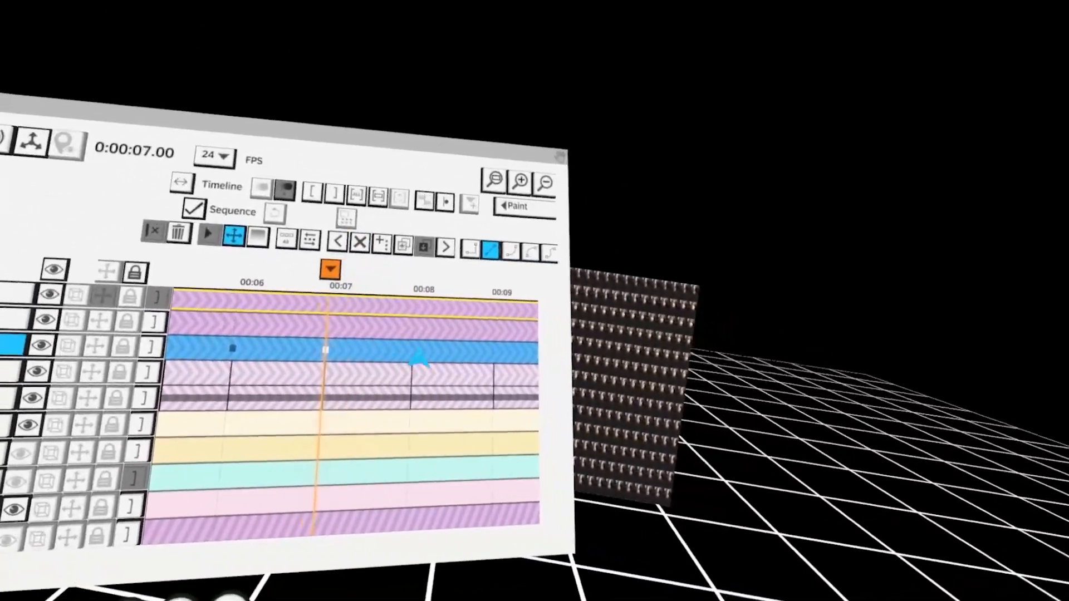
pyautogui.click(418, 358)
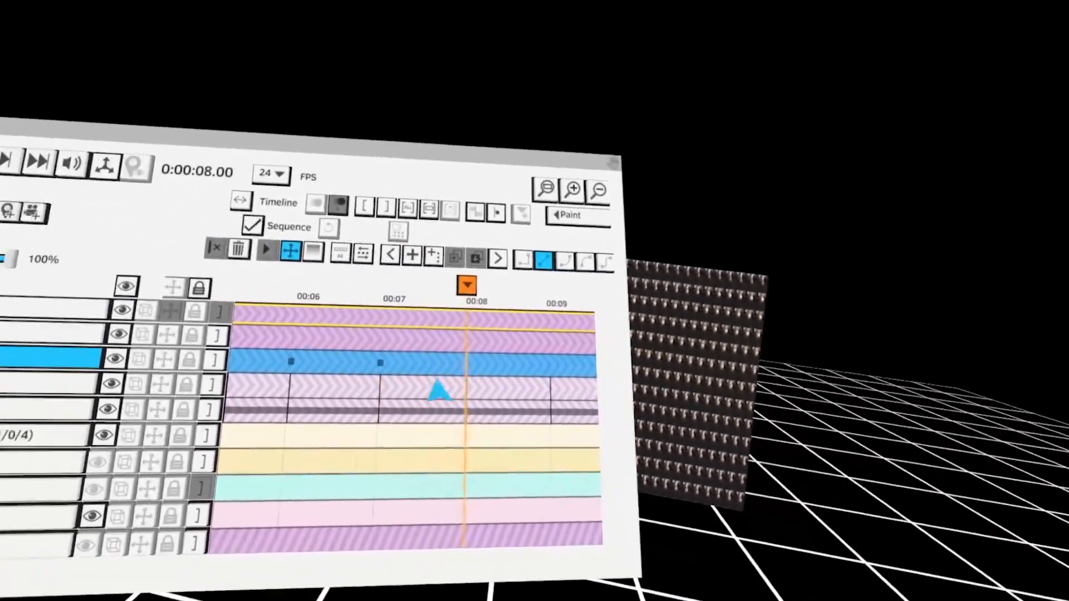
pyautogui.click(409, 282)
pyautogui.moveTo(510, 330); pyautogui.dragTo(369, 322)
pyautogui.click(365, 339)
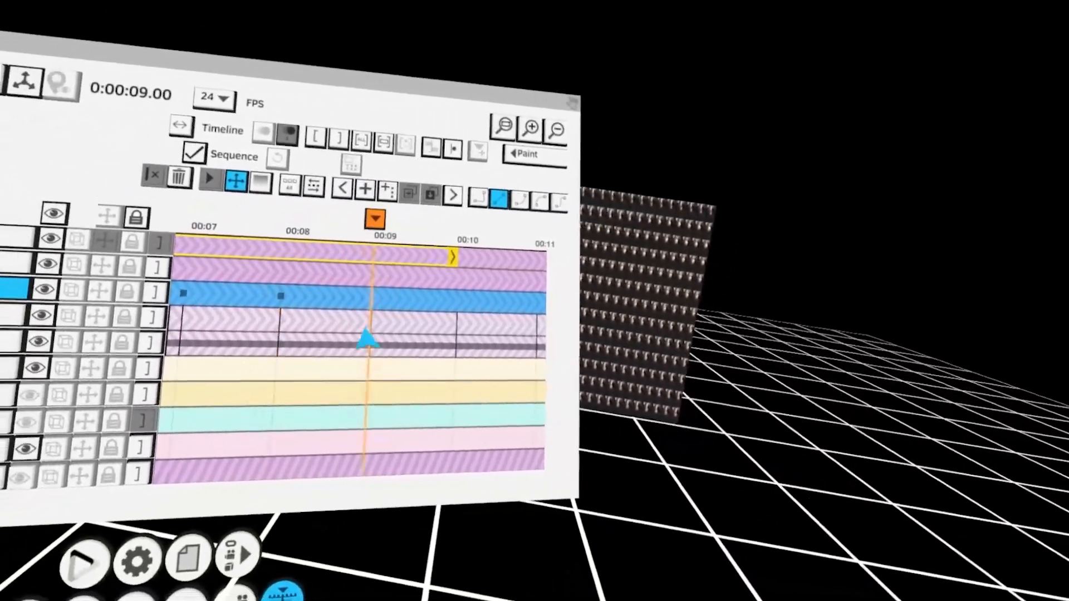
pyautogui.click(387, 252)
pyautogui.moveTo(460, 334); pyautogui.dragTo(384, 315)
pyautogui.click(381, 361)
pyautogui.click(389, 236)
pyautogui.moveTo(460, 370); pyautogui.dragTo(334, 356)
pyautogui.click(386, 318)
pyautogui.click(393, 257)
pyautogui.moveTo(490, 396); pyautogui.dragTo(373, 342)
pyautogui.click(394, 310)
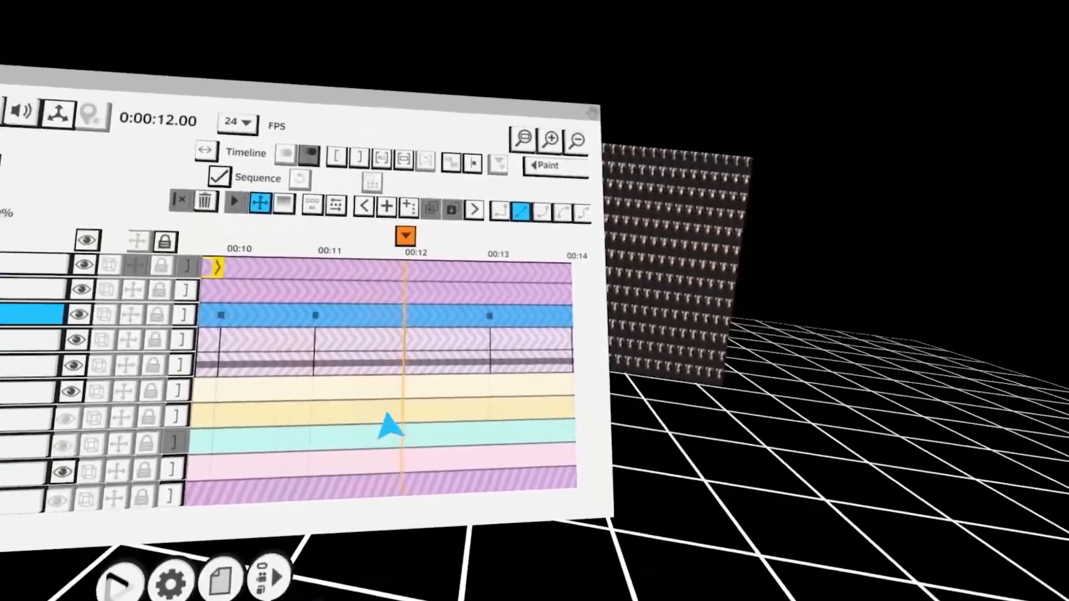
pyautogui.click(394, 270)
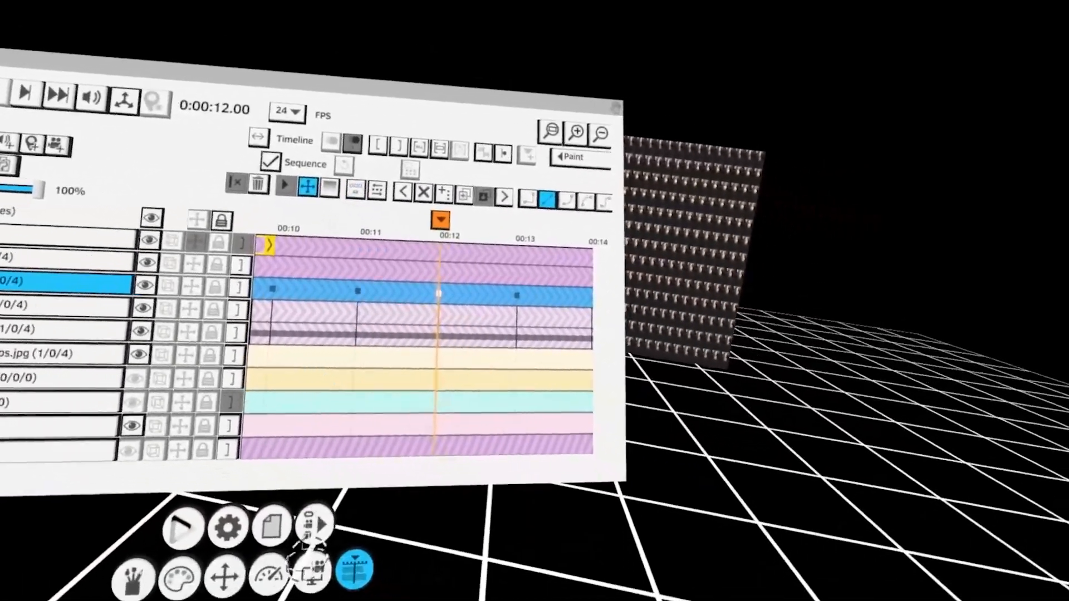
# Rewind to the start, expand the M folder in the layer list and collapse the top nested group
pyautogui.click(1, 155)
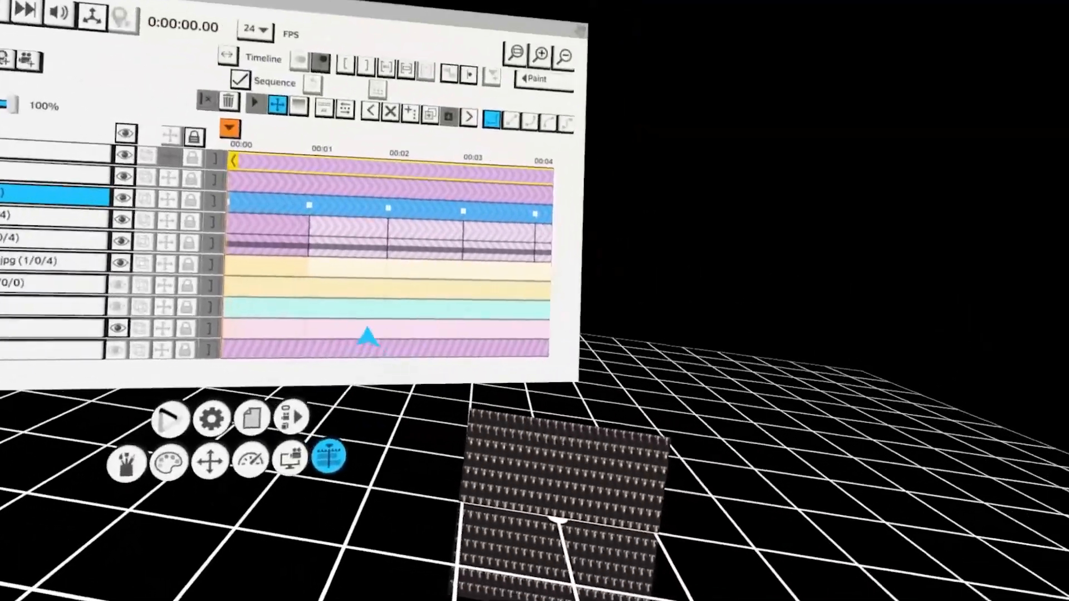
pyautogui.scroll(-2, 342, 303)
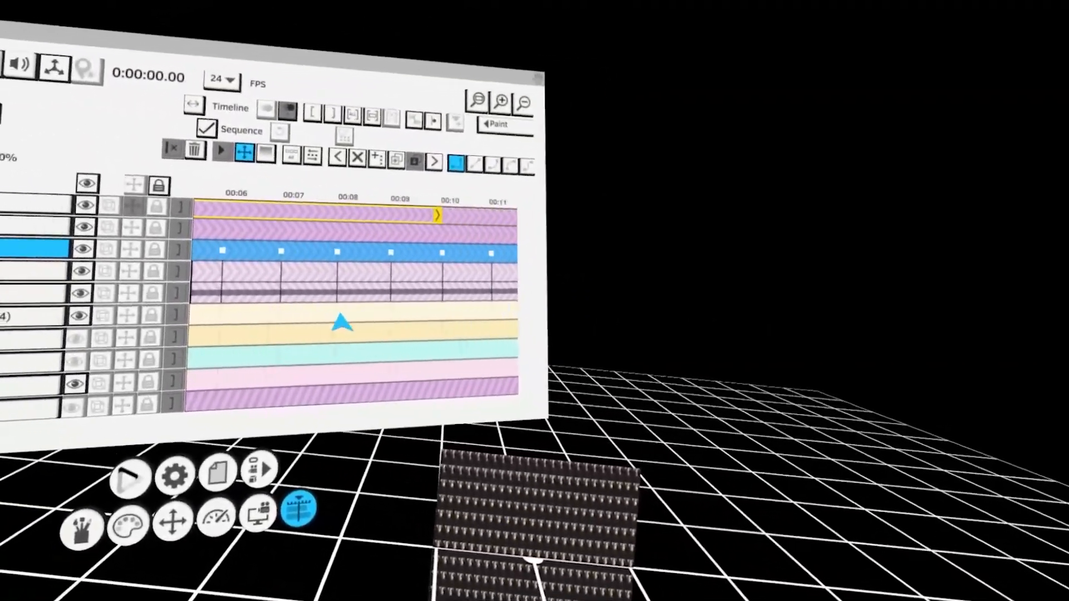
pyautogui.scroll(5, 394, 257)
pyautogui.click(405, 243)
pyautogui.click(435, 264)
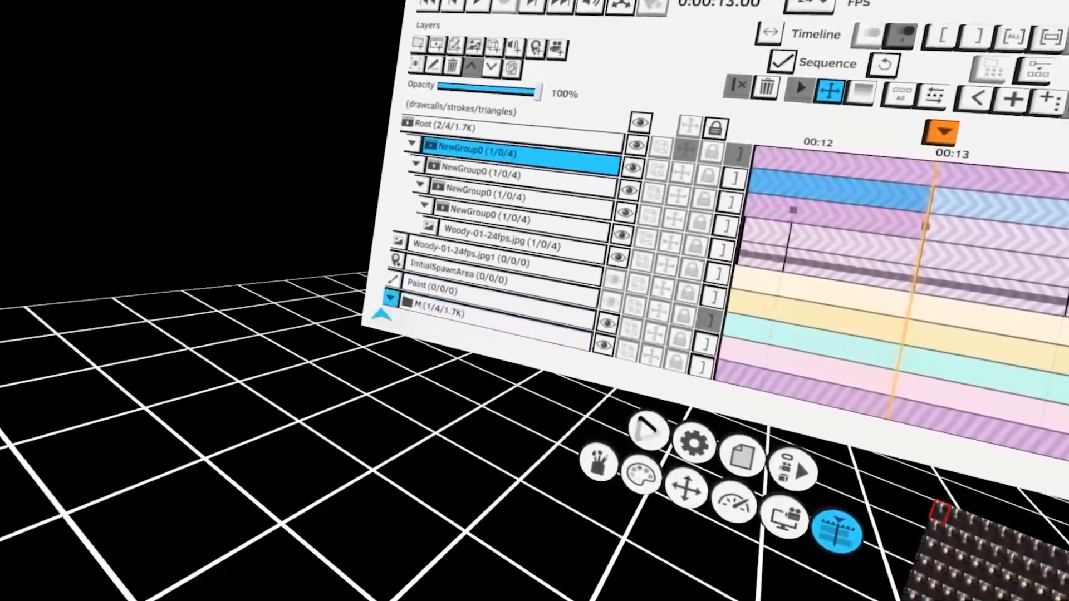
pyautogui.click(389, 304)
pyautogui.click(409, 295)
pyautogui.click(431, 303)
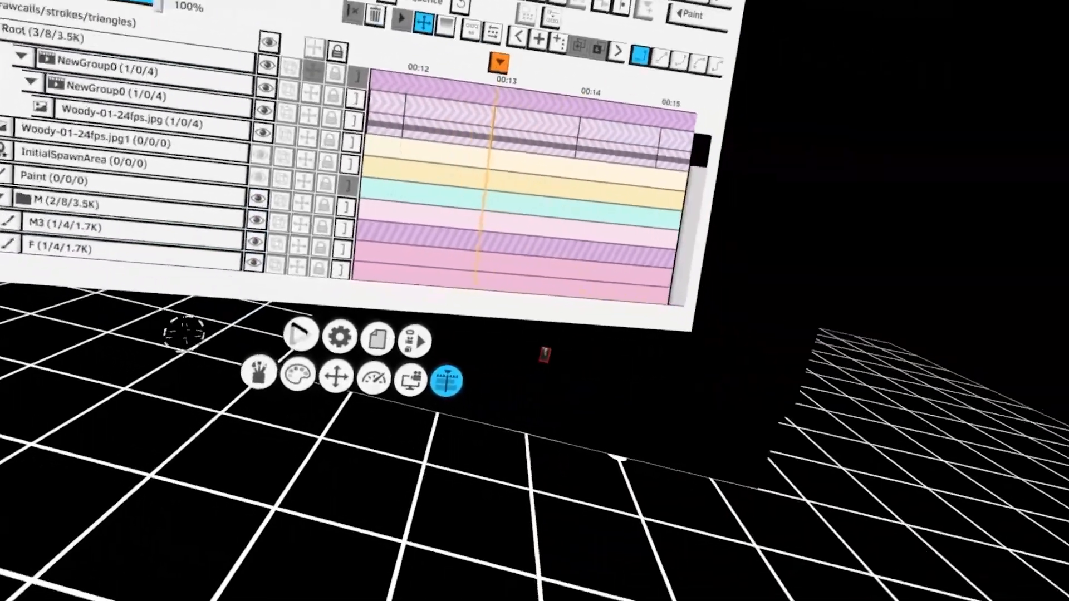
pyautogui.scroll(2, 414, 333)
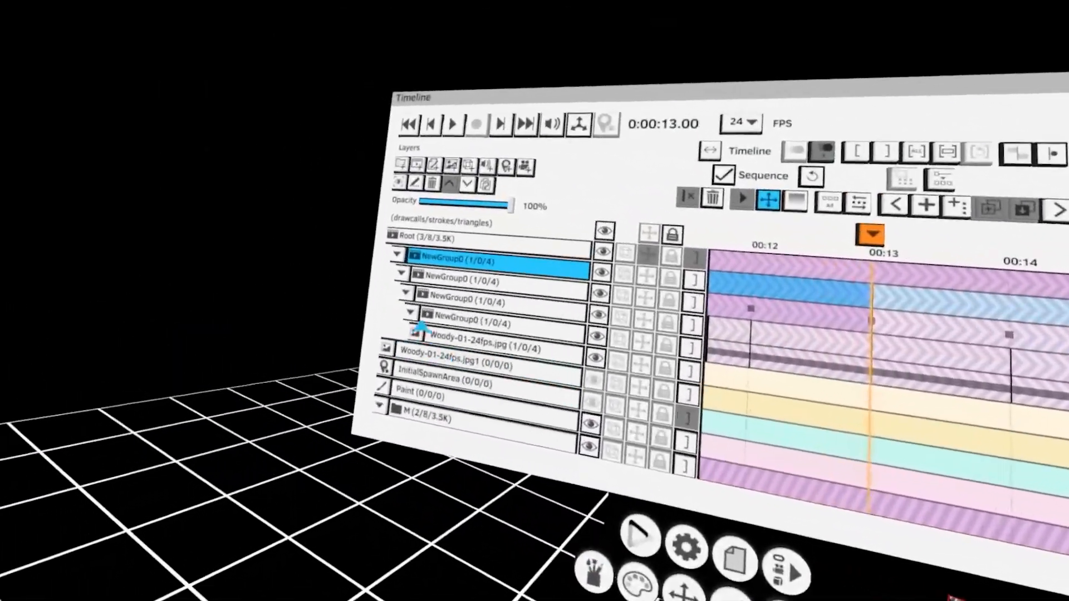
pyautogui.click(407, 281)
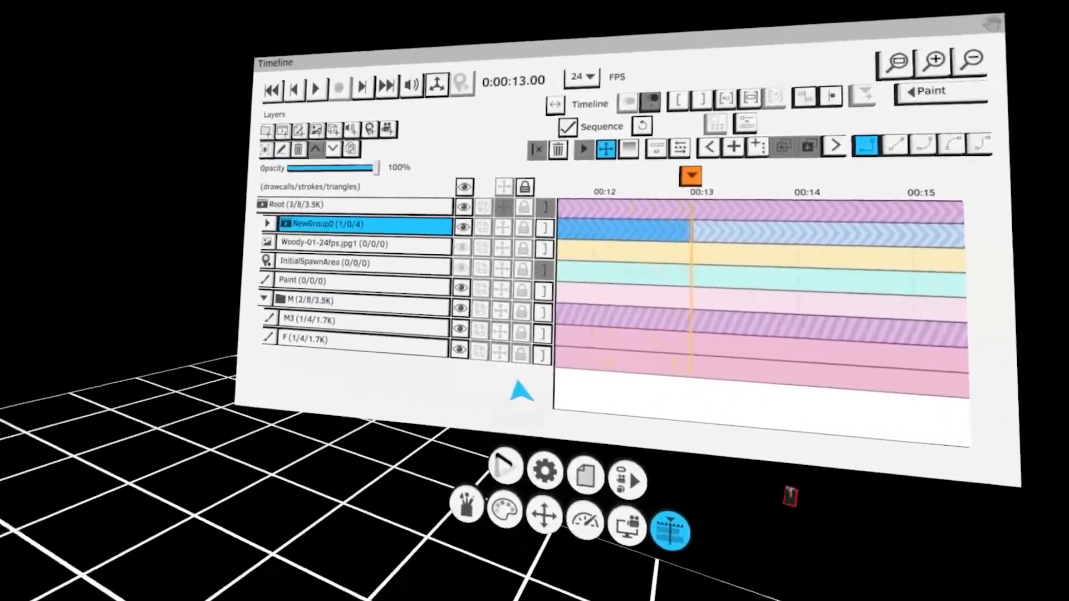
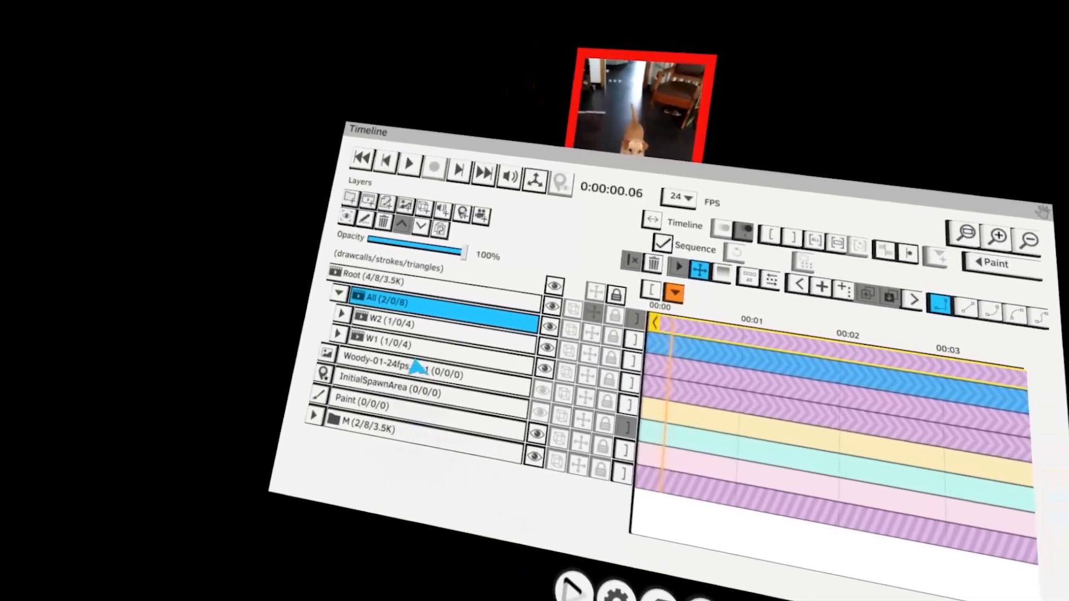
# Rewind to the start and expand the W2 group to reveal its nested groups
pyautogui.moveTo(396, 328); pyautogui.dragTo(395, 332)
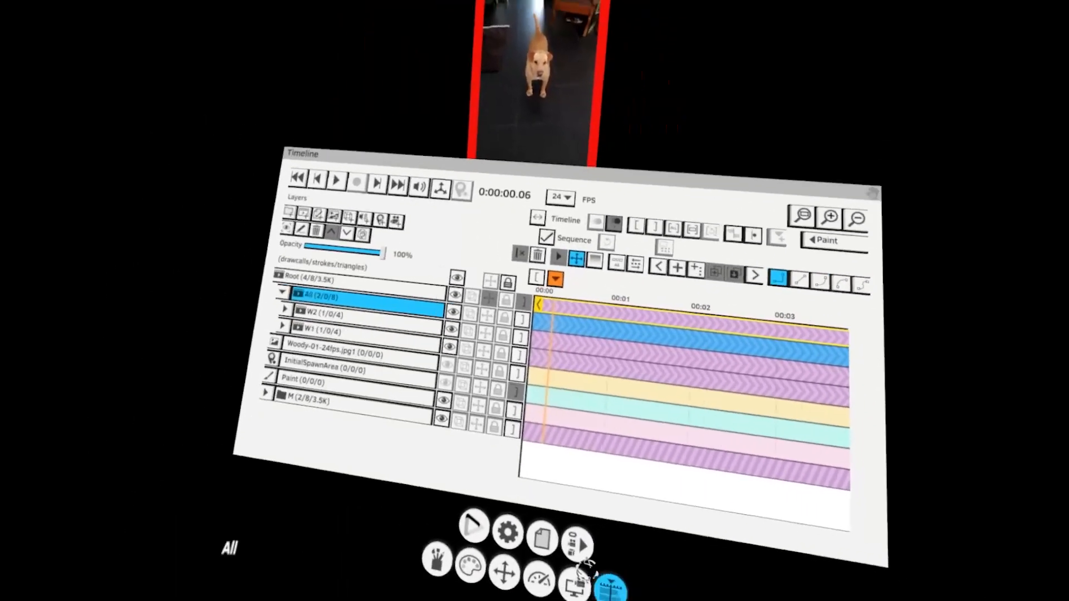
pyautogui.press('Home')
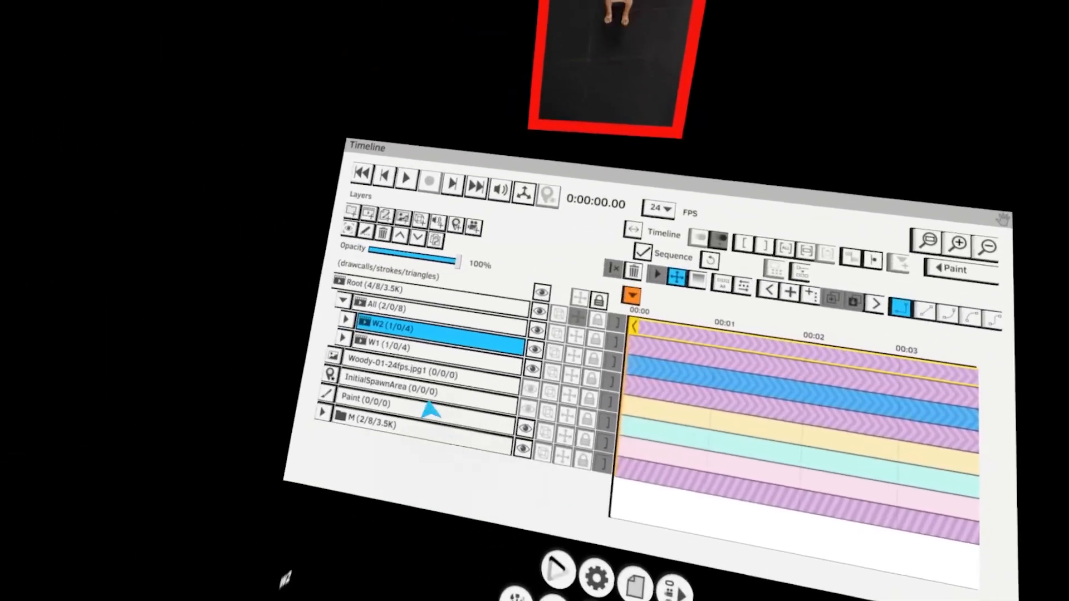
pyautogui.click(61, 270)
pyautogui.scroll(3, 440, 366)
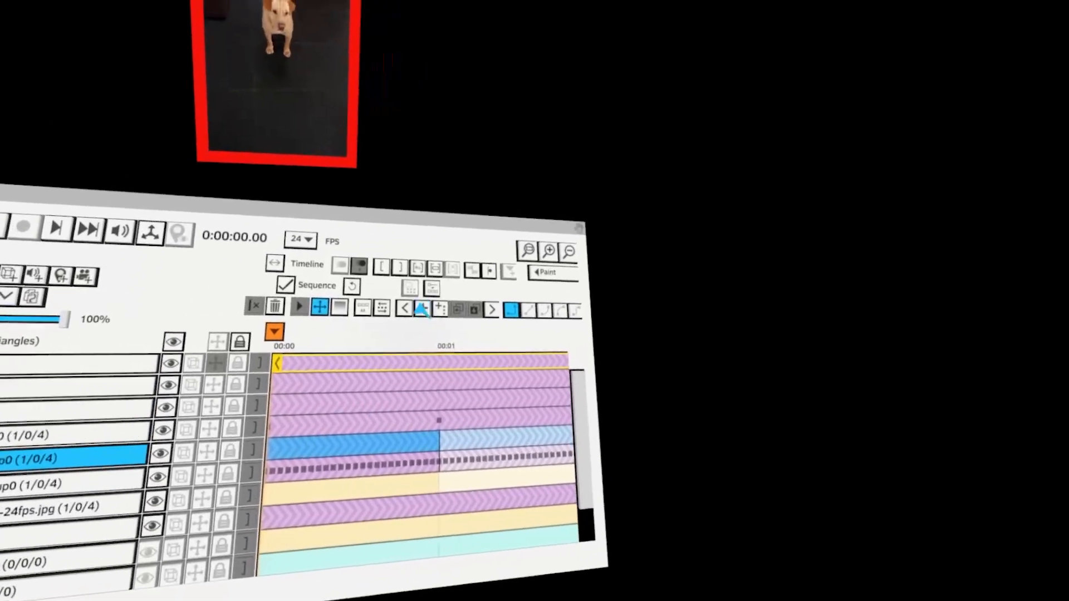
pyautogui.click(360, 231)
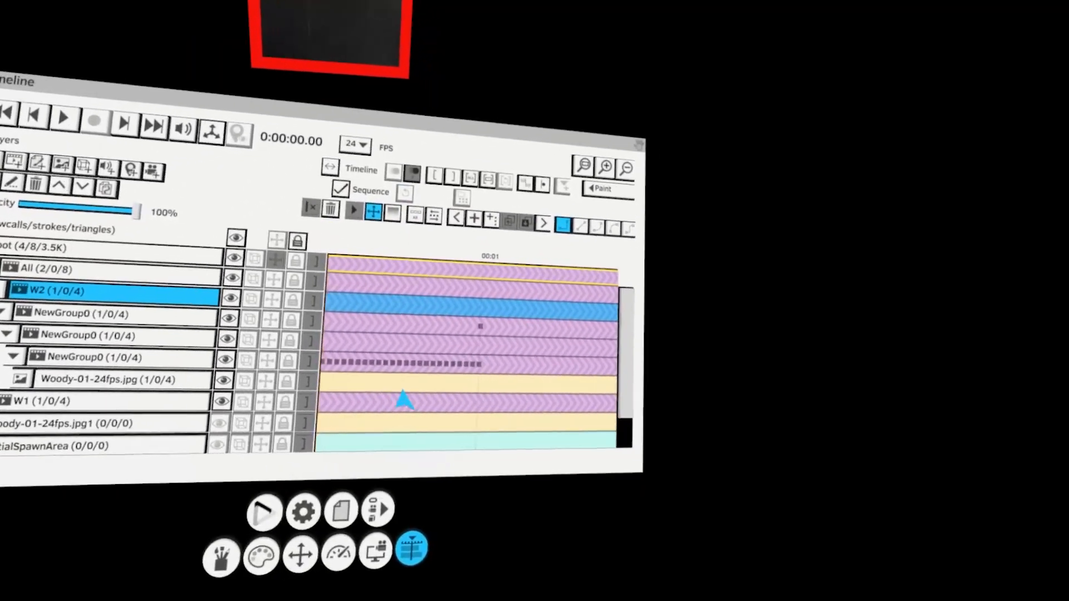
pyautogui.scroll(3, 404, 368)
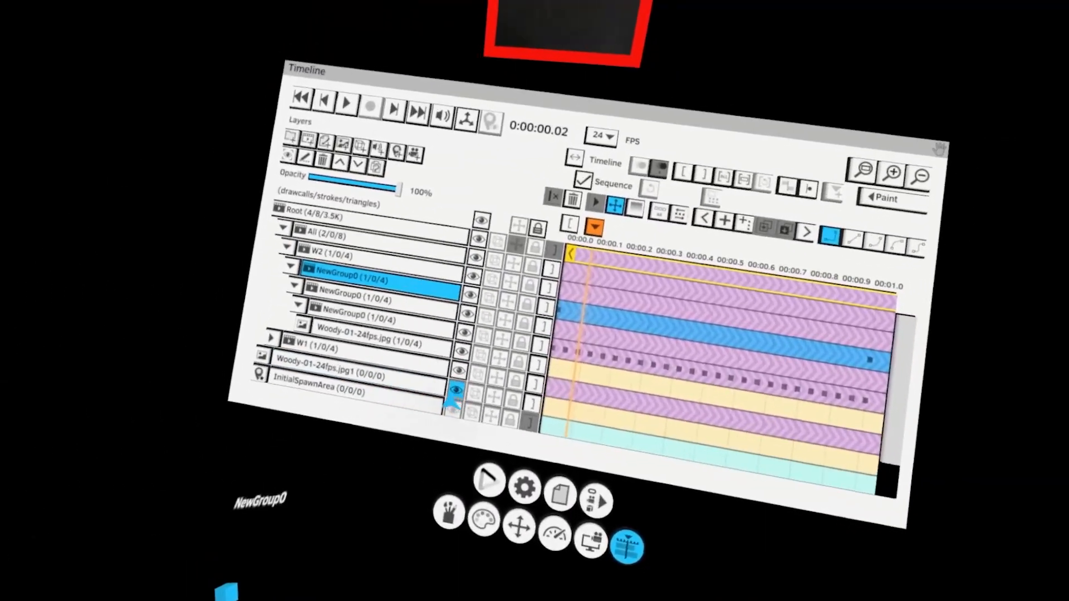
# Delete the W1 group's contents and check memory usage in the Performance panel
pyautogui.click(461, 352)
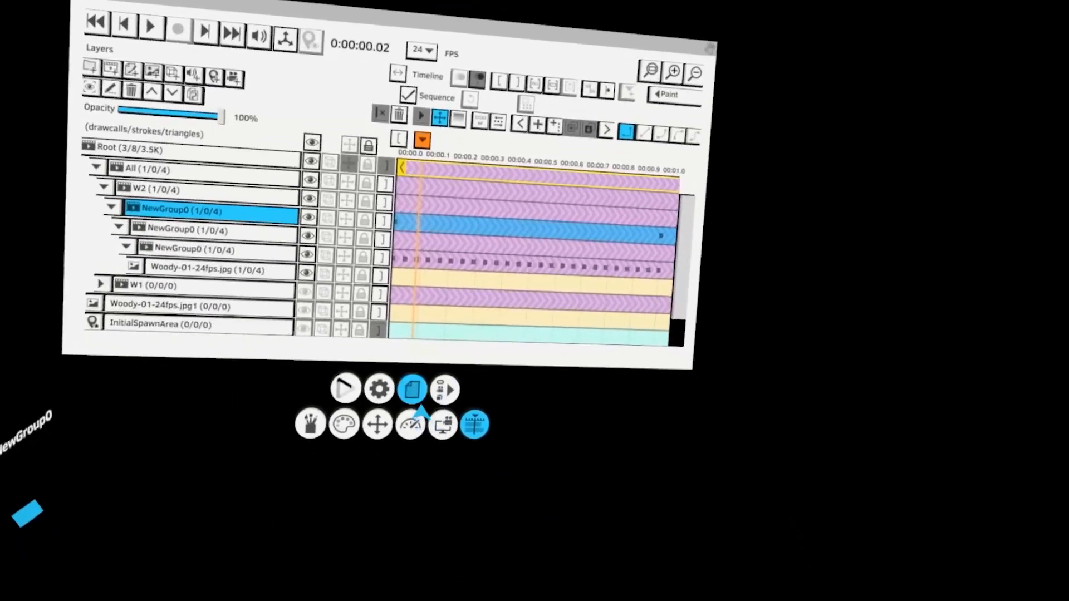
pyautogui.click(412, 422)
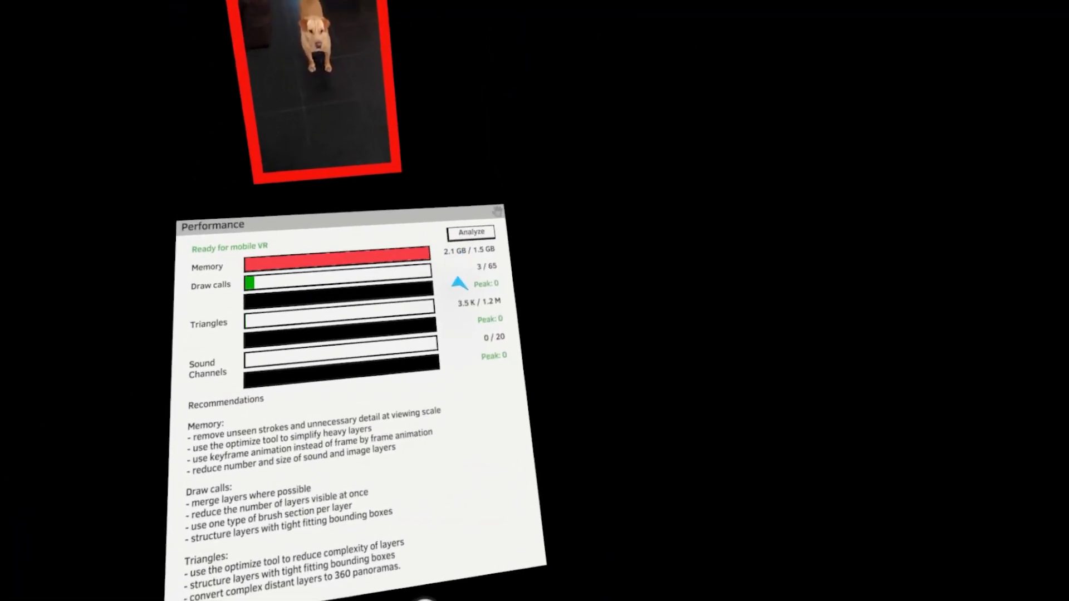
pyautogui.click(456, 480)
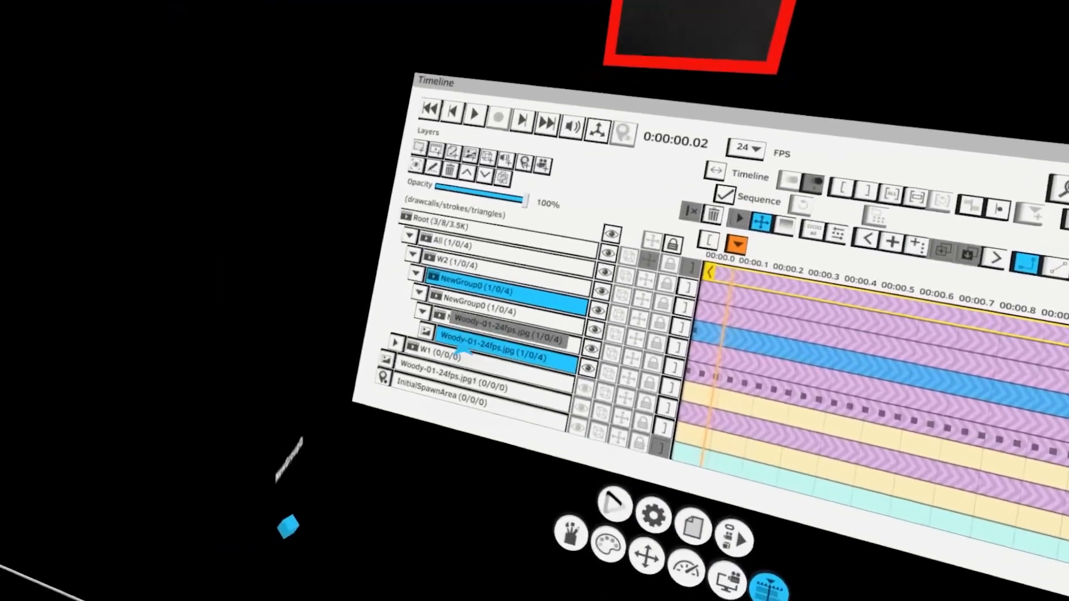
# Review the layer list and recheck memory usage in the Performance panel
pyautogui.scroll(-2, 450, 404)
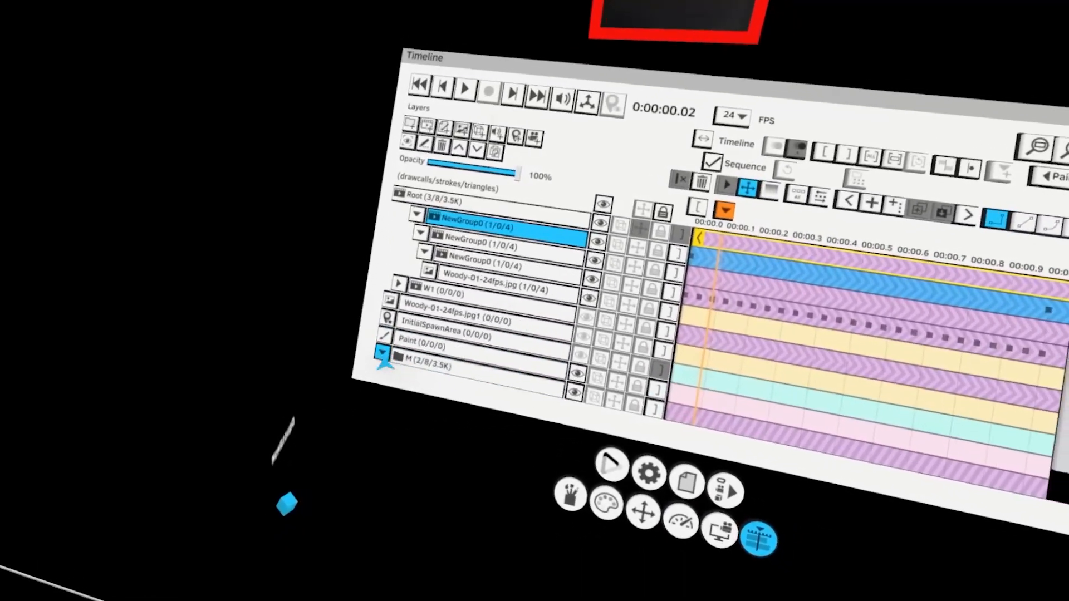
pyautogui.scroll(2, 424, 385)
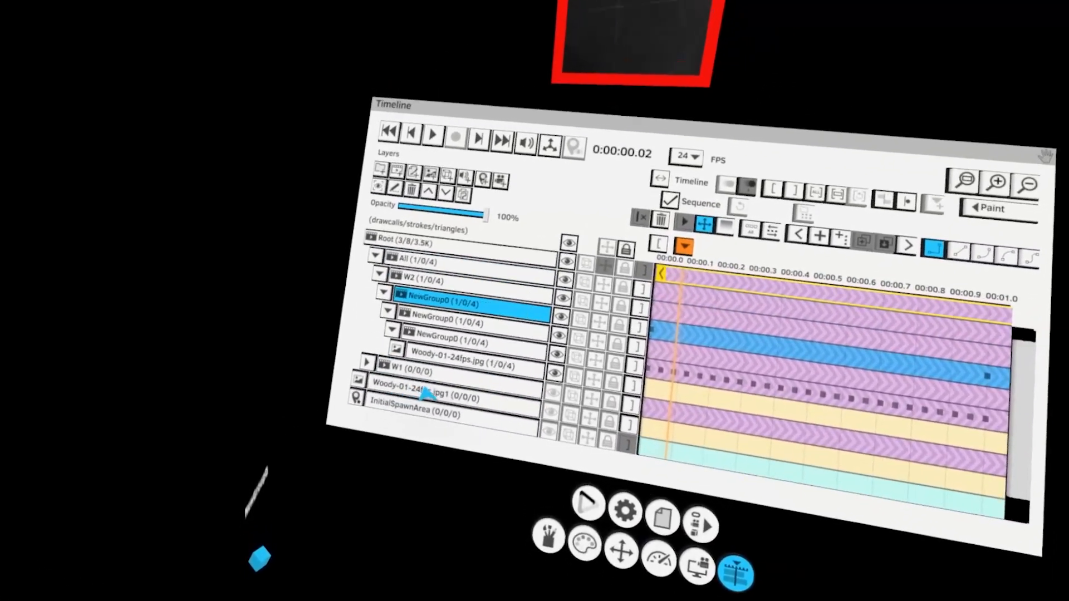
pyautogui.scroll(-2, 426, 394)
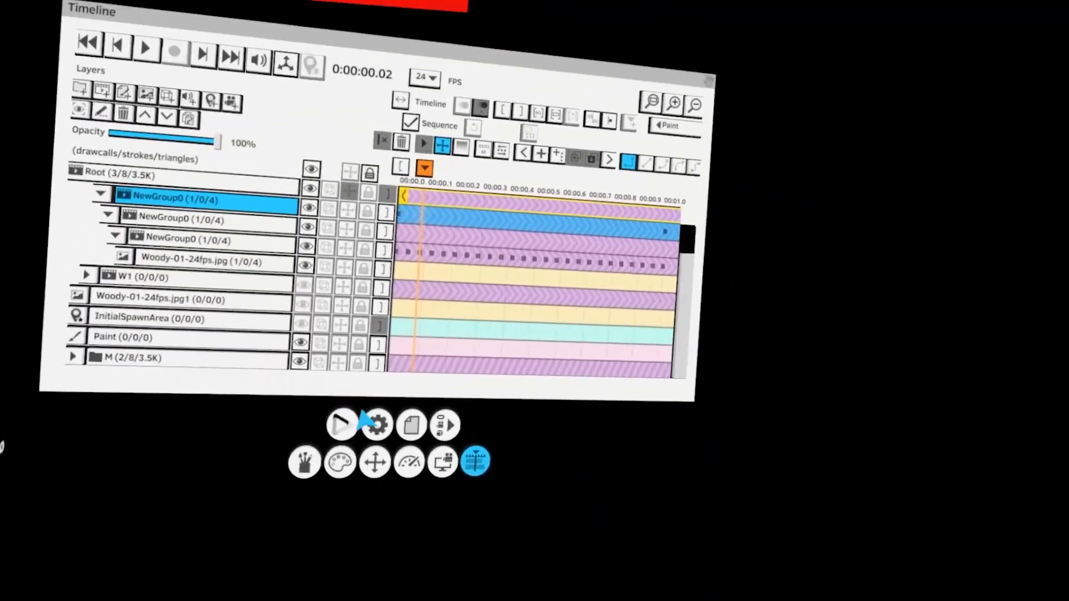
pyautogui.click(396, 452)
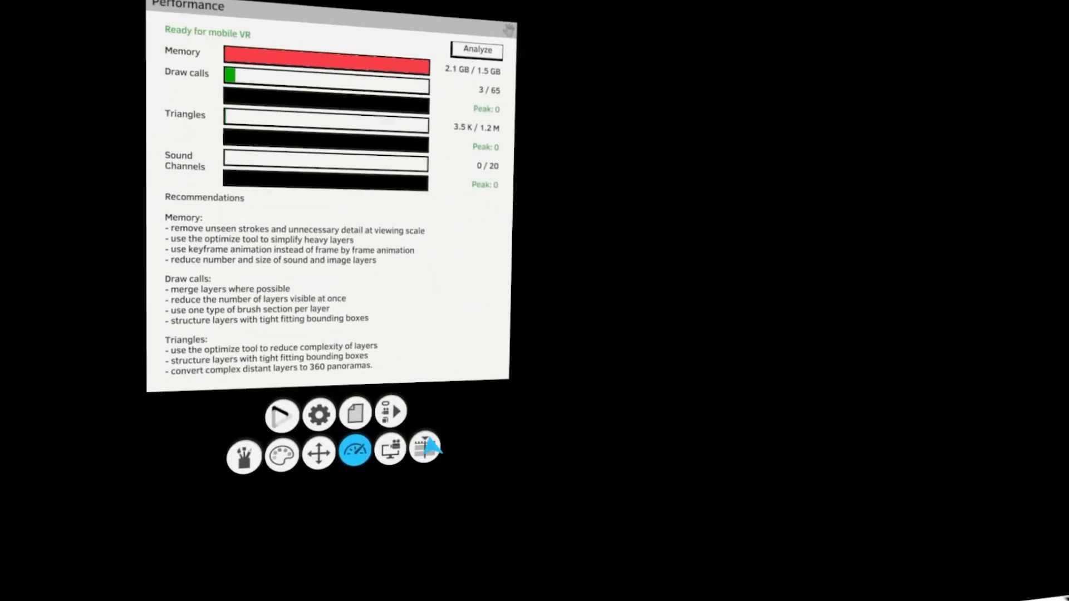
pyautogui.click(428, 448)
pyautogui.scroll(2, 454, 410)
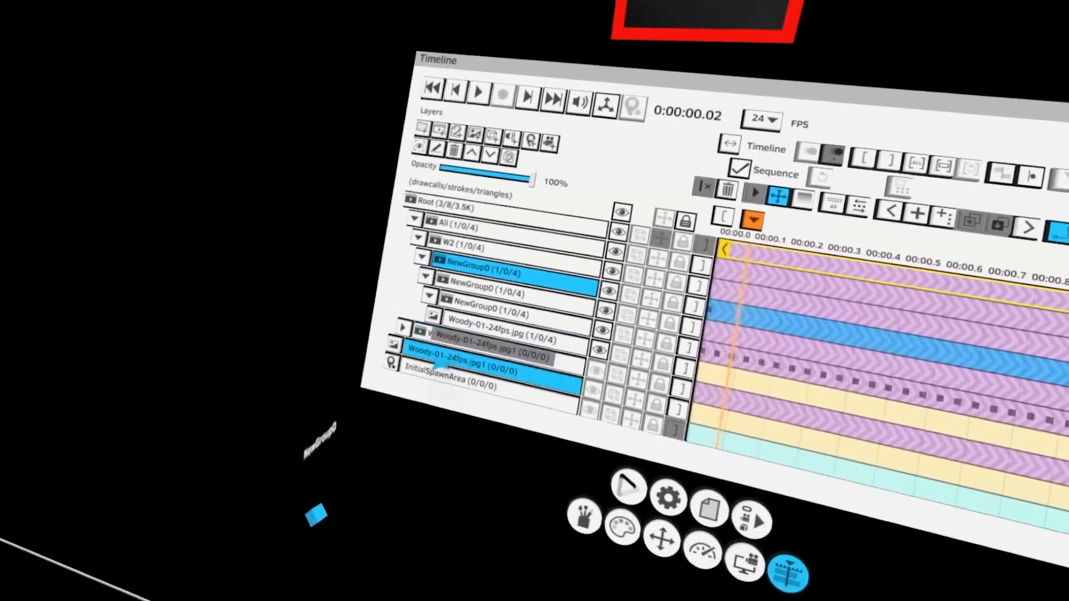
pyautogui.click(416, 338)
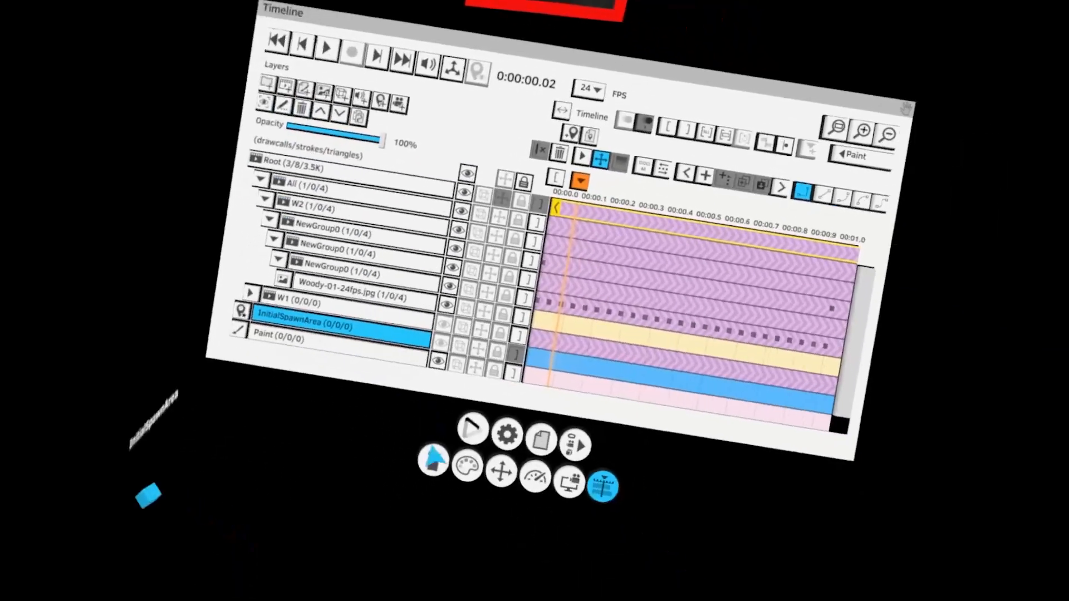
pyautogui.click(664, 506)
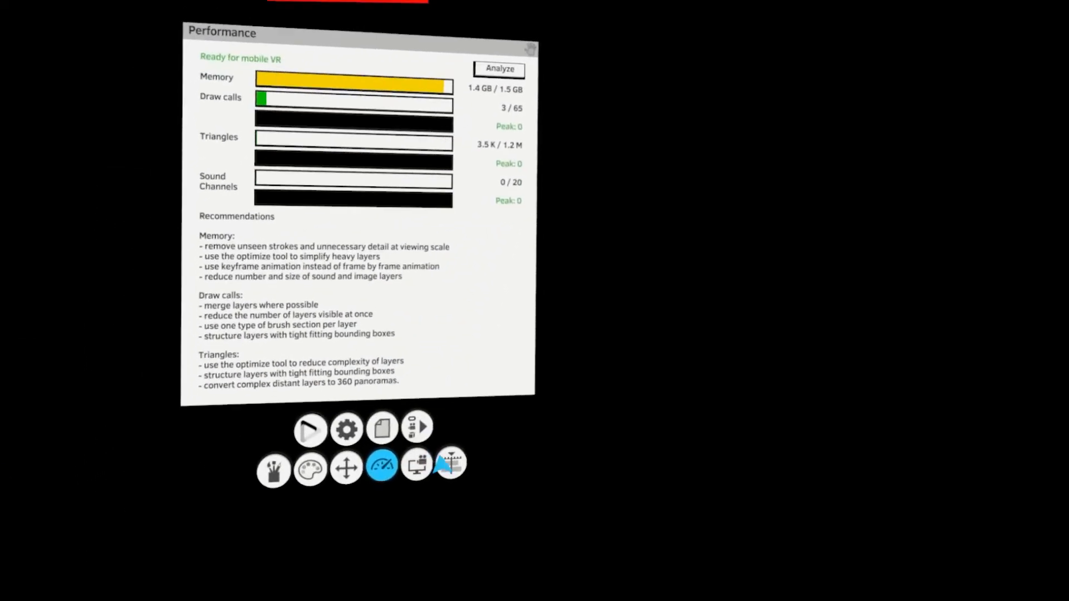
pyautogui.click(418, 467)
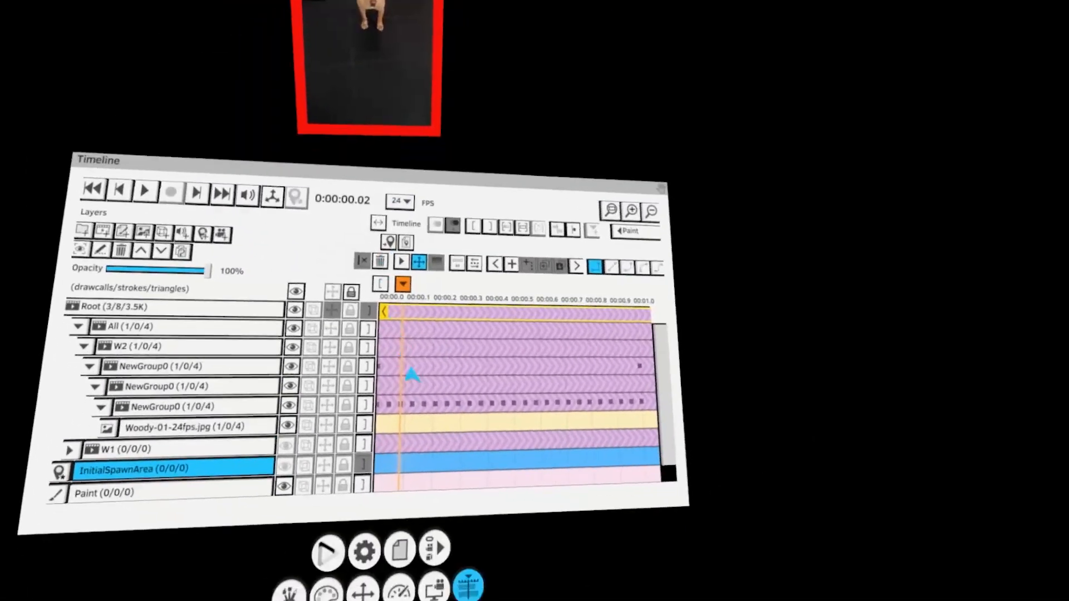
# Select W2's top nested group, expand the M folder and hide its M3 layer
pyautogui.click(411, 370)
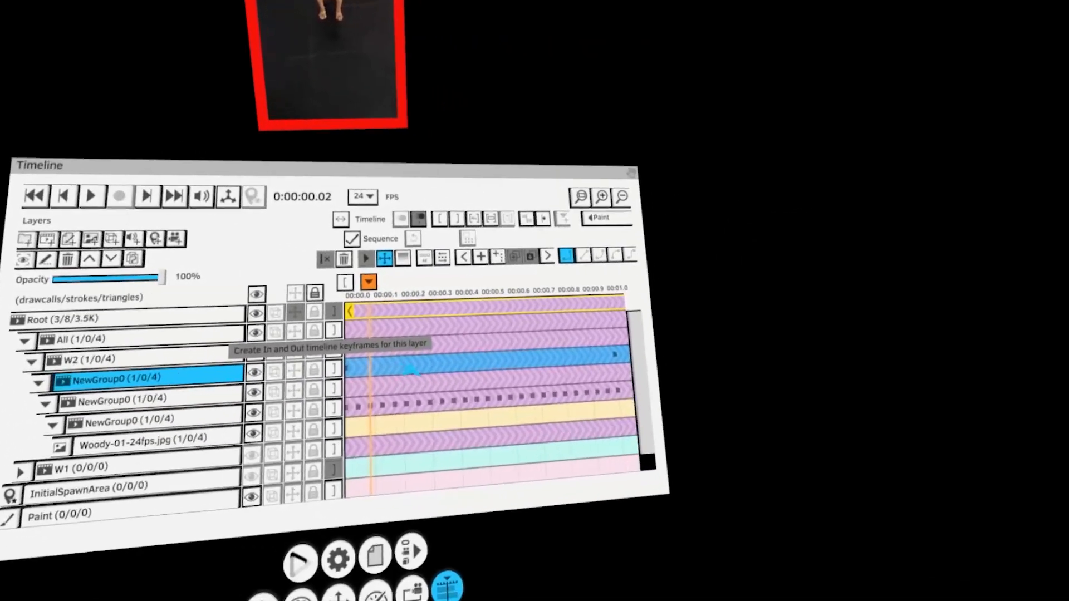
pyautogui.hscroll(-1, 412, 379)
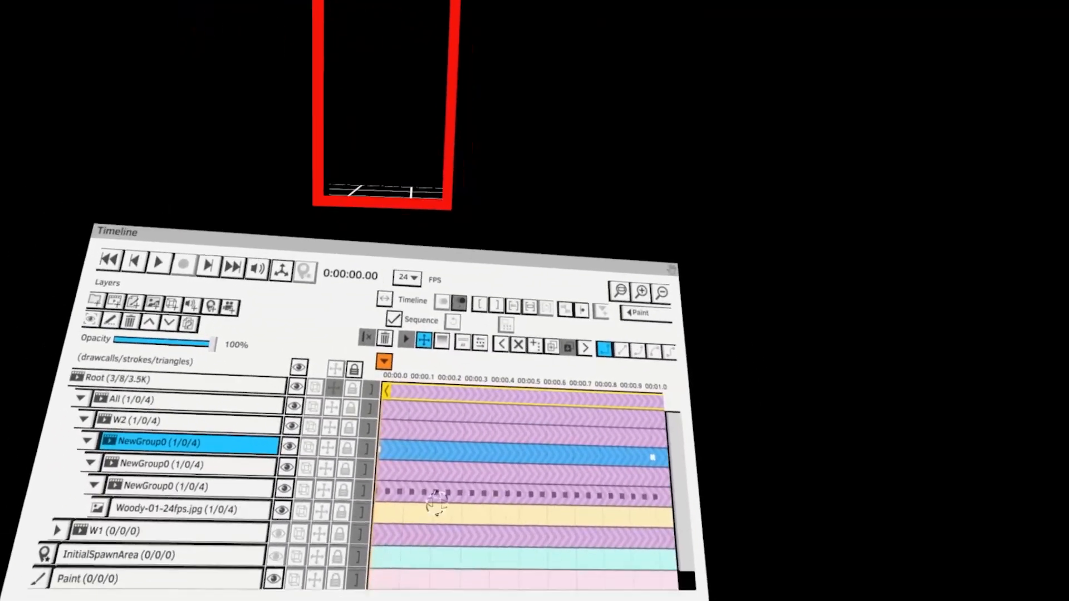
pyautogui.scroll(-1, 473, 421)
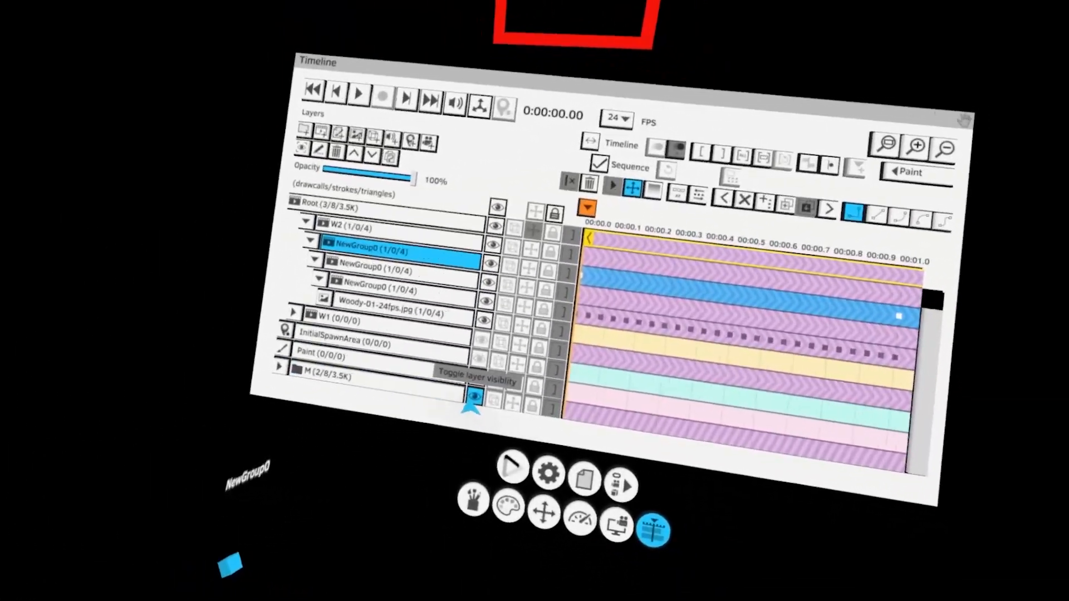
pyautogui.click(430, 402)
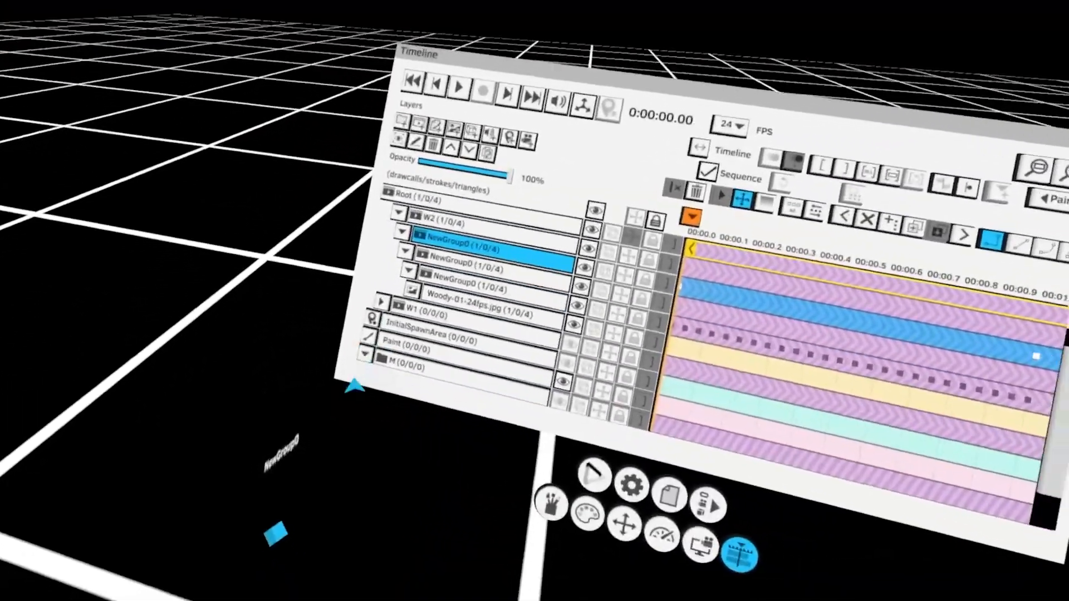
pyautogui.click(336, 390)
pyautogui.scroll(-2, 394, 386)
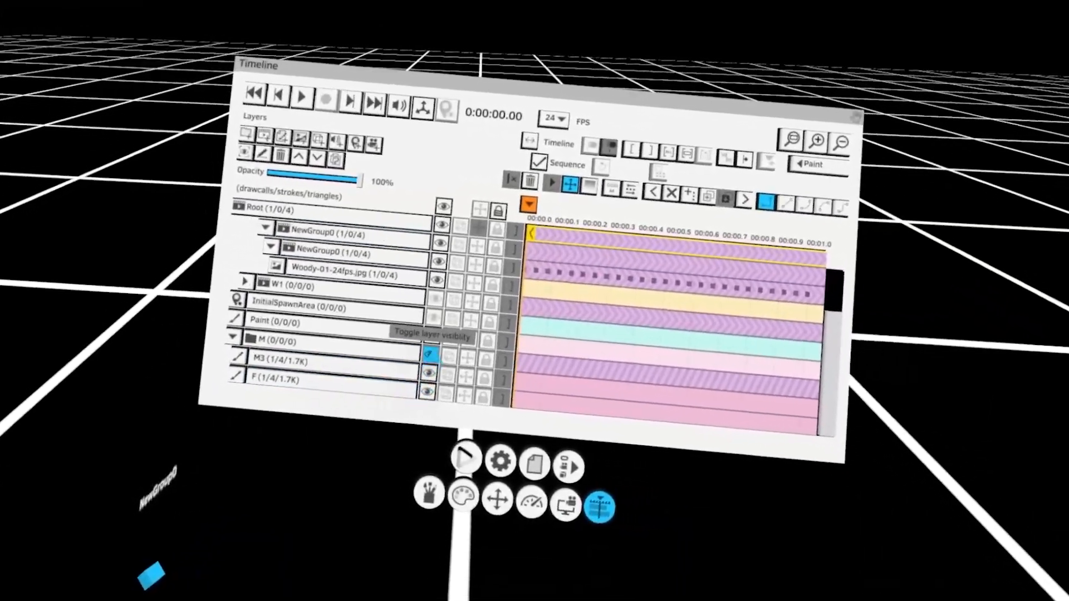
pyautogui.click(429, 354)
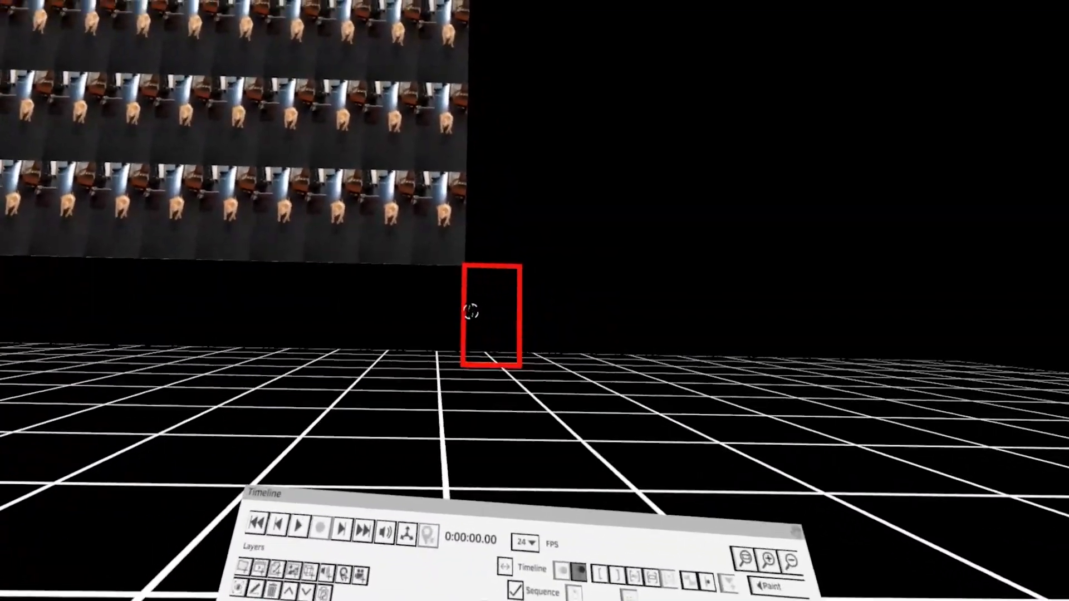
# Play the animation to preview the sprites, then rewind to the start
pyautogui.press('space')
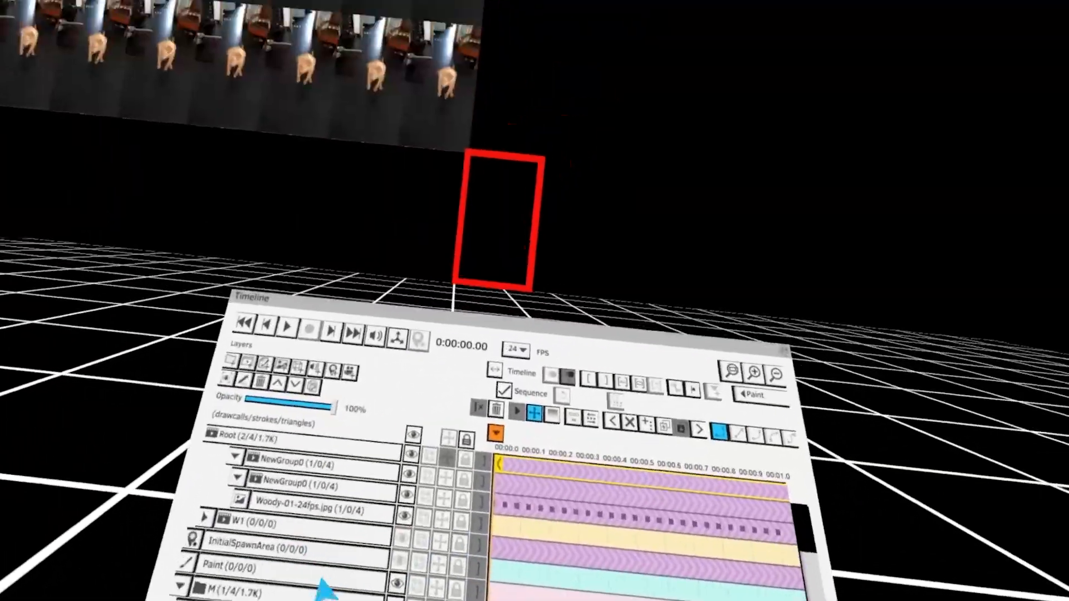
pyautogui.press('space')
pyautogui.press('space')
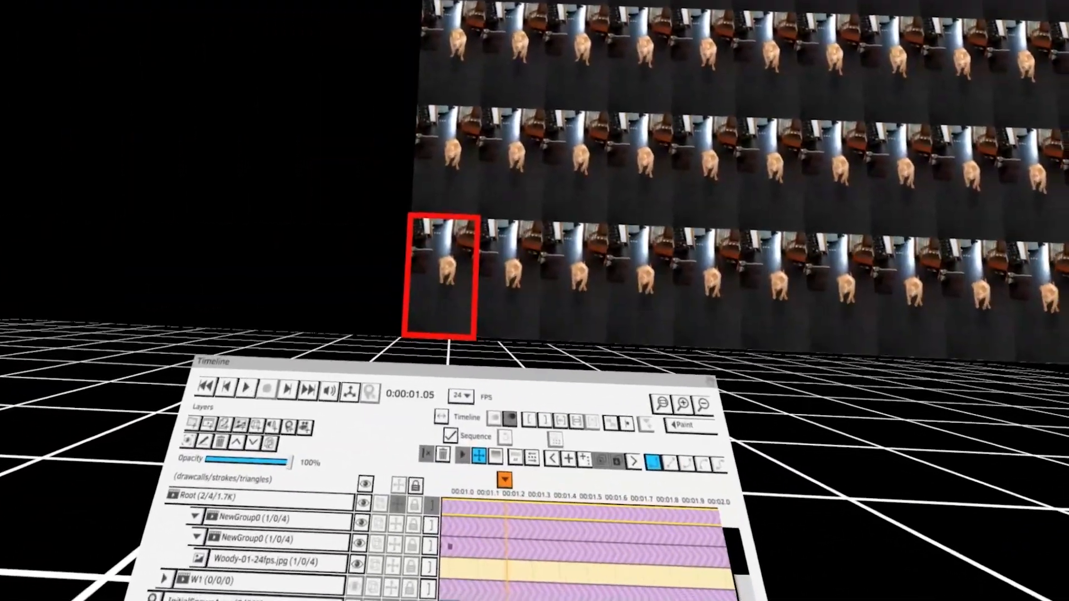
pyautogui.press('Home')
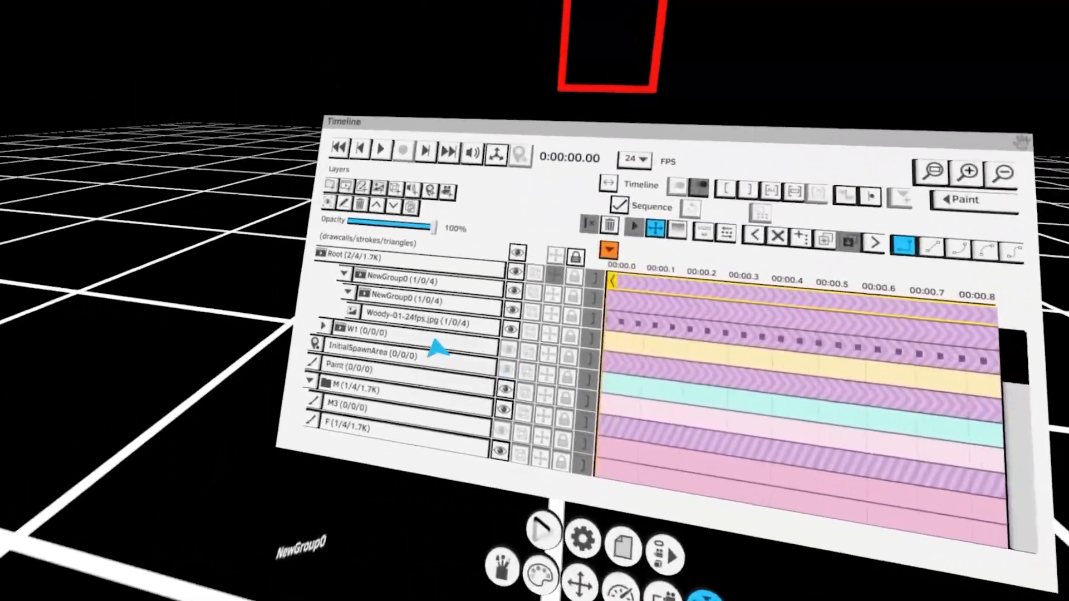
# Set an out point on the innermost nested group at 1 second and play the animation
pyautogui.scroll(3, 389, 359)
pyautogui.hscroll(6, 390, 356)
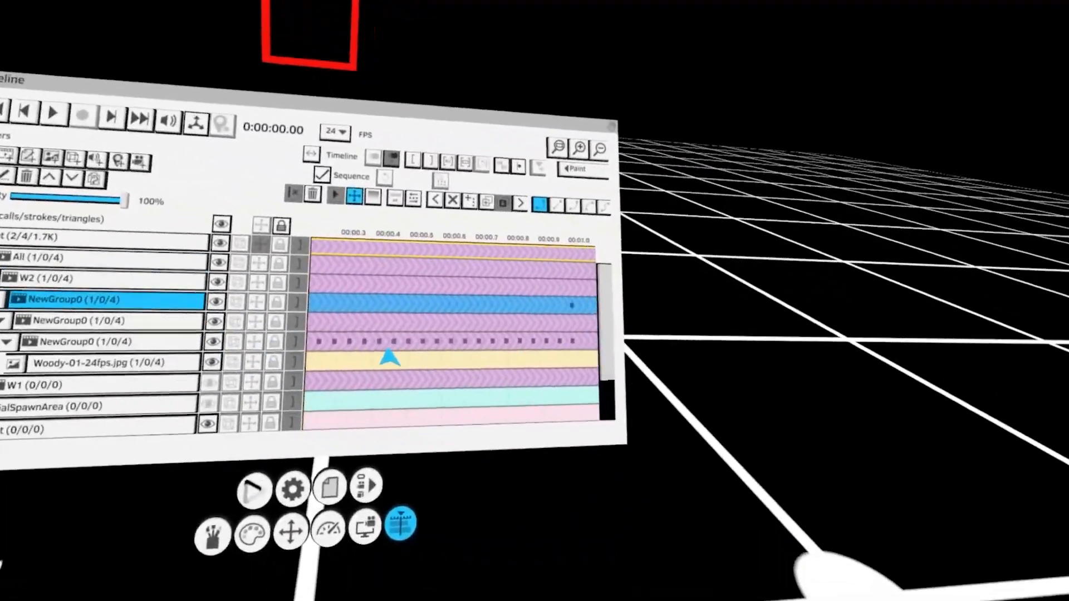
pyautogui.hscroll(1, 382, 341)
pyautogui.click(387, 332)
pyautogui.click(386, 333)
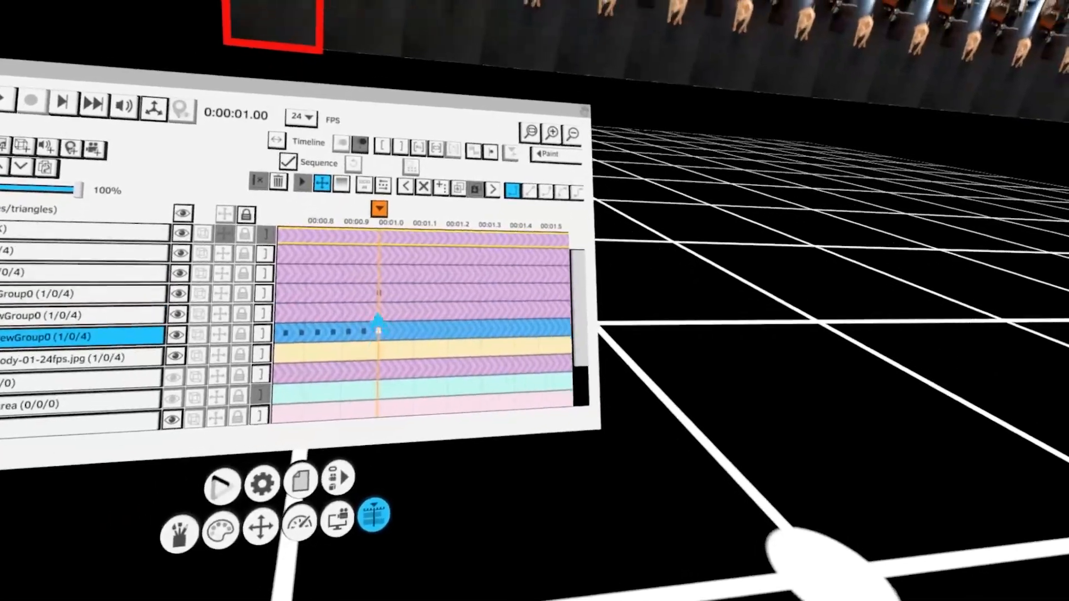
pyautogui.click(378, 317)
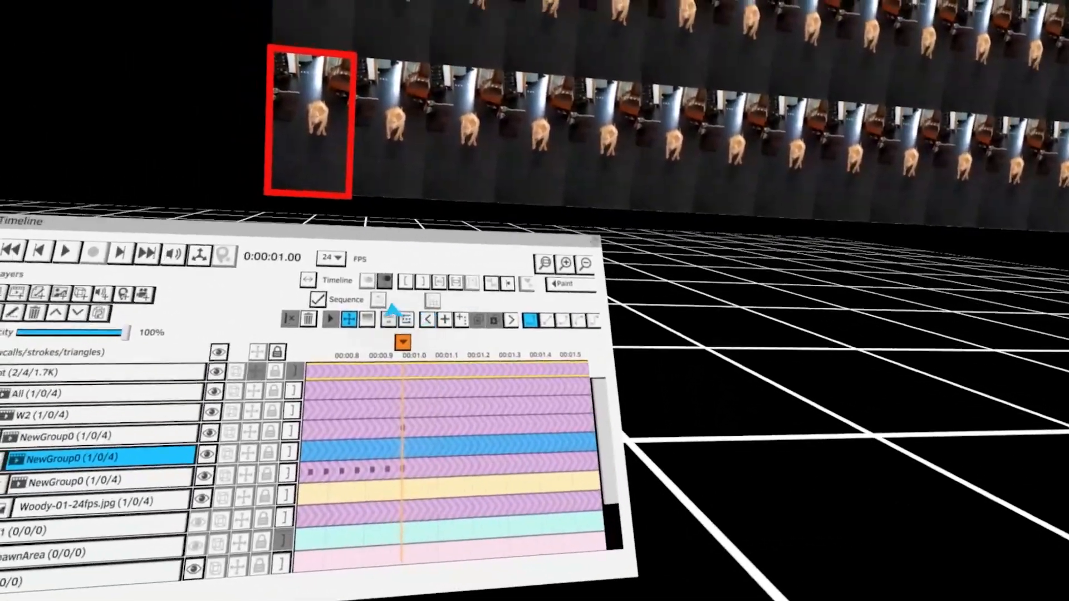
pyautogui.click(364, 185)
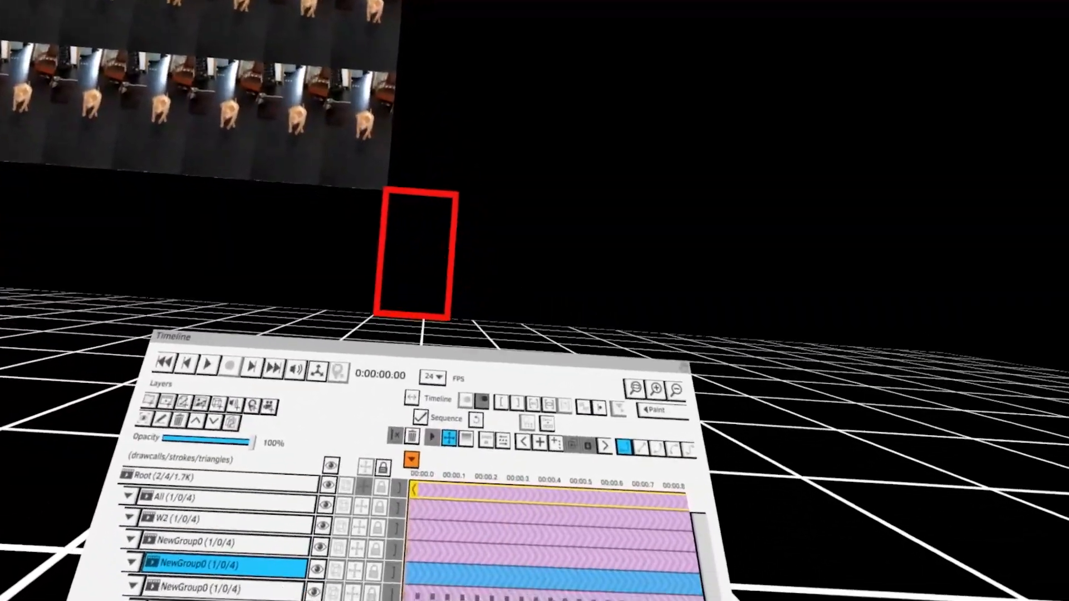
pyautogui.press('space')
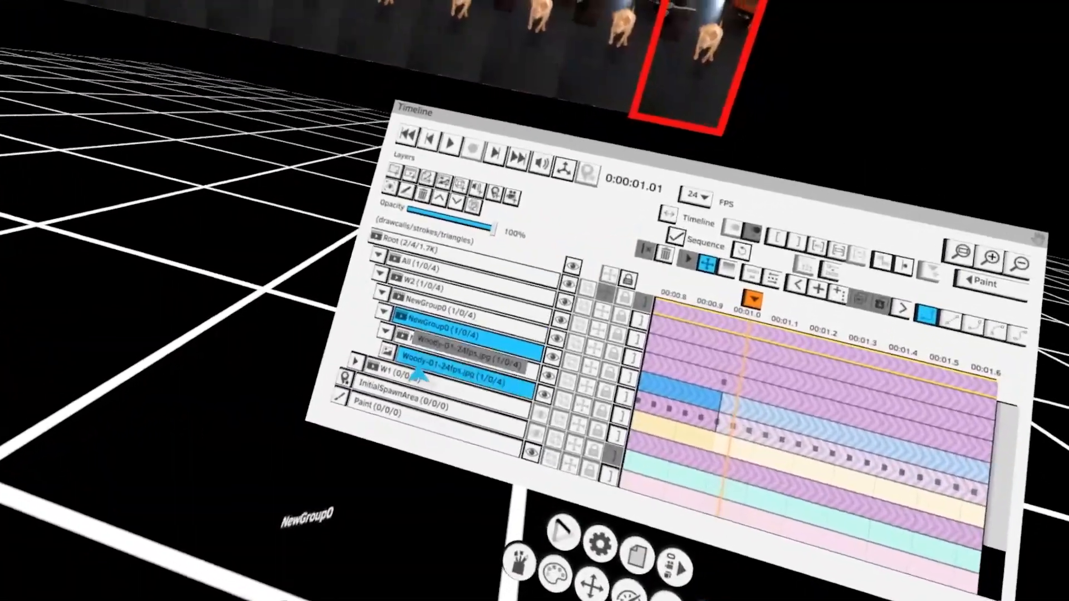
# Copy W2's nested sprite groups into the W1 group and expand W1
pyautogui.click(426, 396)
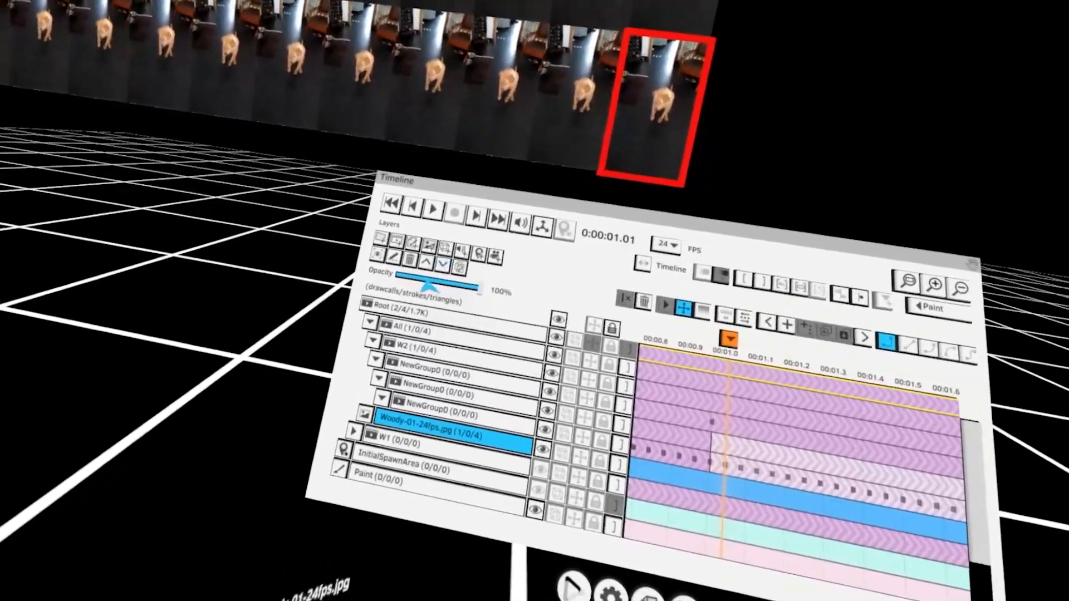
pyautogui.click(358, 167)
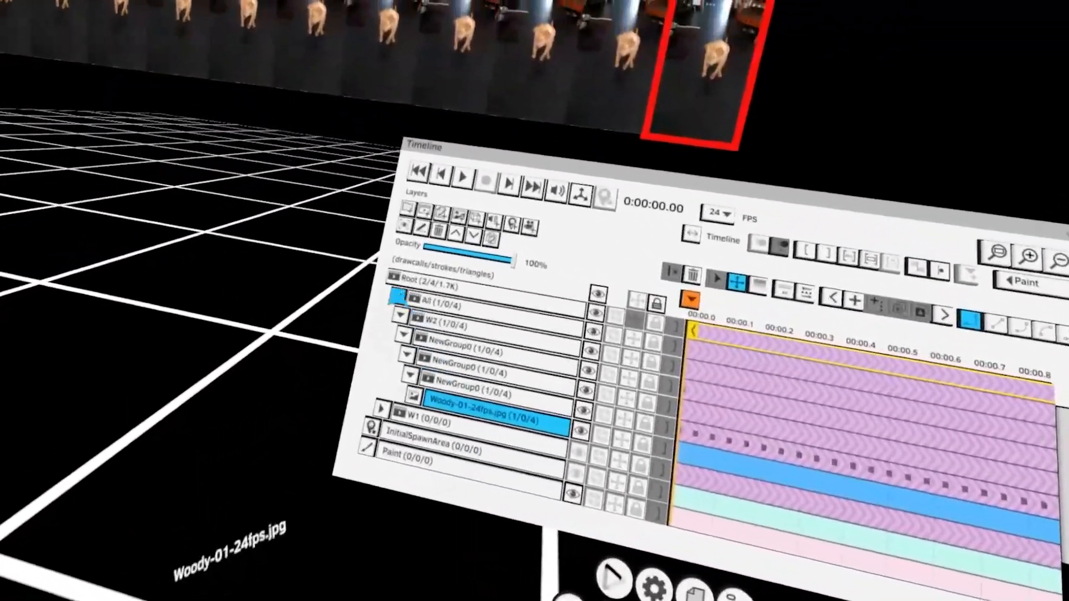
pyautogui.click(367, 254)
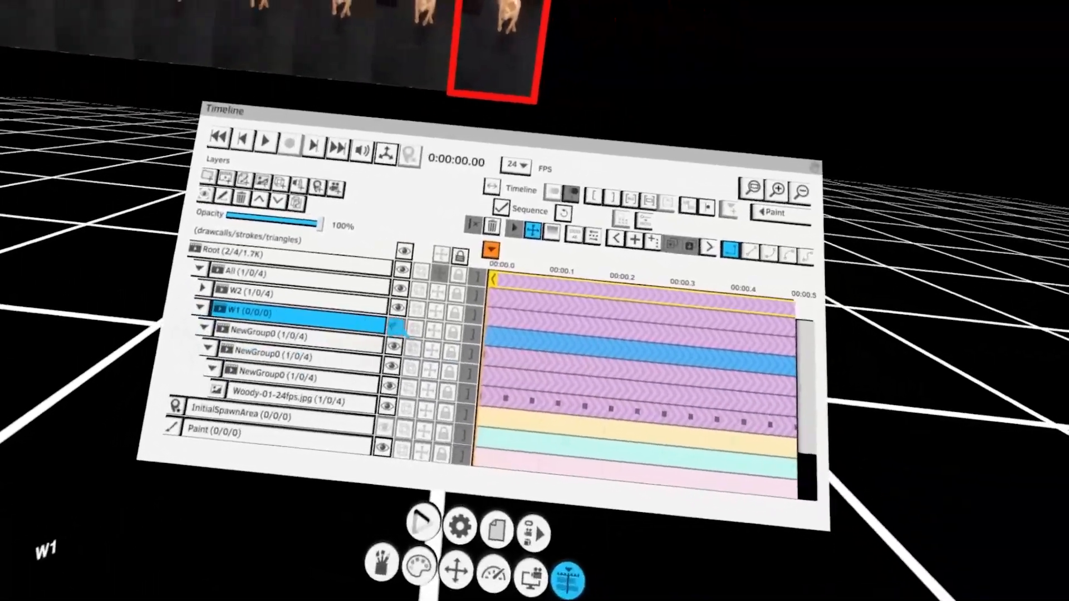
pyautogui.click(396, 326)
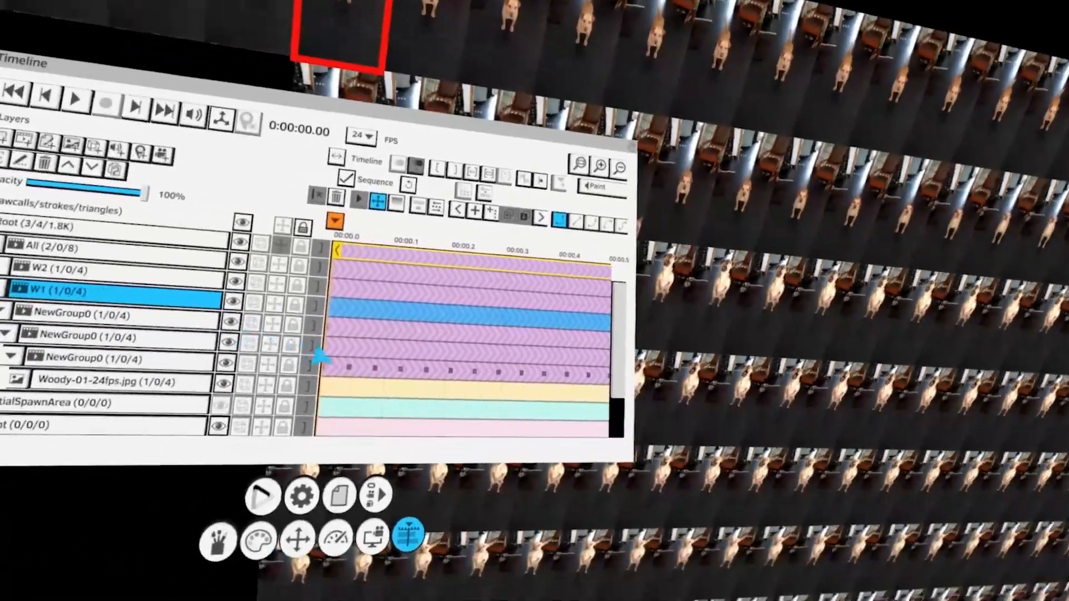
pyautogui.click(452, 329)
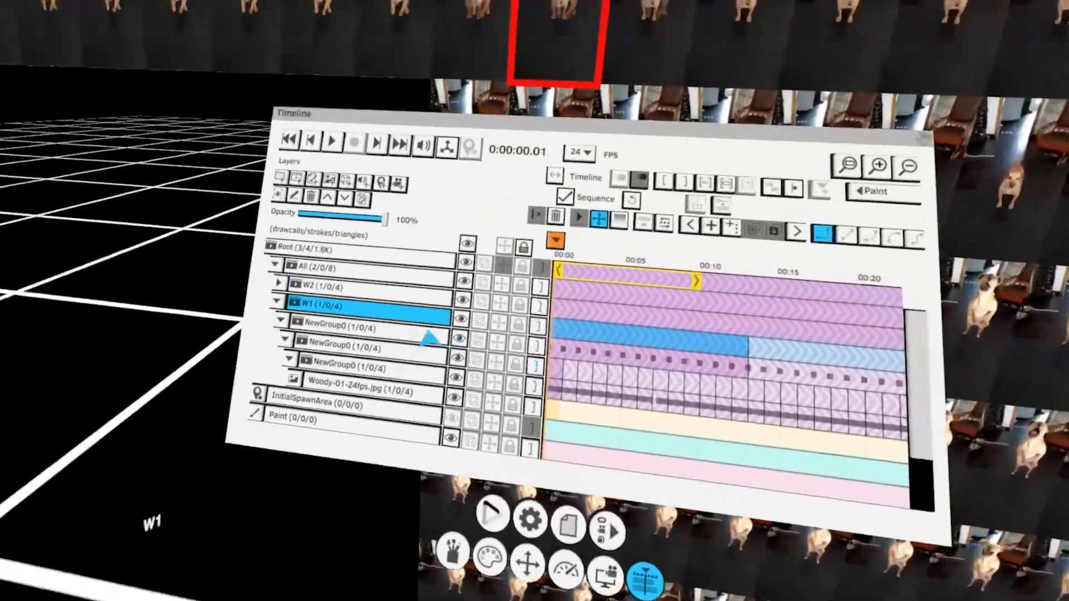
# Select the W2 group and shift its clip along the timeline to start at about 13 seconds, after W1's clip
pyautogui.click(346, 316)
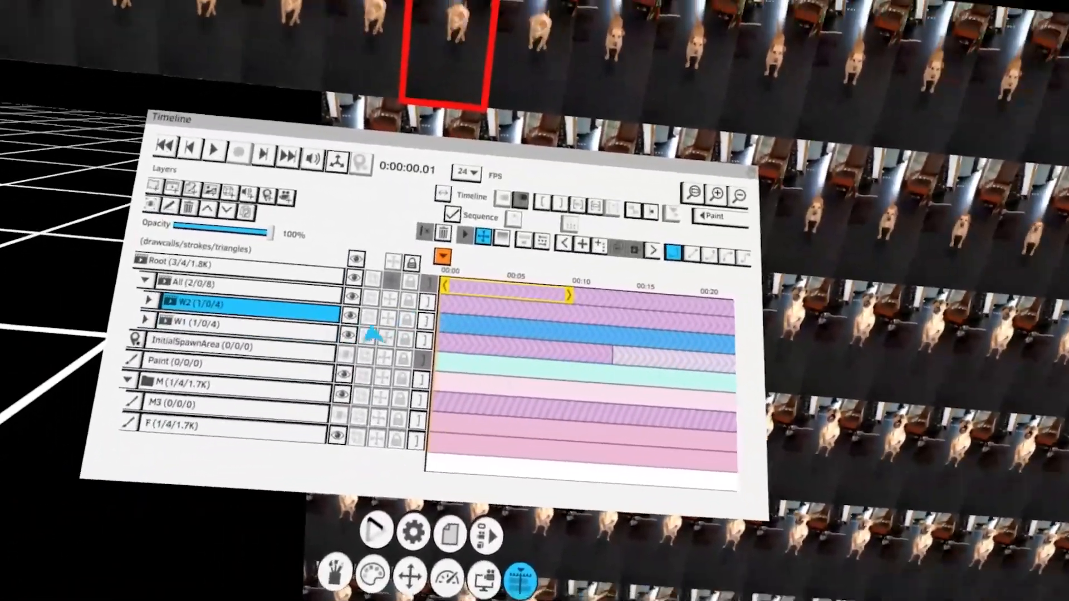
pyautogui.click(422, 318)
pyautogui.press('Right')
pyautogui.press('Right')
pyautogui.press('Right')
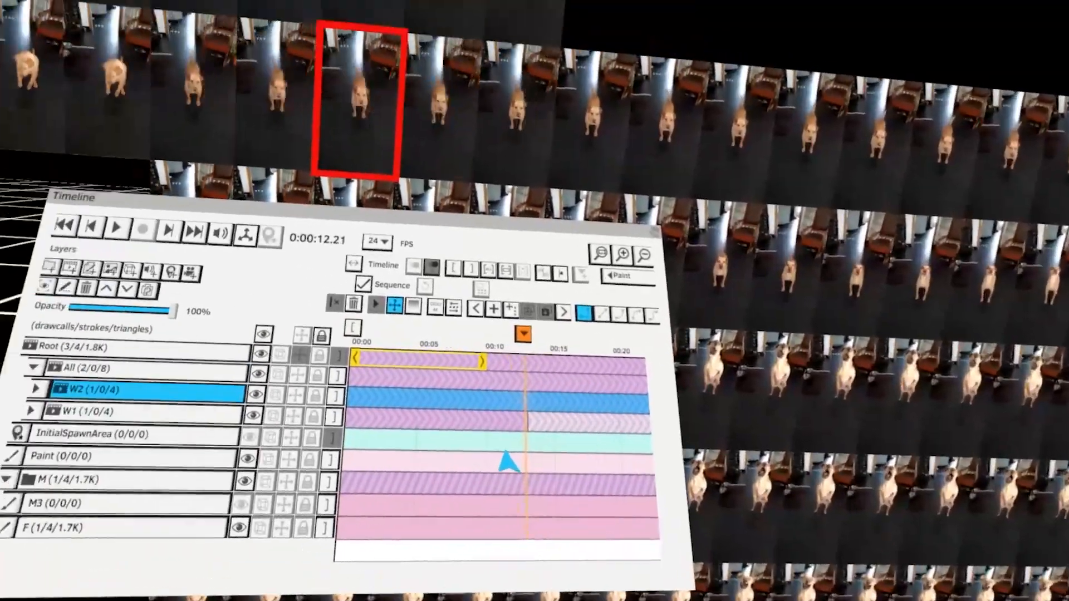
pyautogui.press('Right')
pyautogui.press('Right')
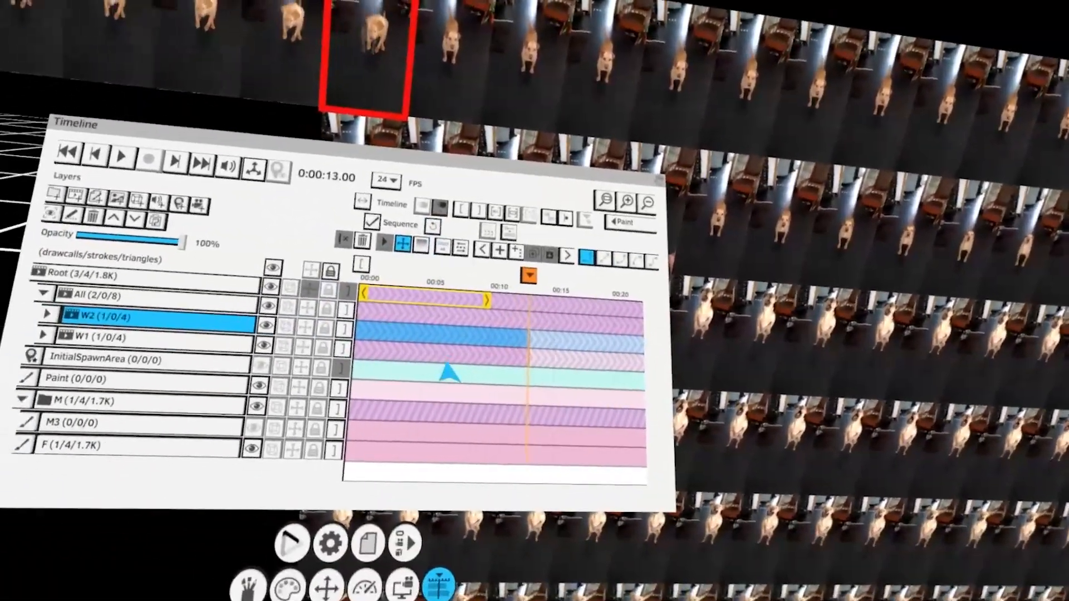
pyautogui.click(346, 329)
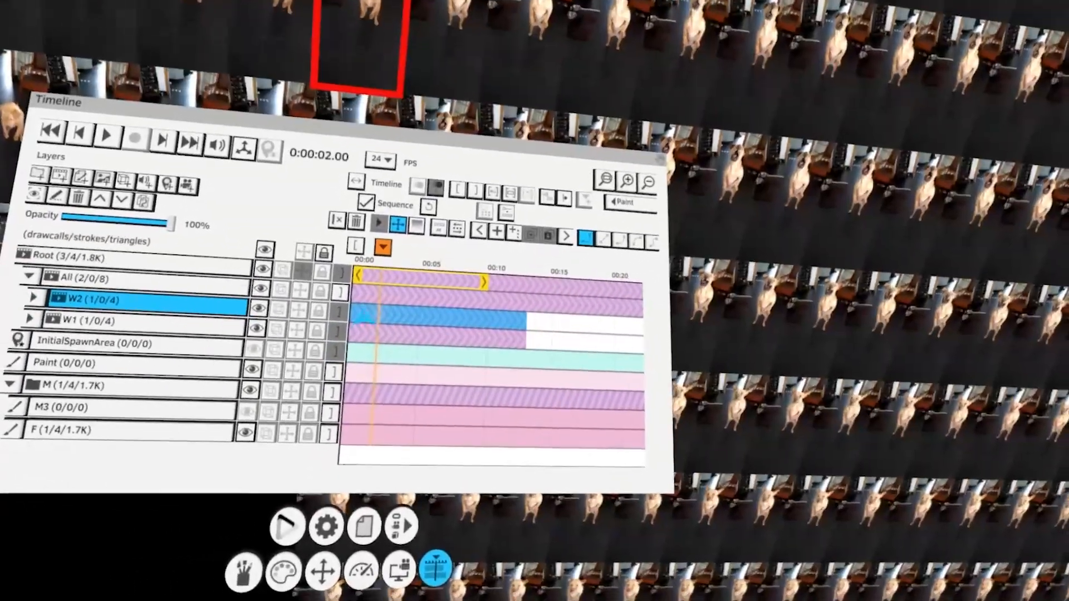
pyautogui.moveTo(368, 305); pyautogui.dragTo(437, 304)
# Zoom into the timeline and align the start of W2's clip exactly with the end of W1's clip
pyautogui.scroll(3, 415, 293)
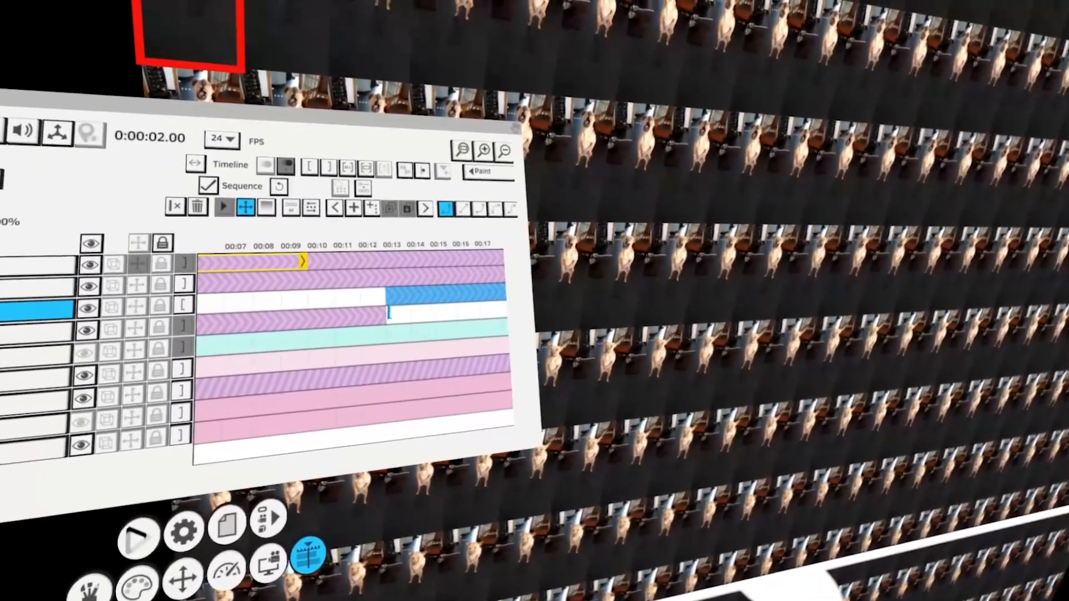
pyautogui.scroll(5, 403, 321)
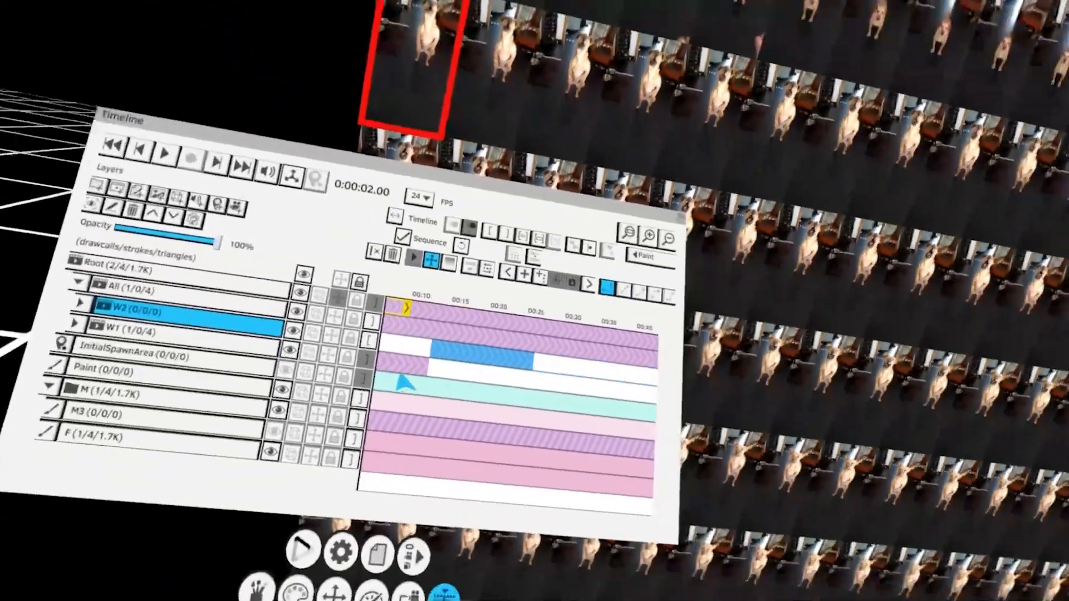
pyautogui.scroll(-3, 404, 383)
pyautogui.scroll(5, 410, 356)
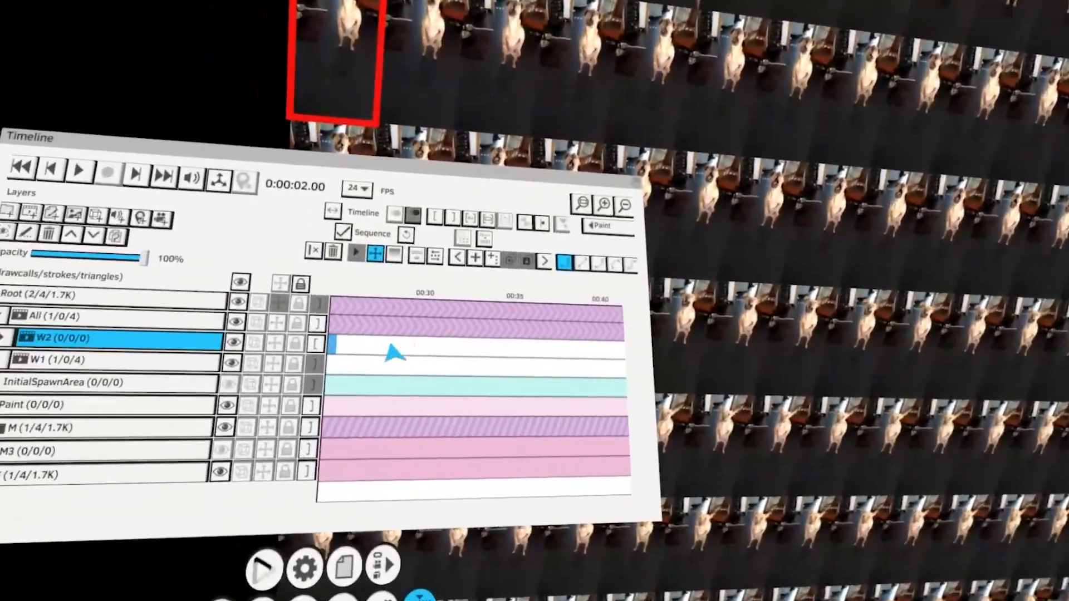
pyautogui.scroll(6, 384, 349)
pyautogui.click(388, 313)
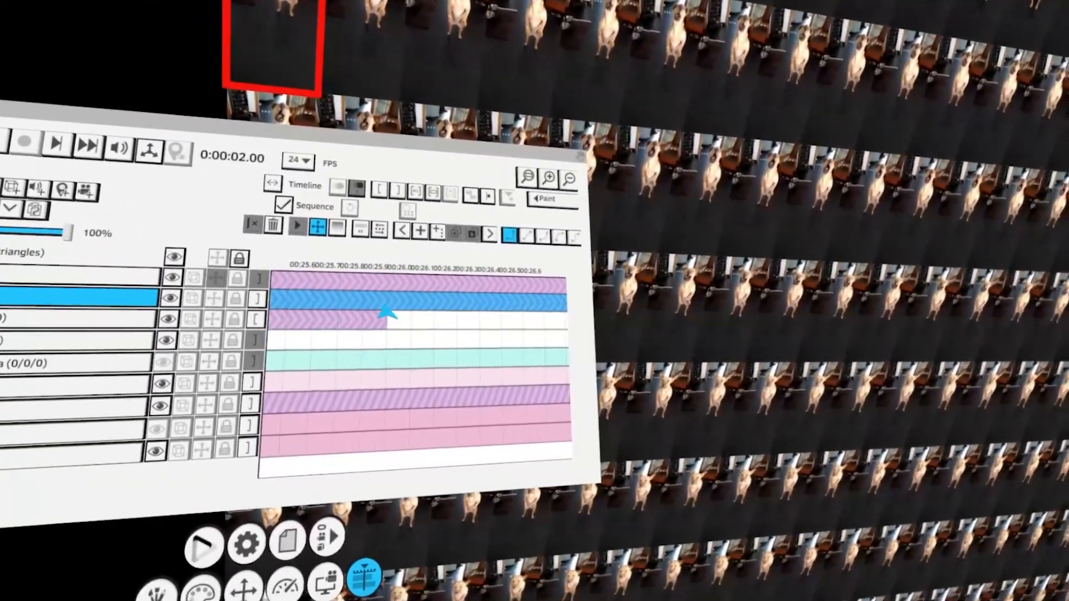
pyautogui.click(385, 318)
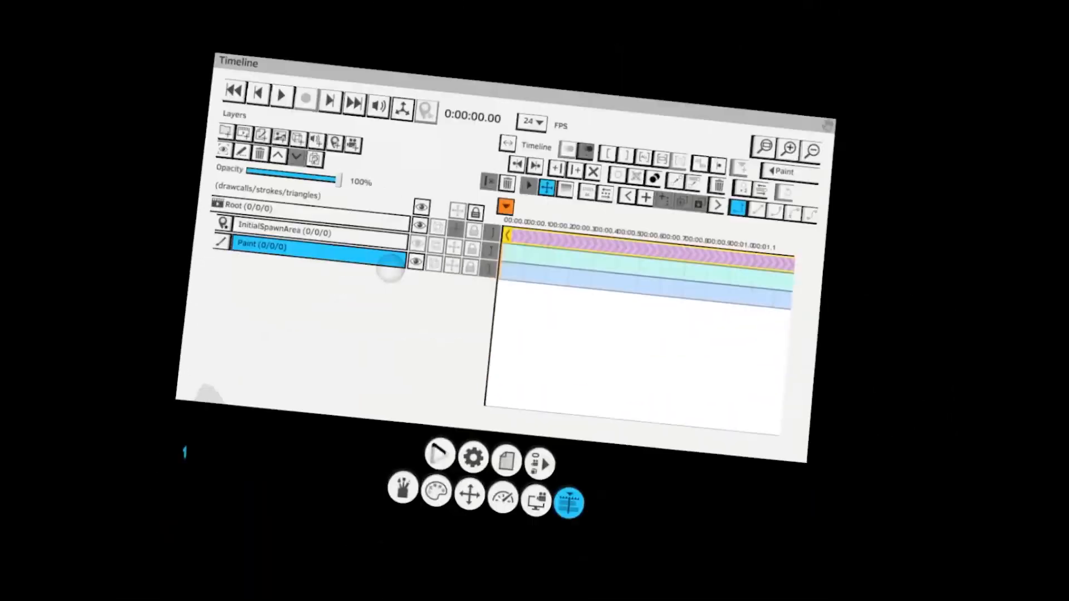
# Paint a short red vertical stroke on the Paint layer in an empty scene
pyautogui.click(390, 490)
pyautogui.click(387, 312)
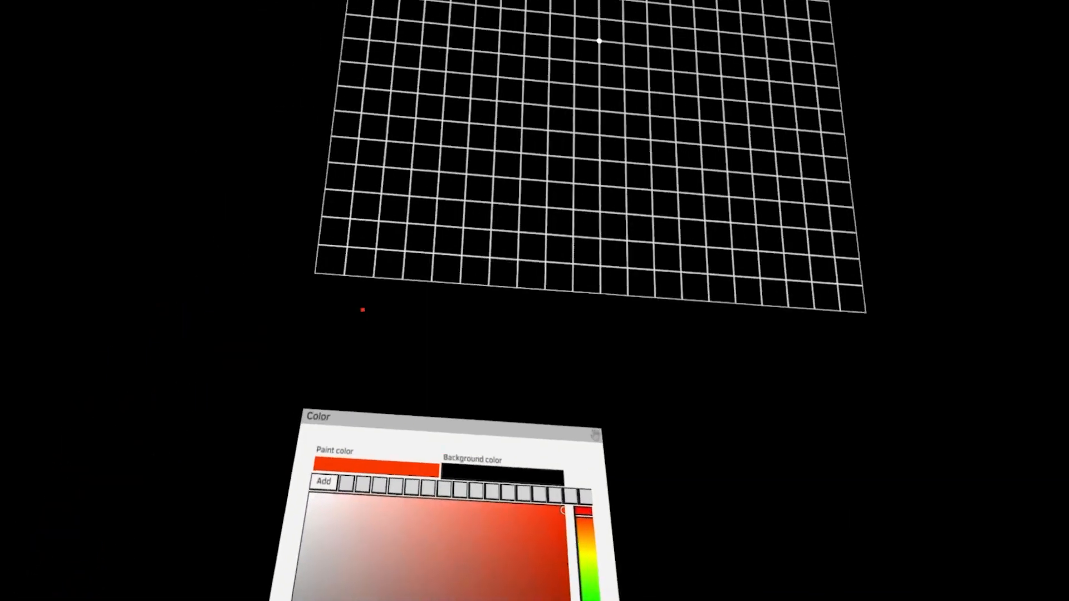
pyautogui.moveTo(411, 221); pyautogui.dragTo(396, 322)
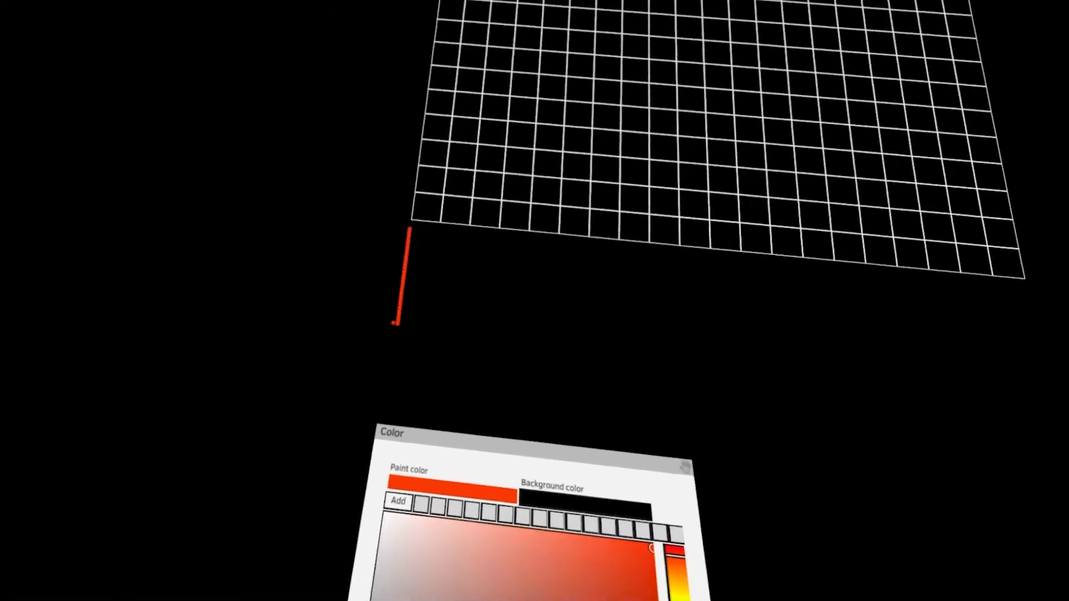
pyautogui.click(382, 306)
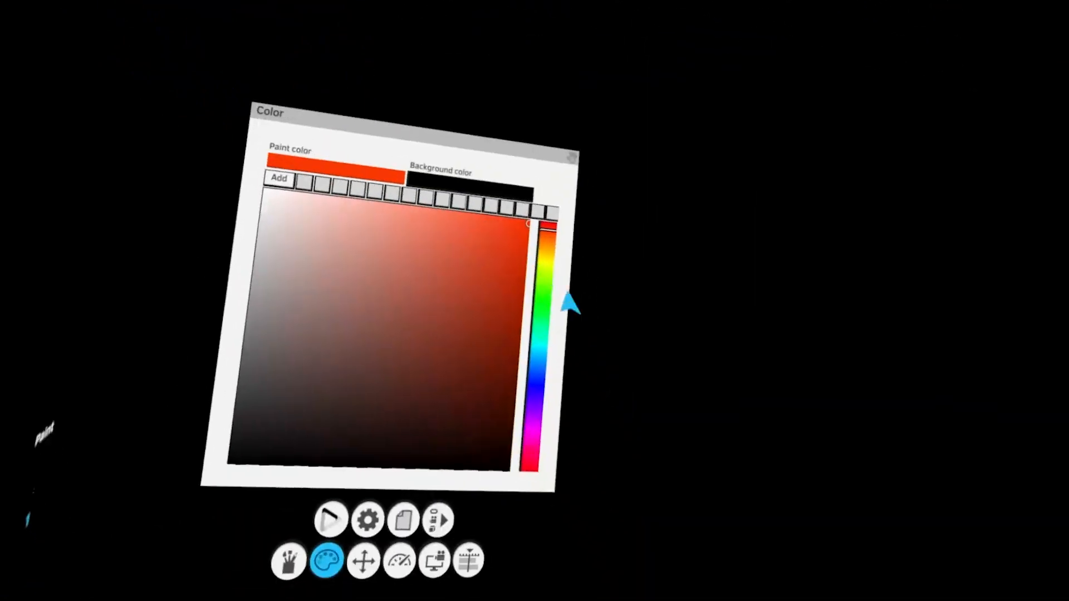
# Open the project in the '04 - HTIV\01 - Start' folder, discarding the unsaved changes
pyautogui.click(479, 471)
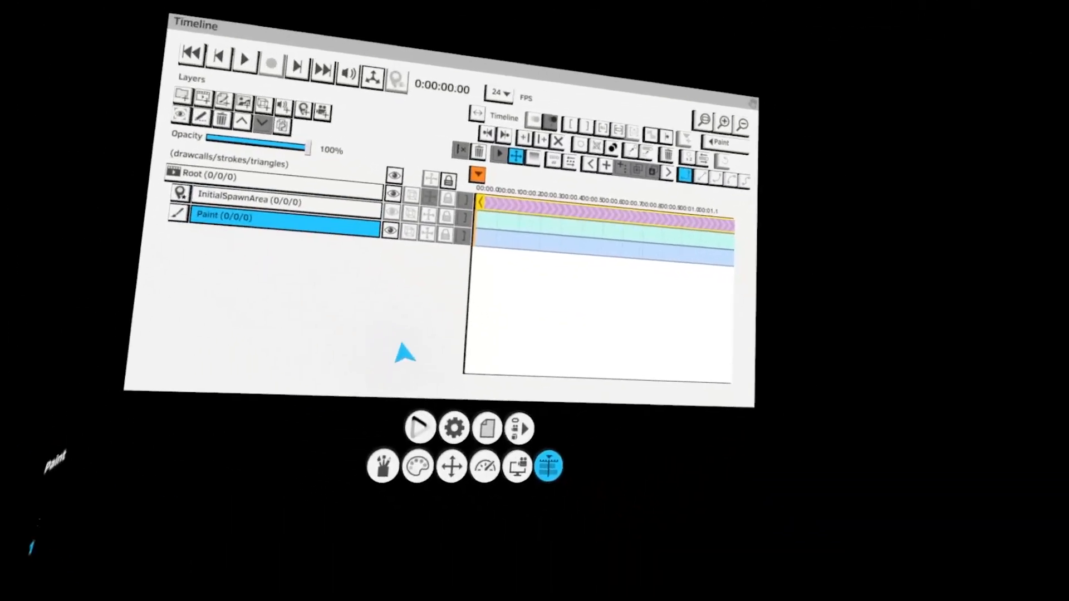
pyautogui.click(487, 427)
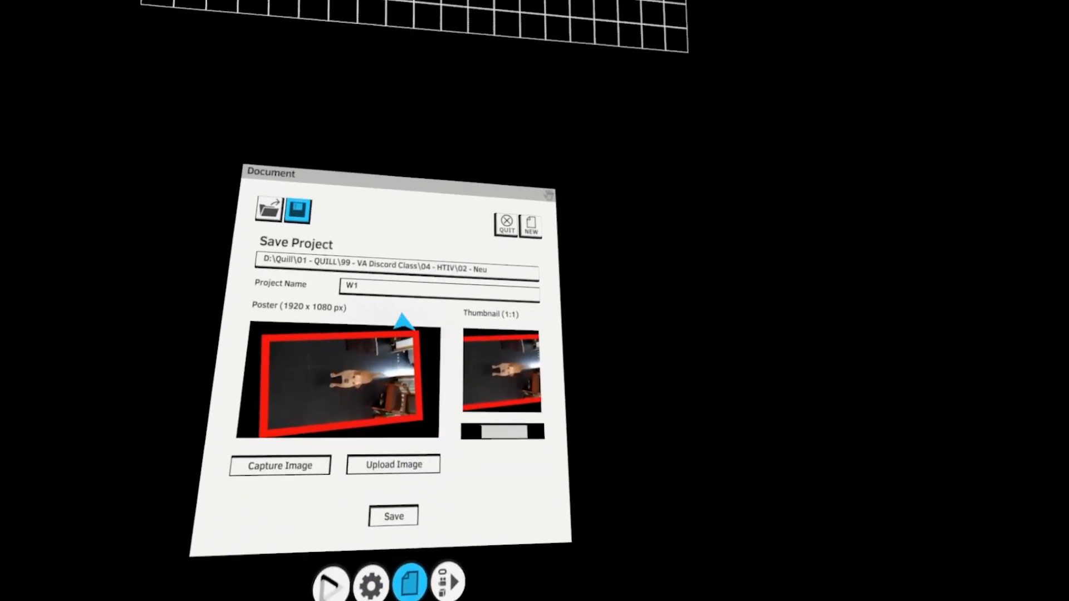
pyautogui.click(373, 273)
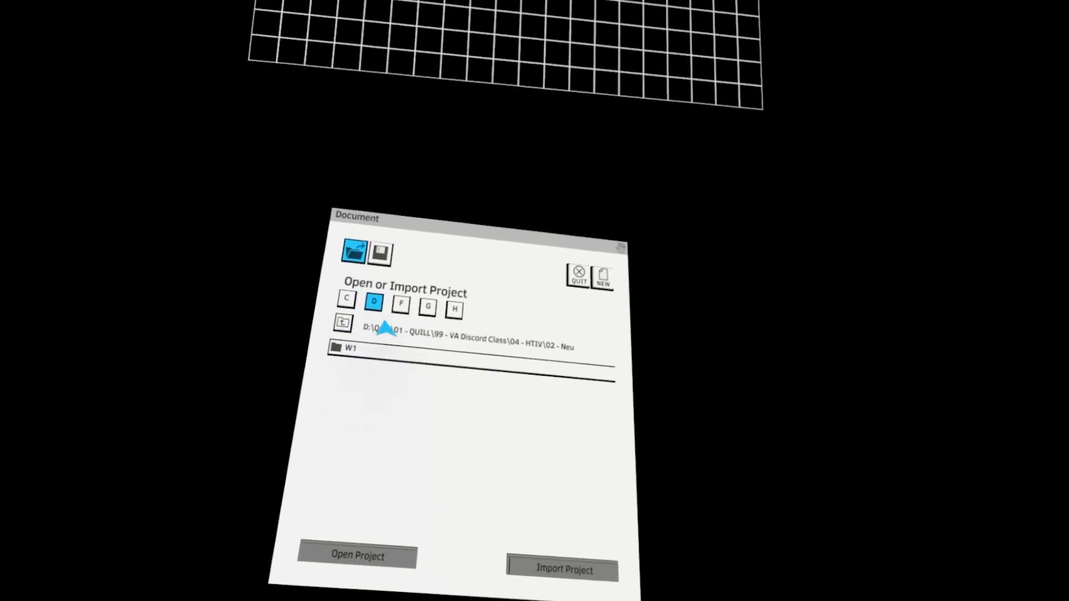
pyautogui.click(362, 327)
pyautogui.click(382, 353)
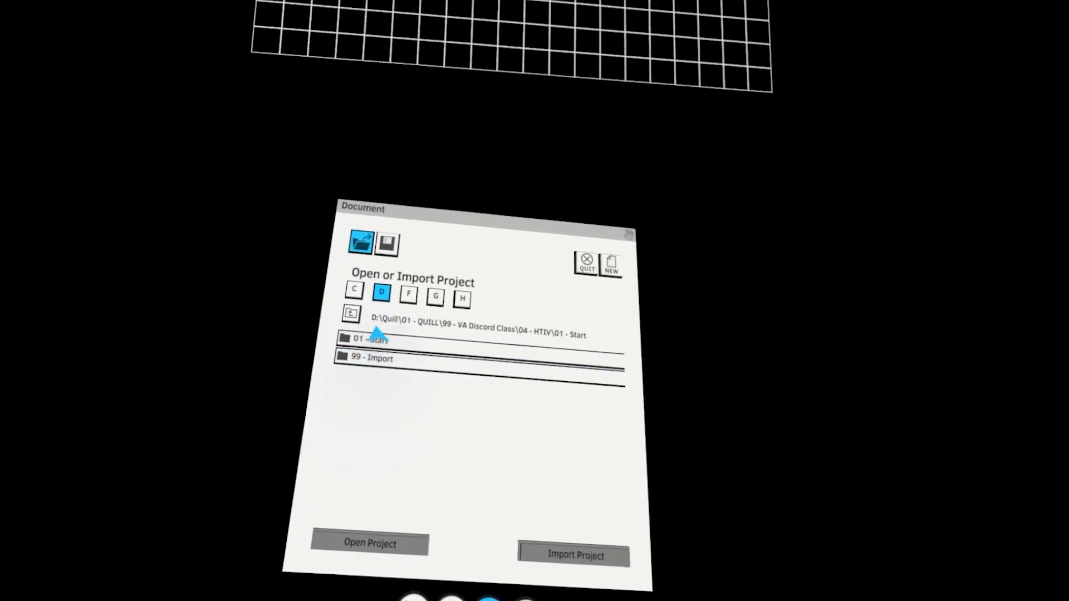
pyautogui.click(375, 338)
pyautogui.click(374, 461)
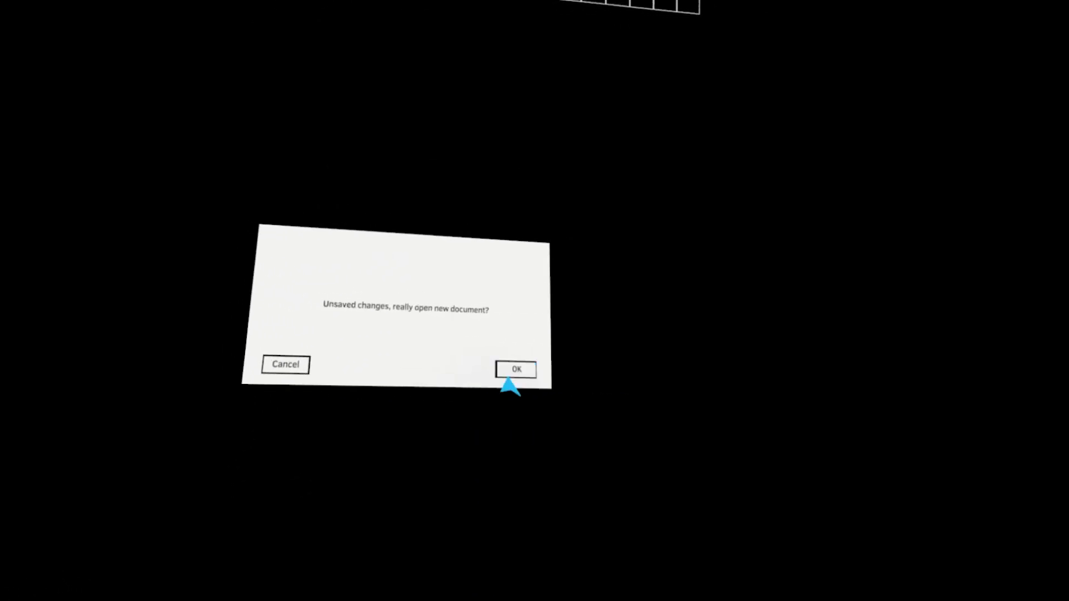
pyautogui.click(484, 410)
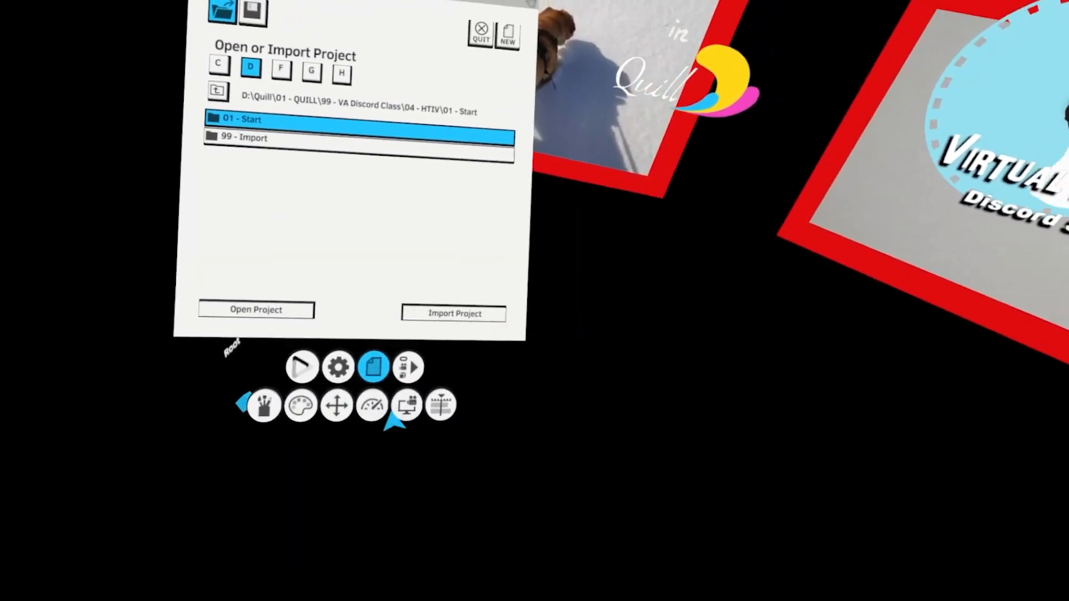
# Open the timeline, select the HTIV folder and move the playhead to 1 minute
pyautogui.click(441, 405)
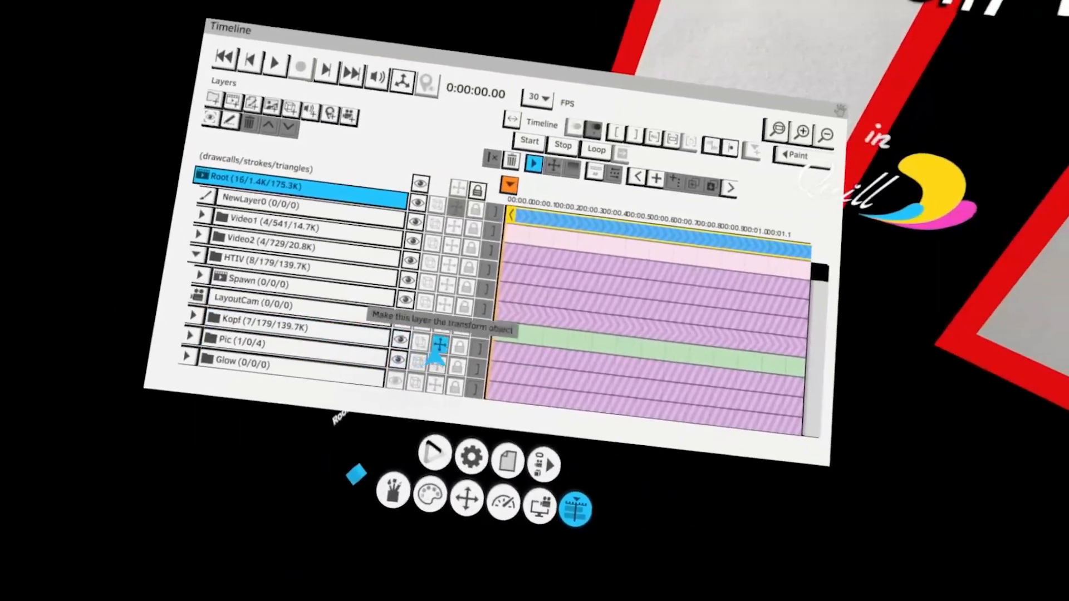
pyautogui.click(437, 348)
pyautogui.moveTo(557, 357); pyautogui.dragTo(411, 376)
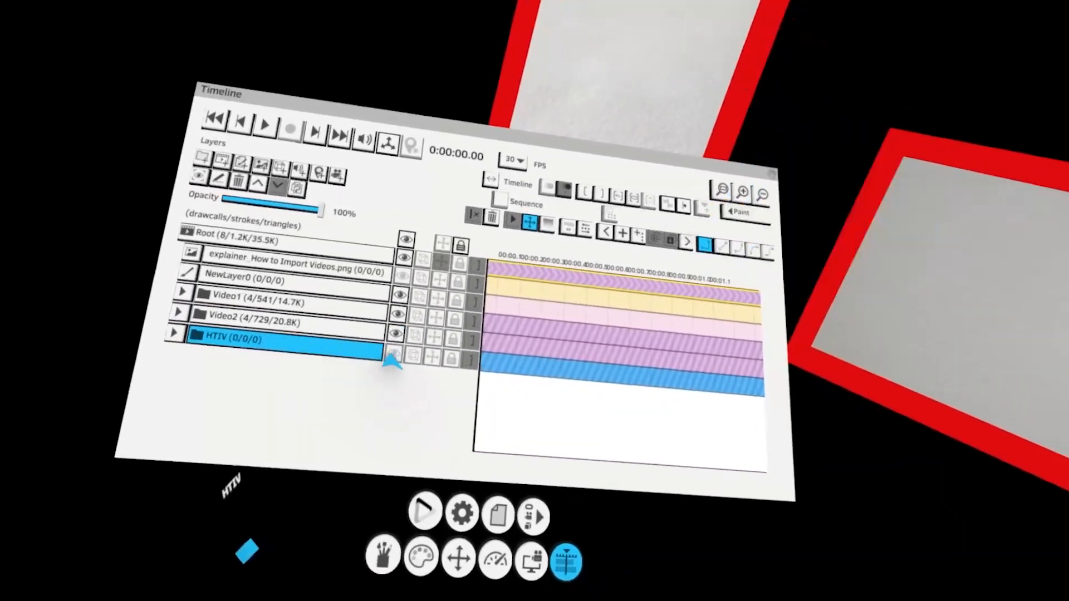
pyautogui.scroll(-10, 358, 353)
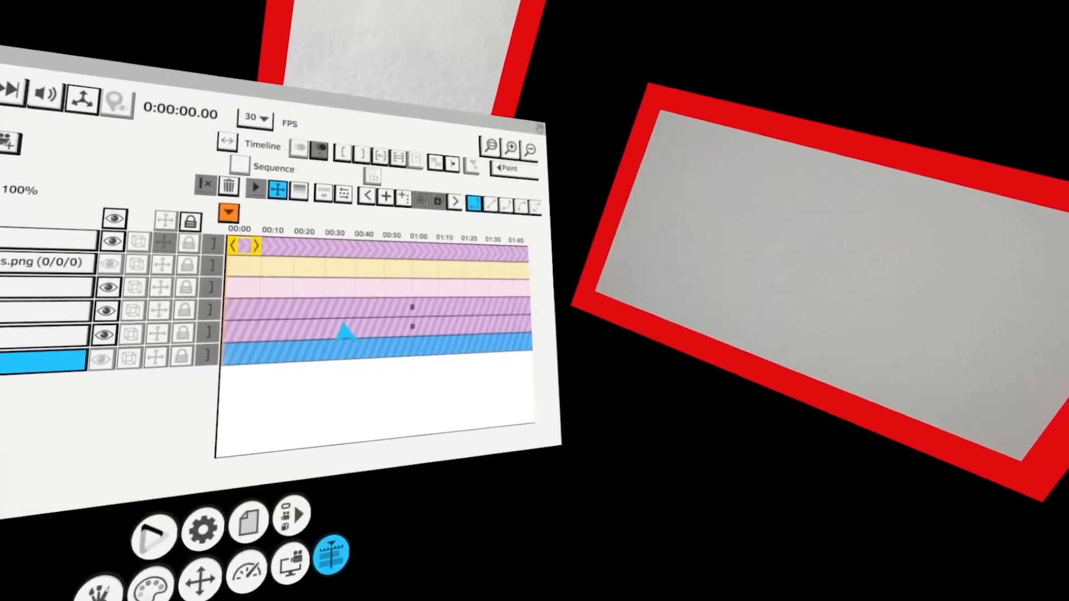
pyautogui.click(416, 310)
pyautogui.click(412, 308)
pyautogui.click(372, 177)
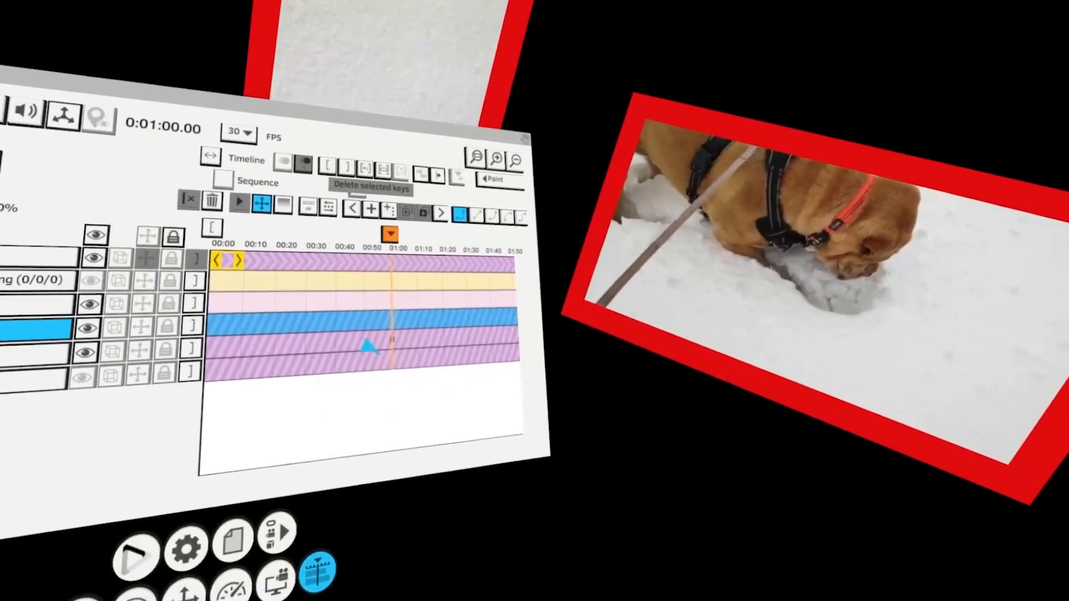
# Select the Video2 folder and hide it
pyautogui.click(376, 340)
pyautogui.click(383, 352)
pyautogui.click(365, 233)
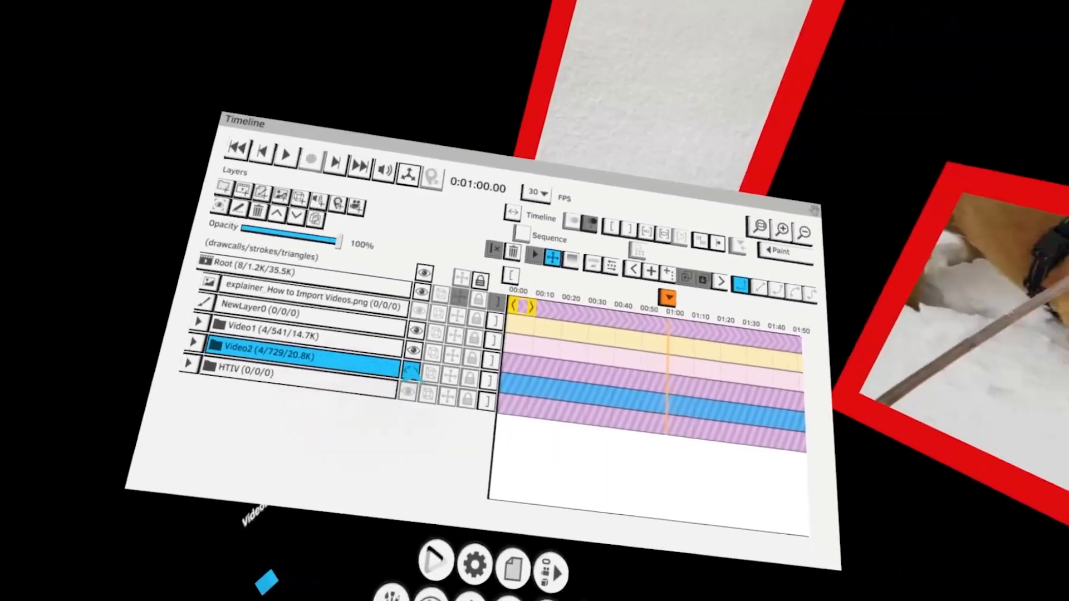
pyautogui.click(511, 373)
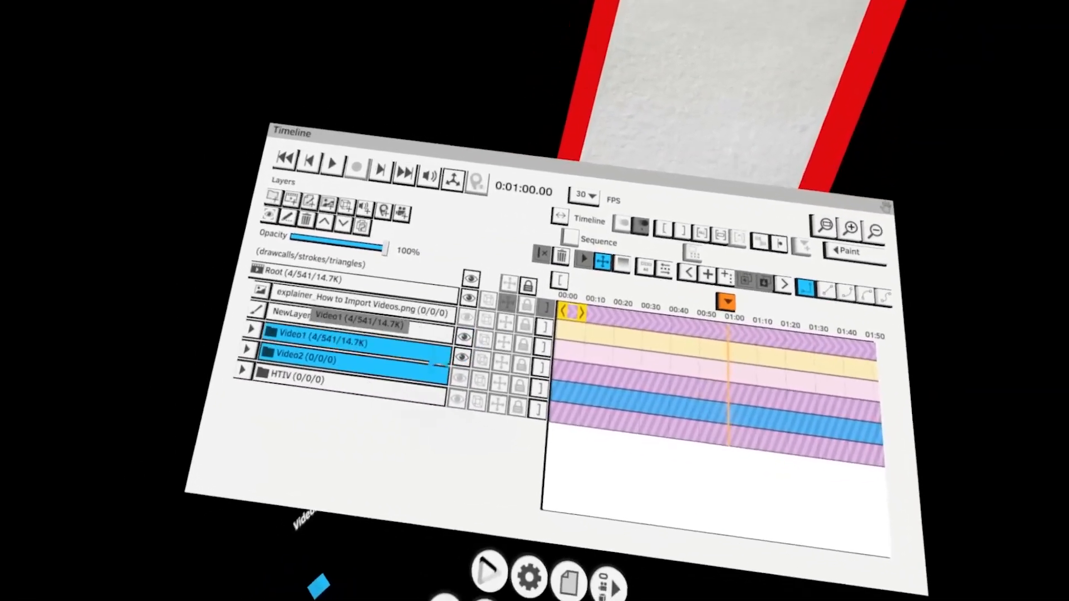
# Select the Video1 folder and make it the transform object
pyautogui.click(337, 336)
pyautogui.click(354, 448)
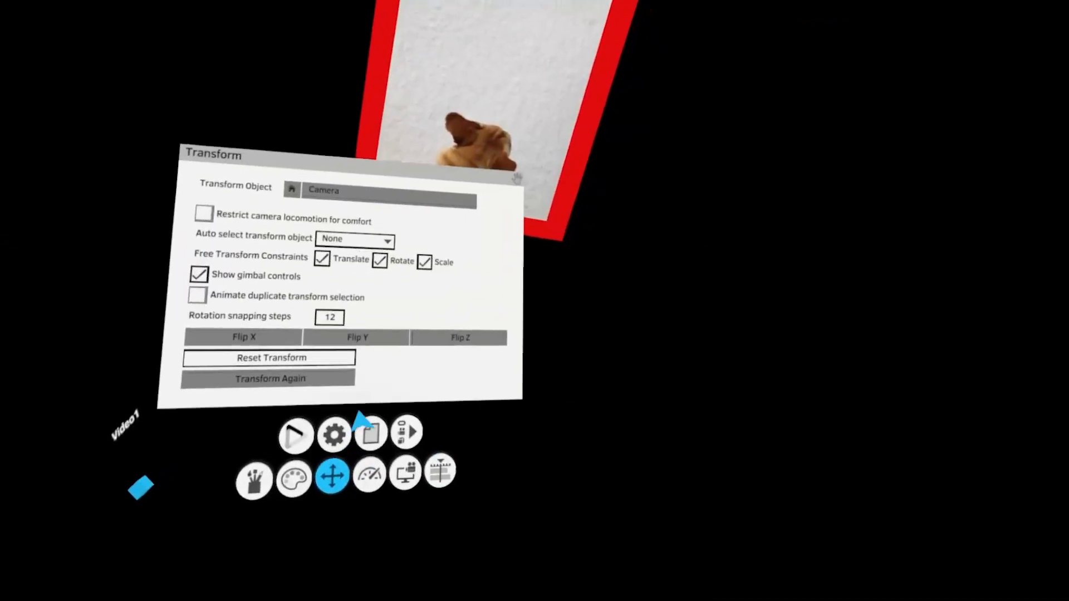
pyautogui.click(440, 470)
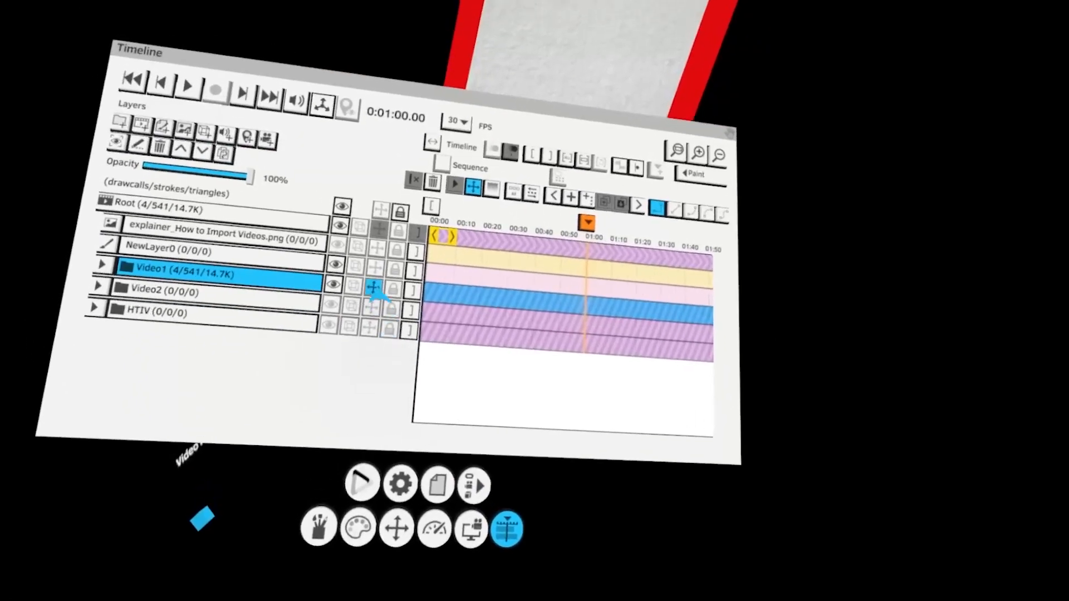
pyautogui.click(374, 288)
pyautogui.click(387, 418)
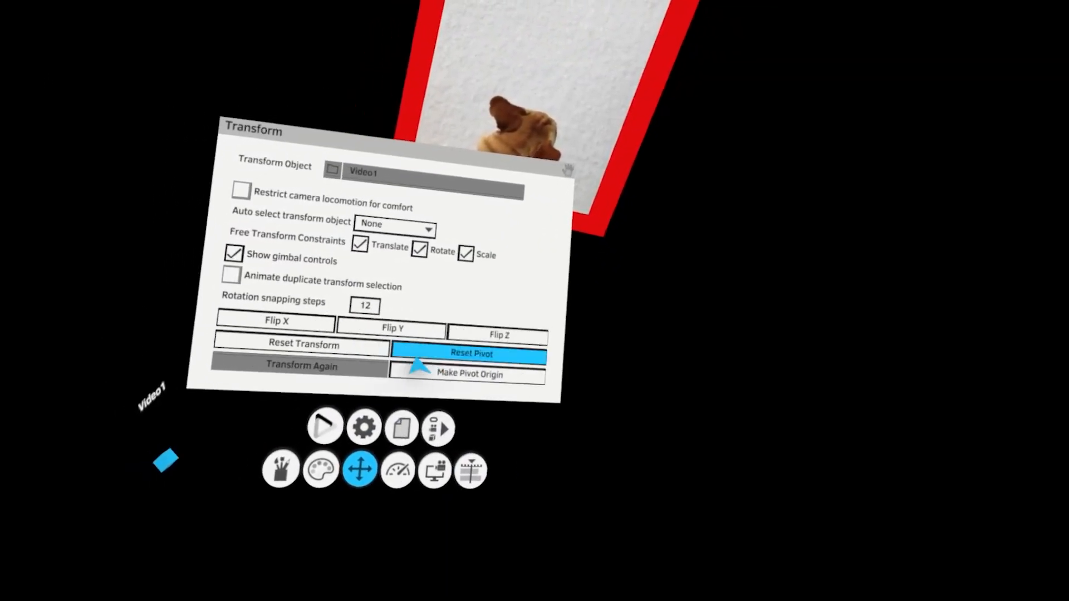
pyautogui.click(397, 433)
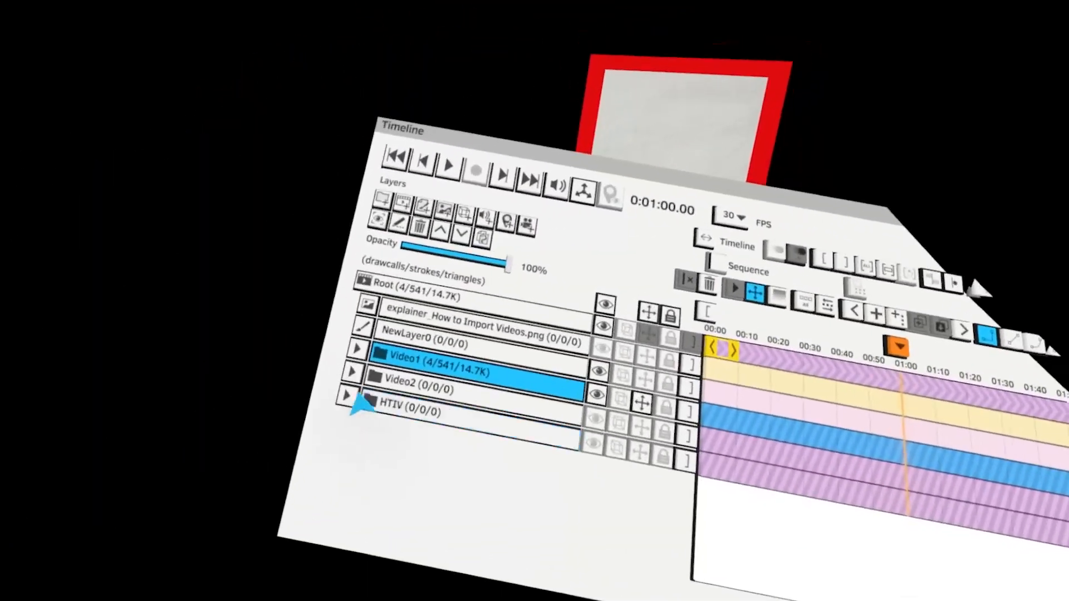
# Align the frame outline grid's corner with the top-left frame of the Video1 sprite sheet
pyautogui.click(360, 368)
pyautogui.scroll(-2, 402, 362)
pyautogui.click(472, 373)
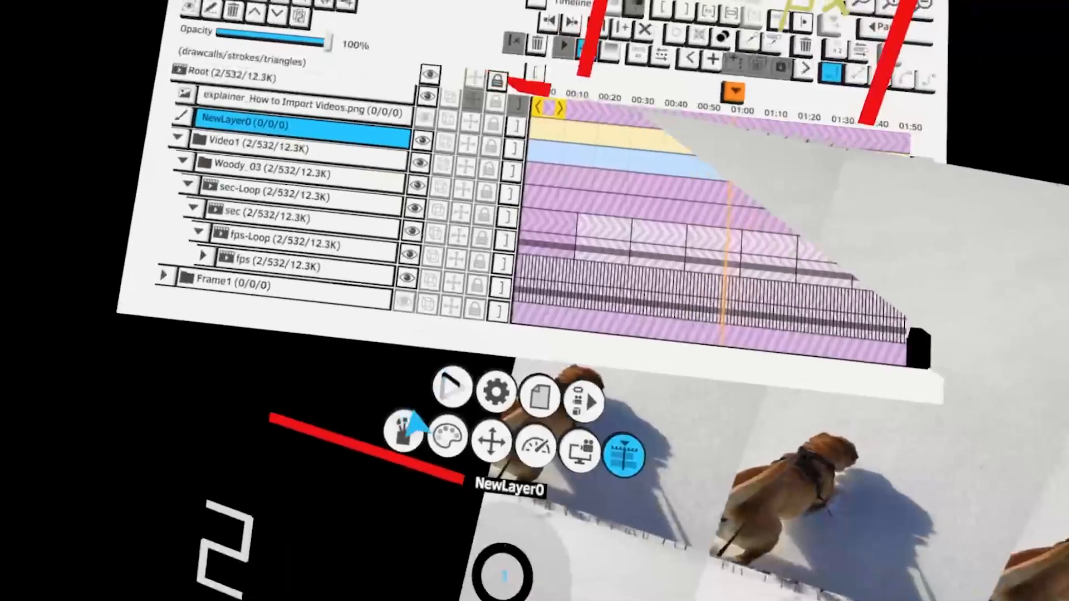
pyautogui.click(408, 430)
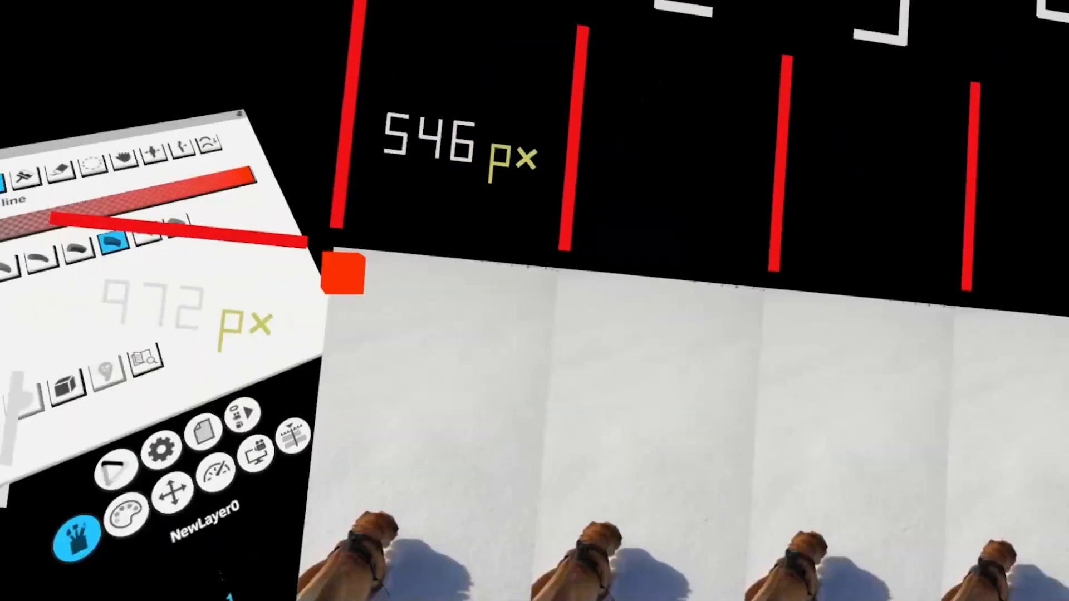
pyautogui.moveTo(373, 254)
pyautogui.mouseDown()
pyautogui.moveTo(385, 264)
pyautogui.moveTo(411, 254)
pyautogui.mouseUp()
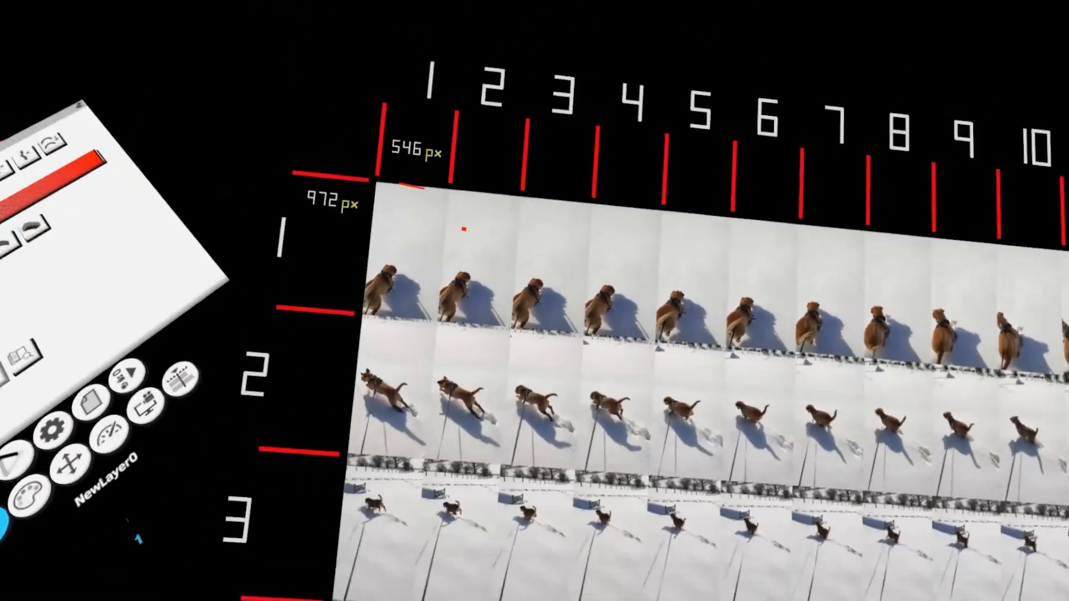
pyautogui.click(653, 561)
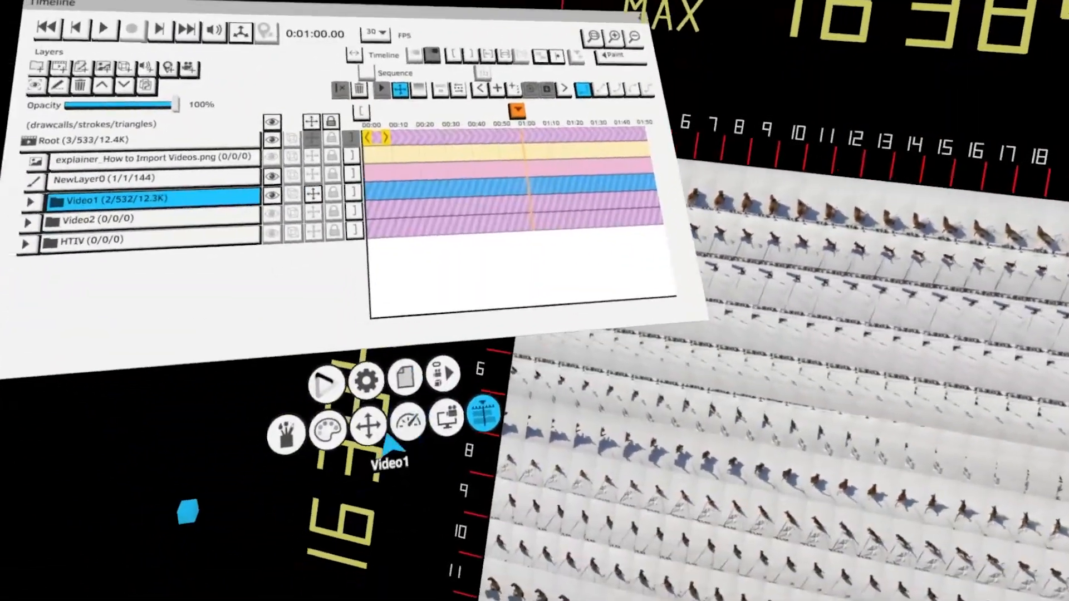
# Turn off Show gimbal controls in the Transform panel and add a new group above NewLayer0
pyautogui.click(372, 417)
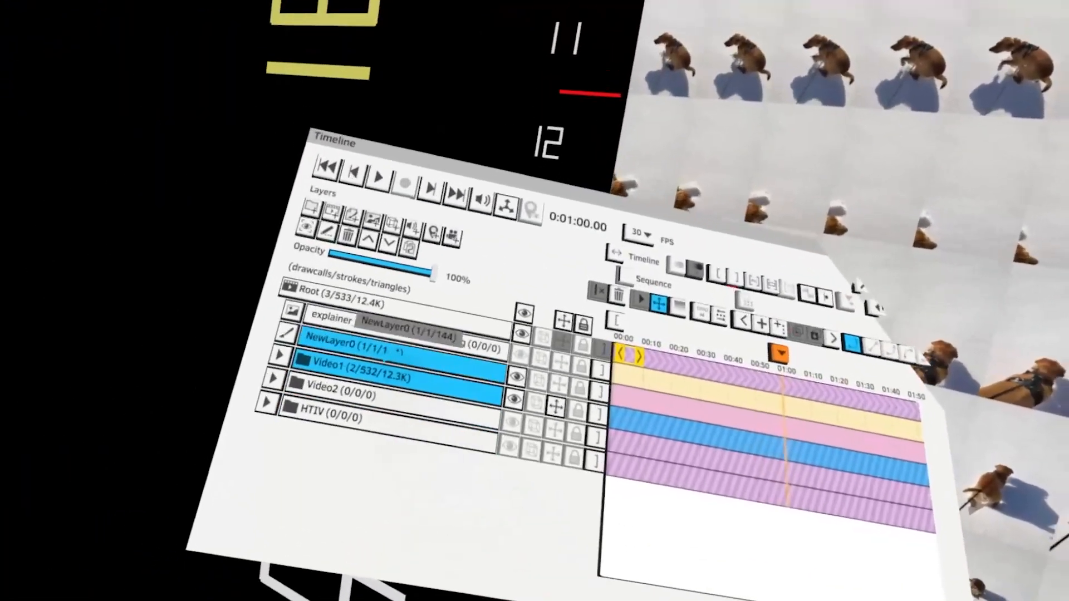
pyautogui.click(392, 352)
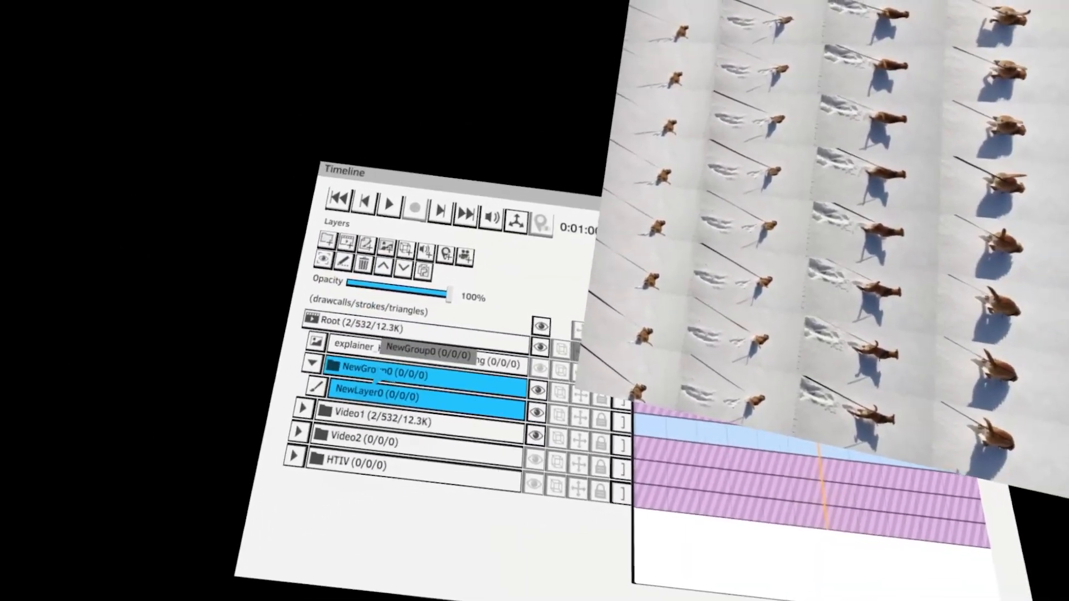
pyautogui.click(390, 374)
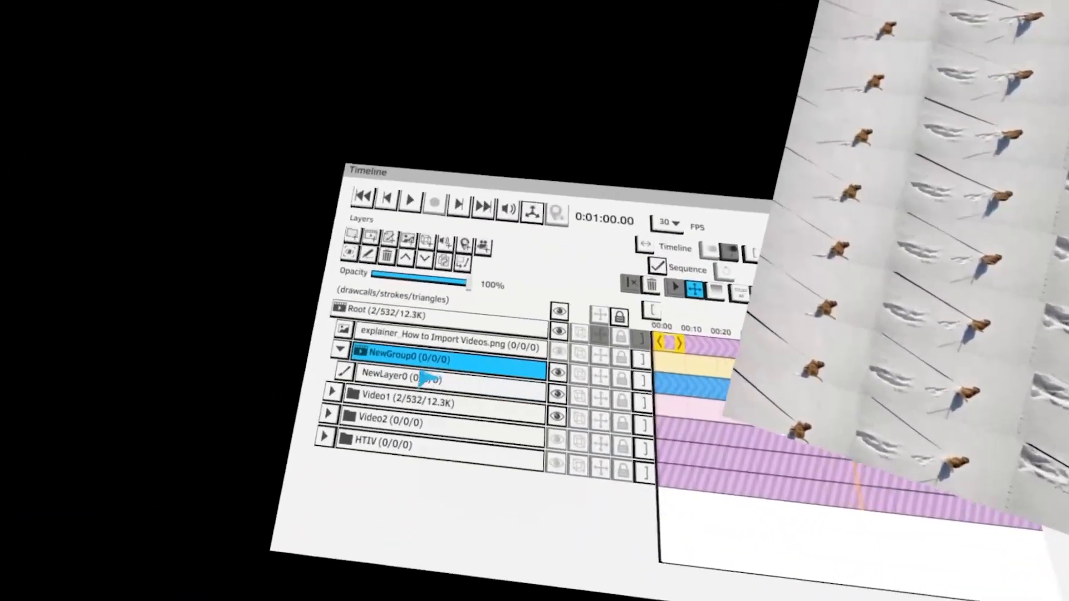
# Add a transform keyframe to NewGroup0 on the timeline
pyautogui.click(425, 376)
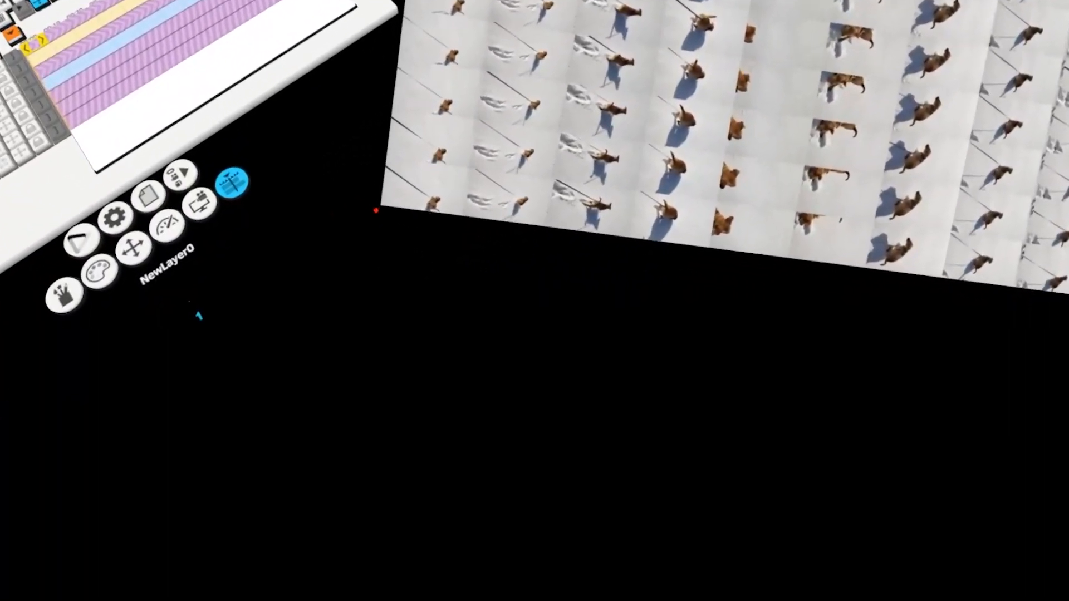
pyautogui.moveTo(377, 201); pyautogui.dragTo(363, 301)
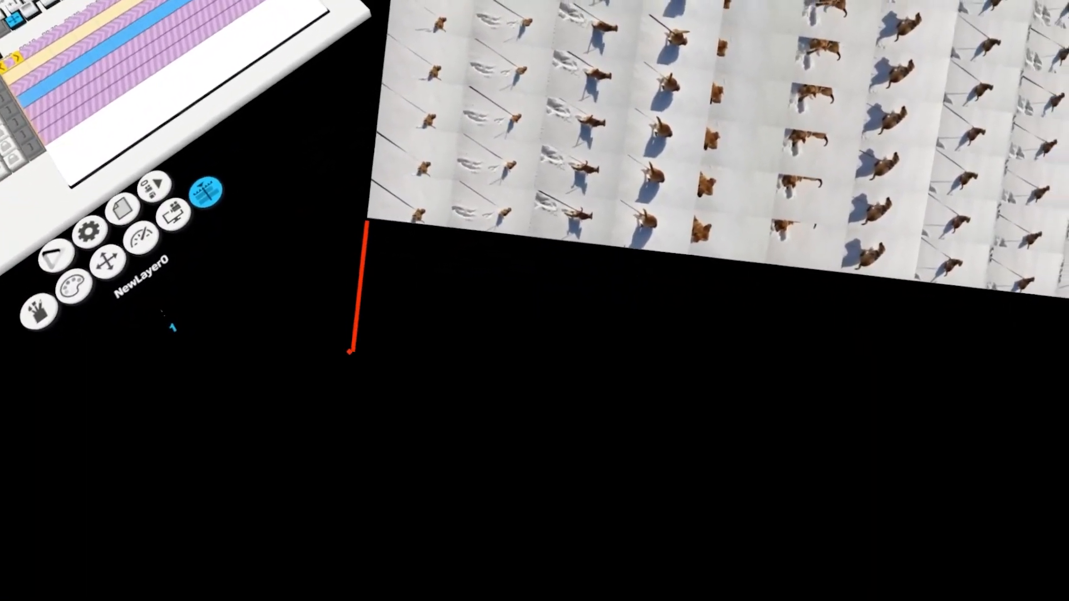
pyautogui.click(368, 262)
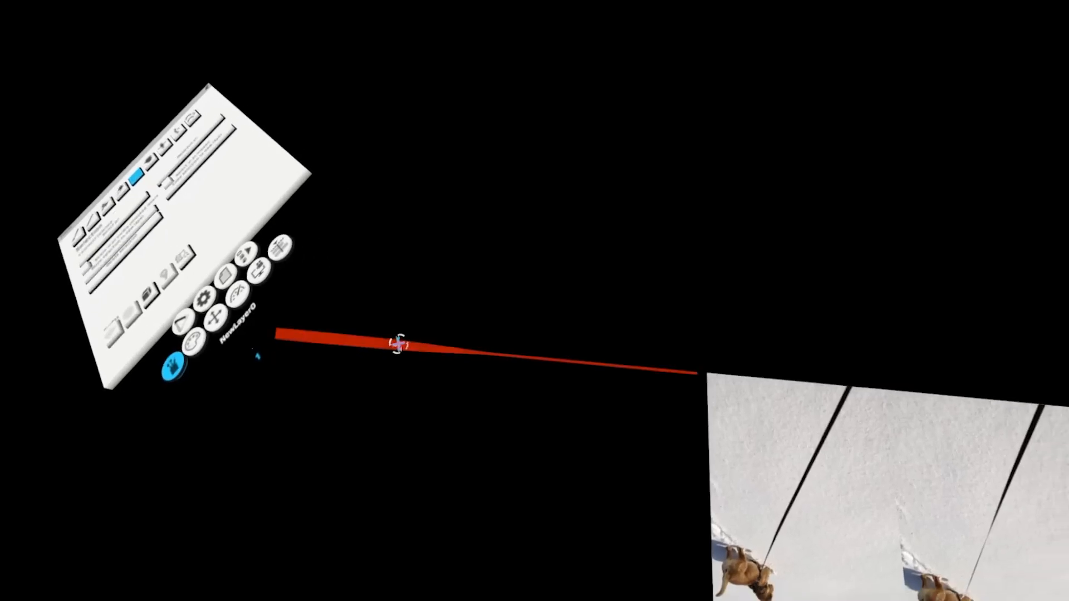
pyautogui.click(399, 344)
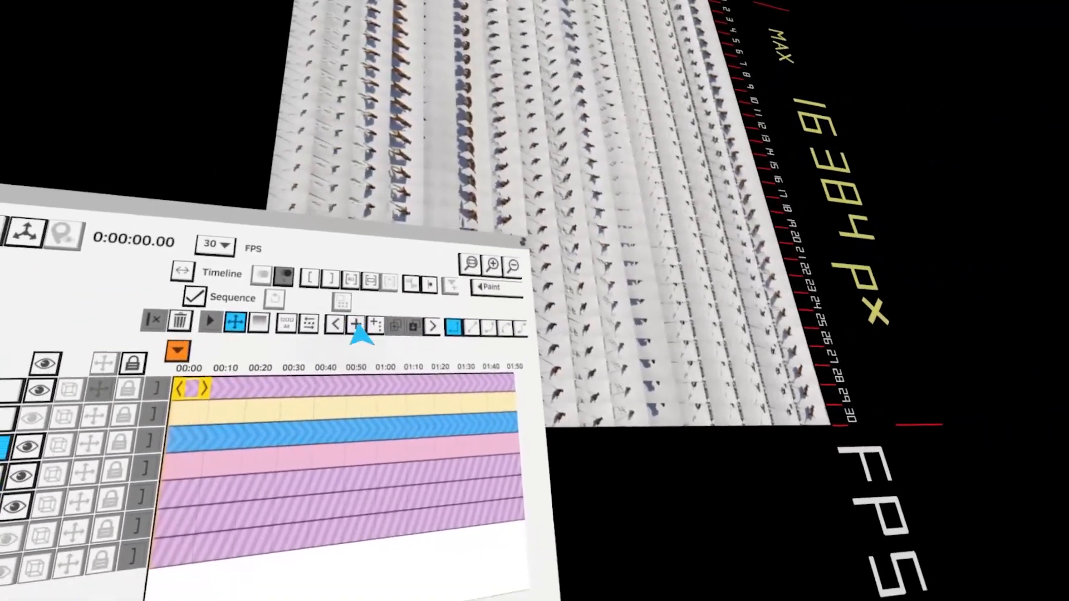
pyautogui.click(360, 326)
pyautogui.scroll(3, 360, 399)
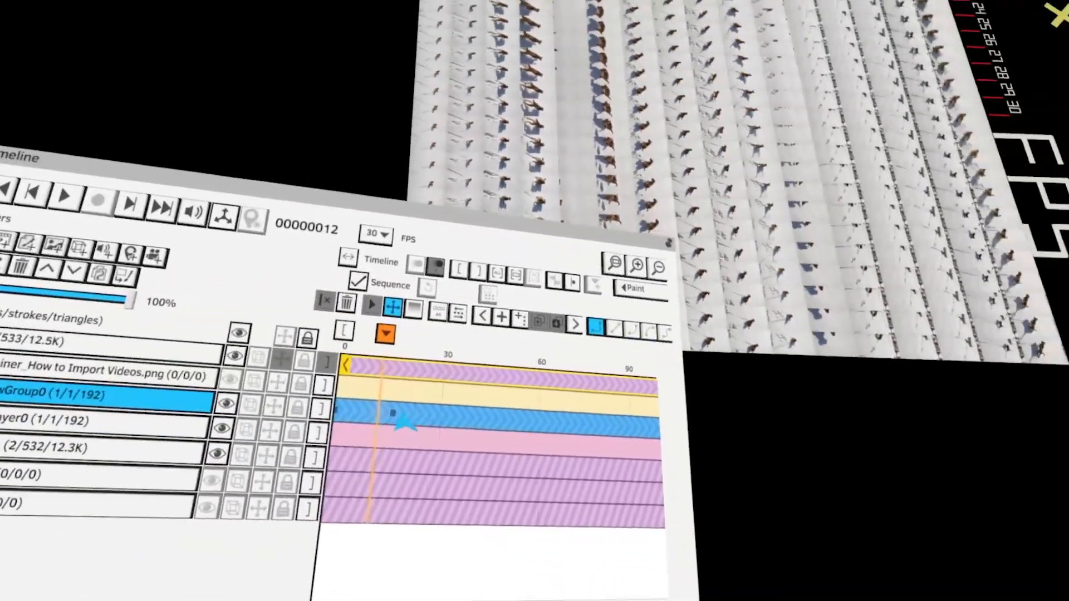
# Return to frame 0 and change the keyframe interpolation mode
pyautogui.click(482, 317)
pyautogui.click(438, 312)
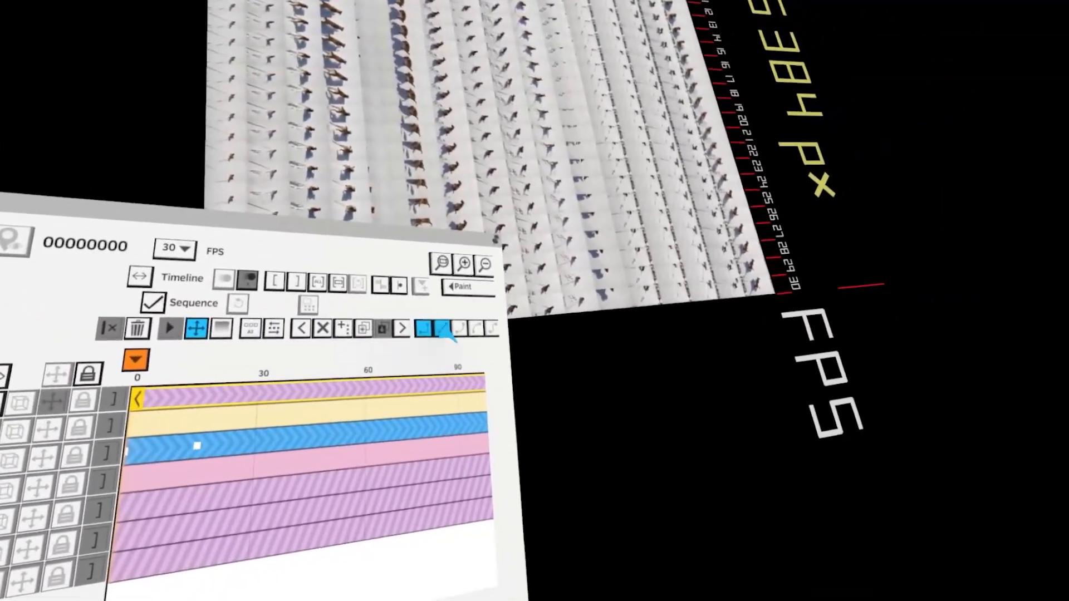
pyautogui.click(442, 328)
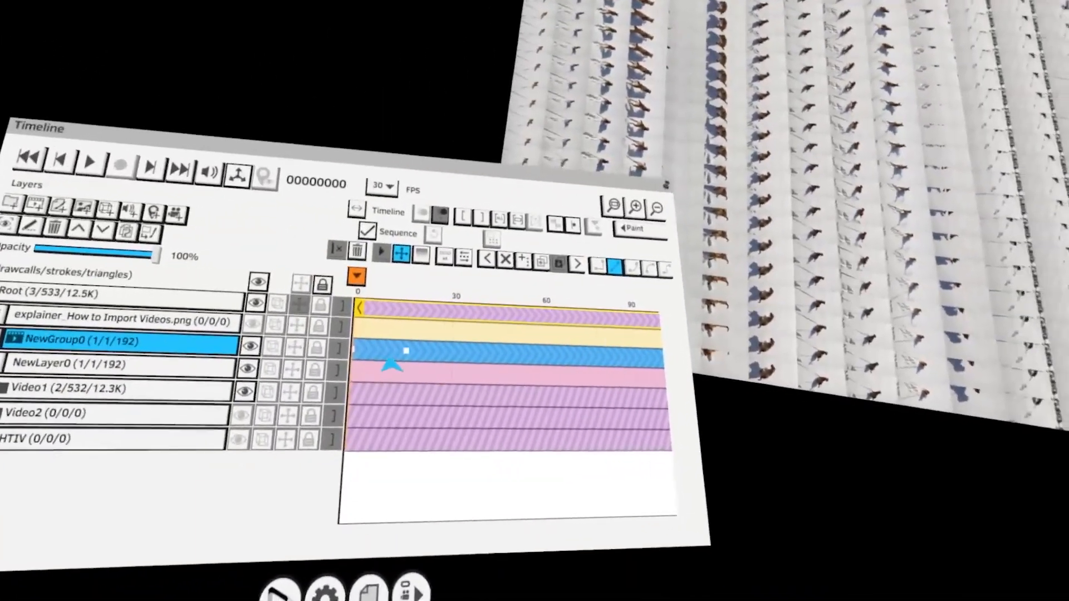
# Offset NewGroup0 with the transform gimbal and apply the duplicate command three times
pyautogui.click(346, 342)
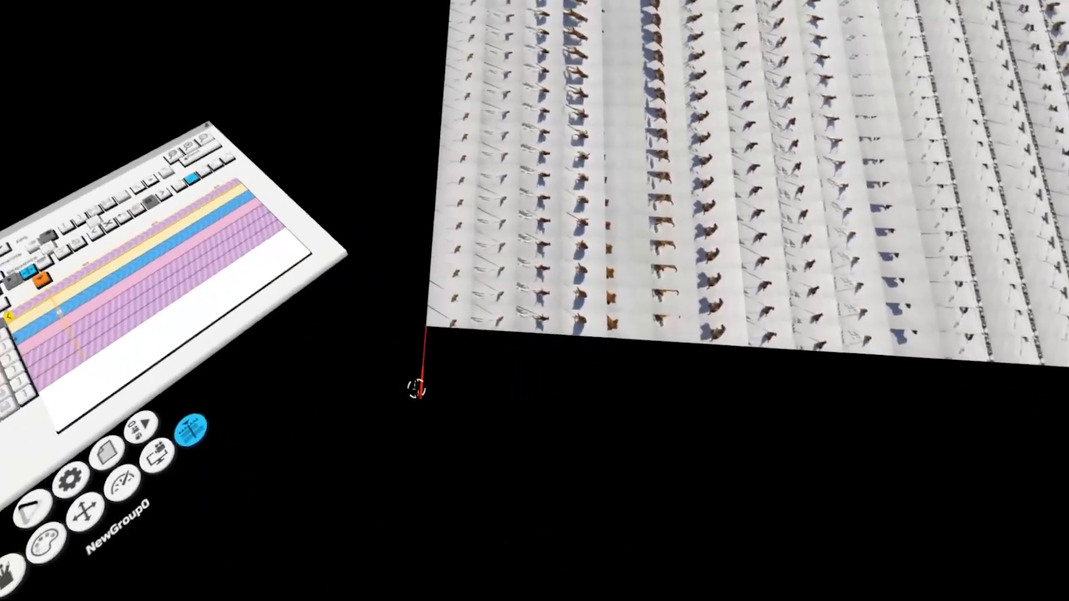
pyautogui.click(415, 388)
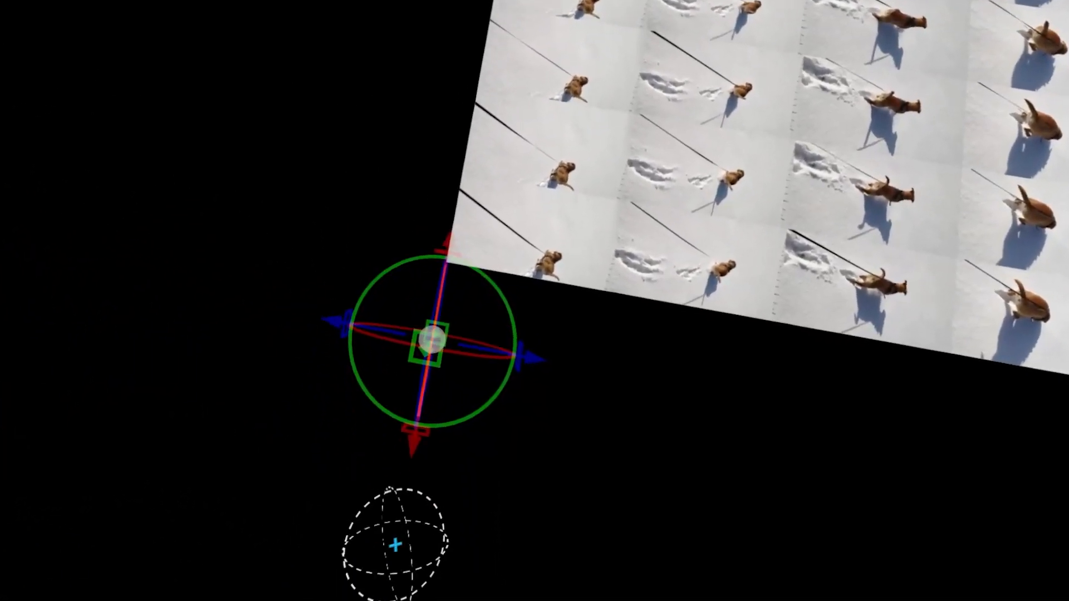
pyautogui.moveTo(465, 402); pyautogui.dragTo(537, 490)
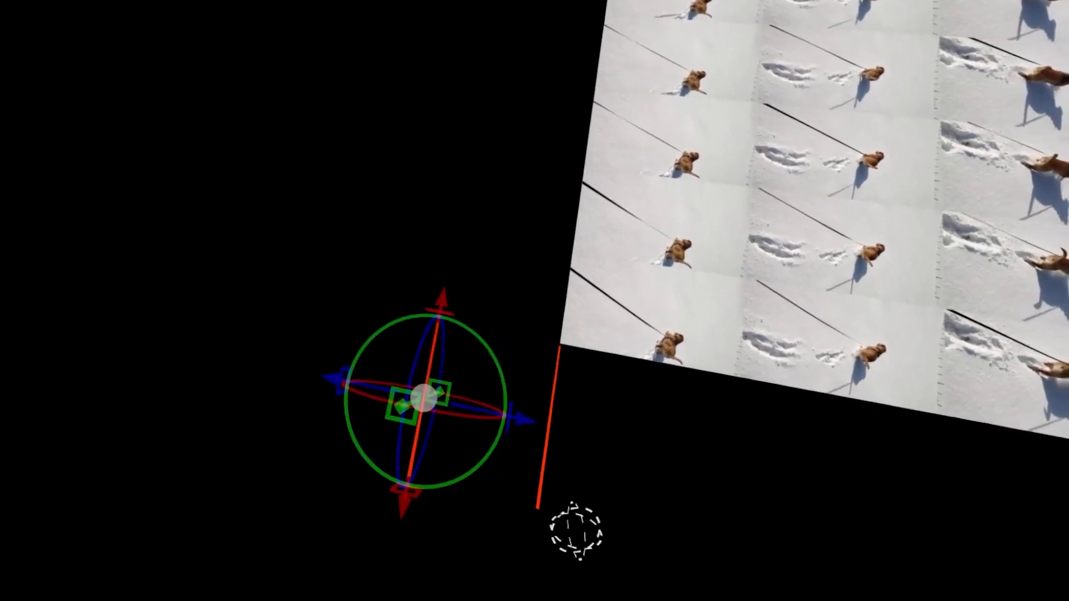
pyautogui.hotkey('ctrl', 'd')
pyautogui.hotkey('ctrl', 'd')
pyautogui.hotkey('ctrl', 'd')
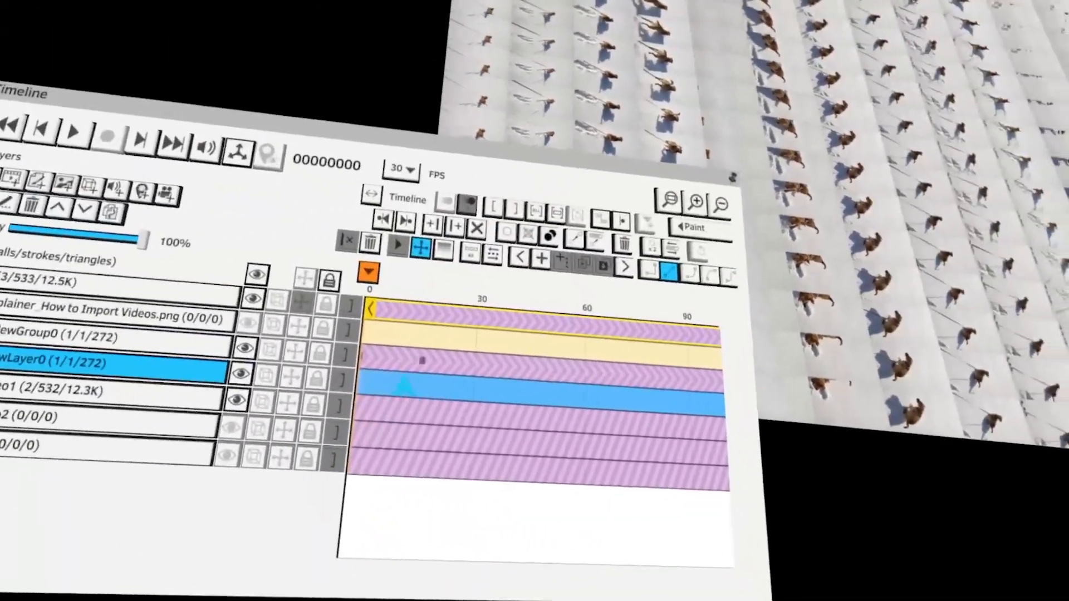
# Move NewGroup0's keyframe earlier along the timeline
pyautogui.click(403, 364)
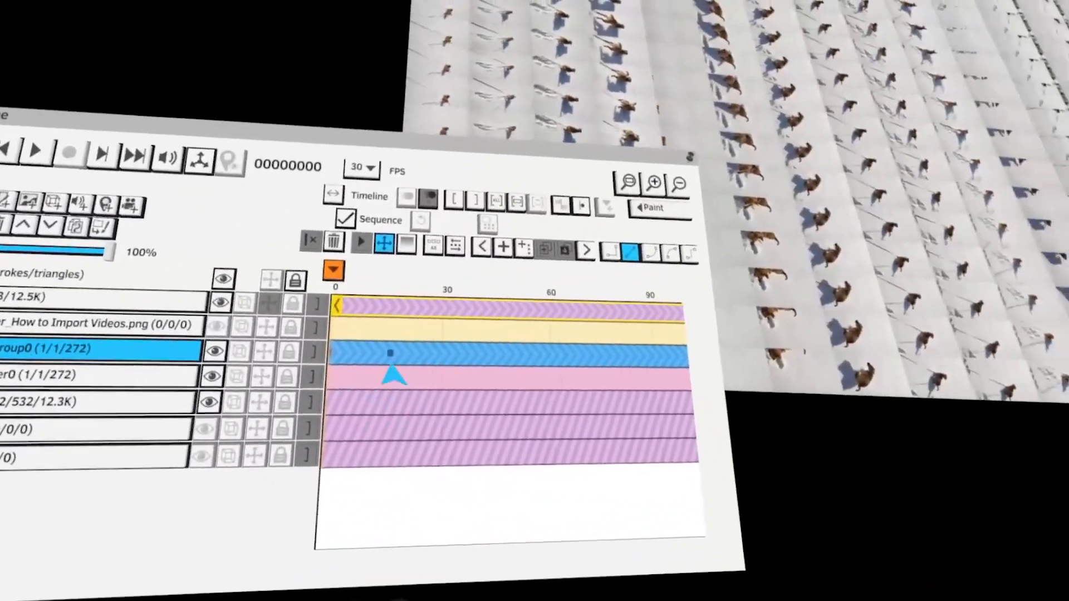
pyautogui.click(377, 365)
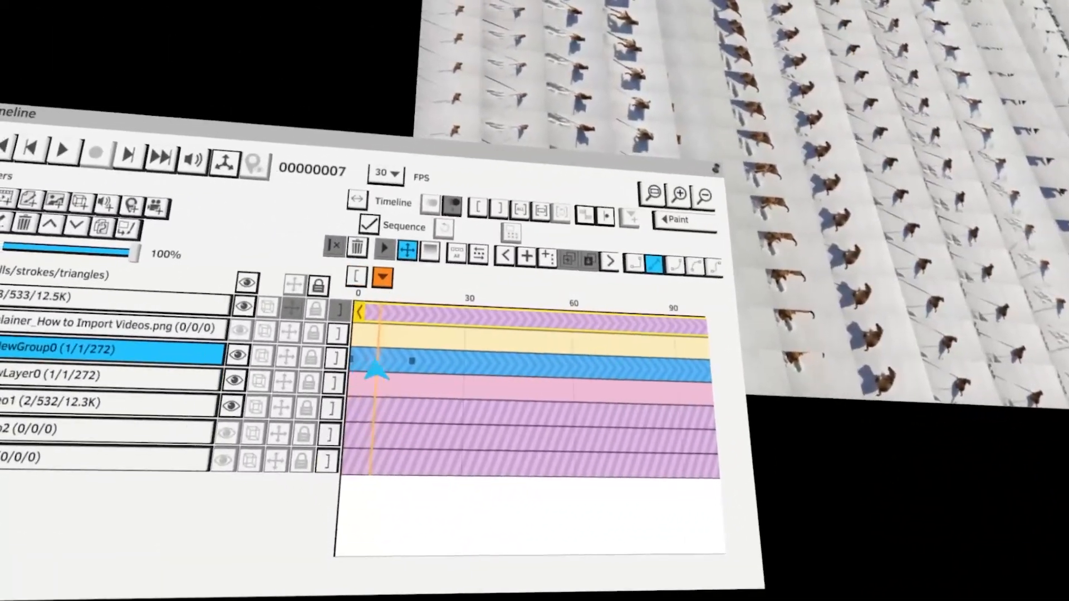
pyautogui.moveTo(377, 362); pyautogui.dragTo(353, 362)
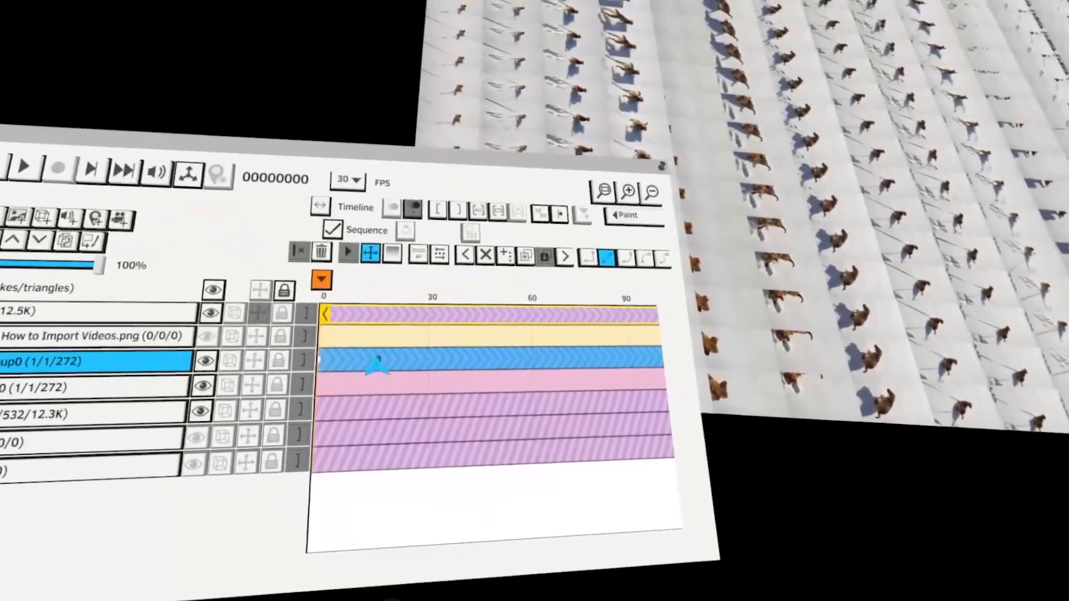
pyautogui.click(376, 363)
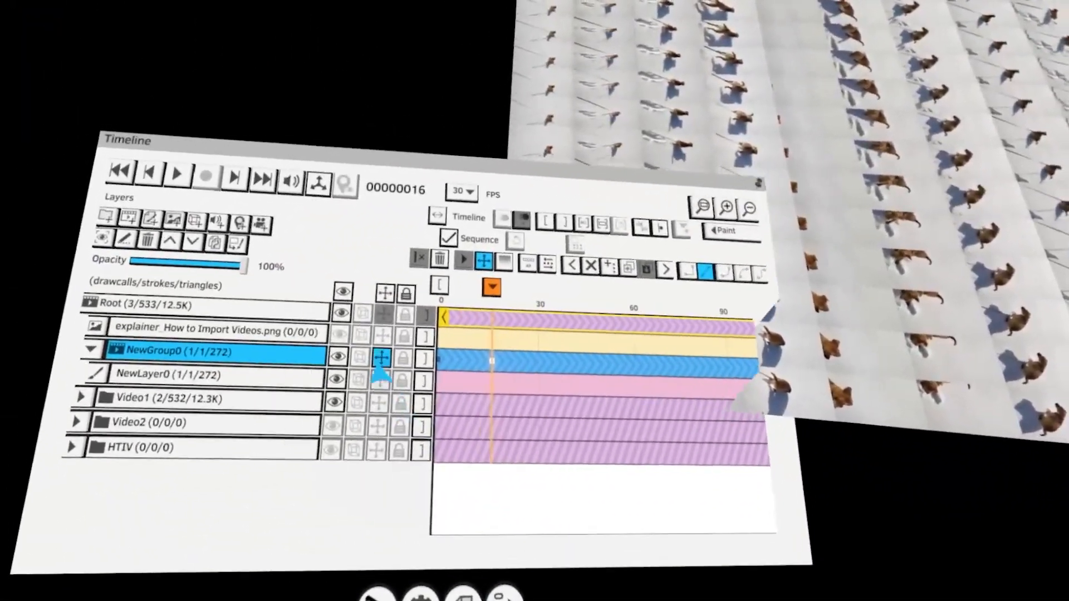
# Toggle NewGroup0 as the transform object in the layer list
pyautogui.click(381, 359)
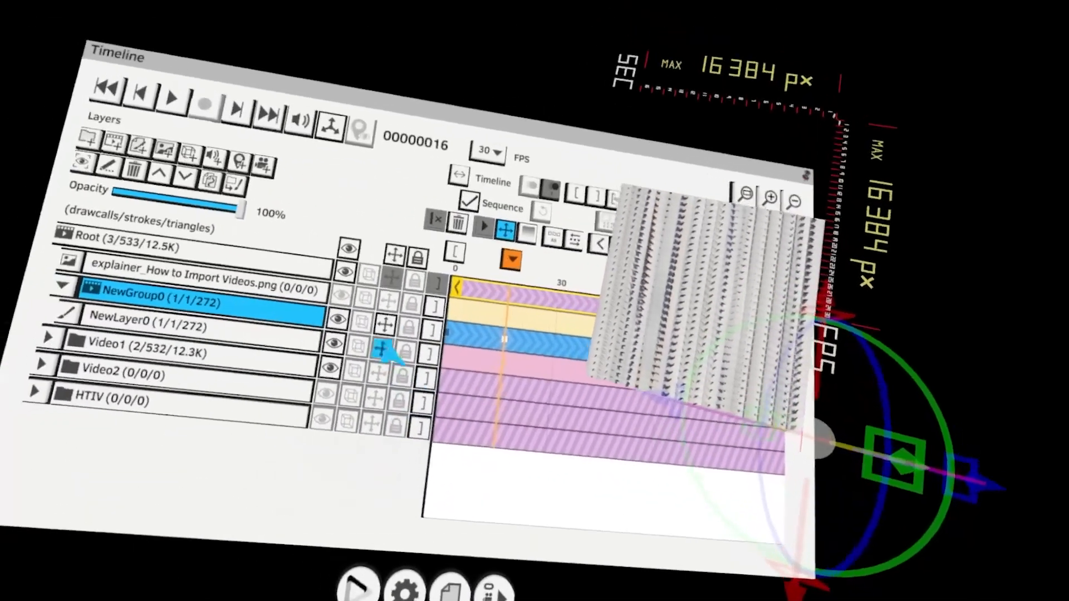
pyautogui.click(381, 346)
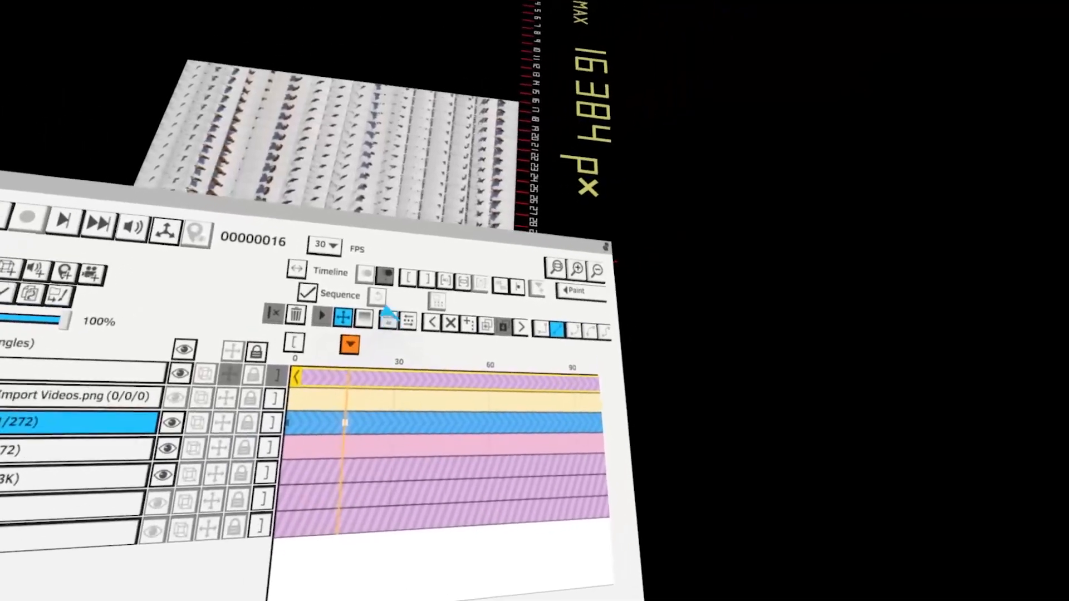
pyautogui.click(380, 305)
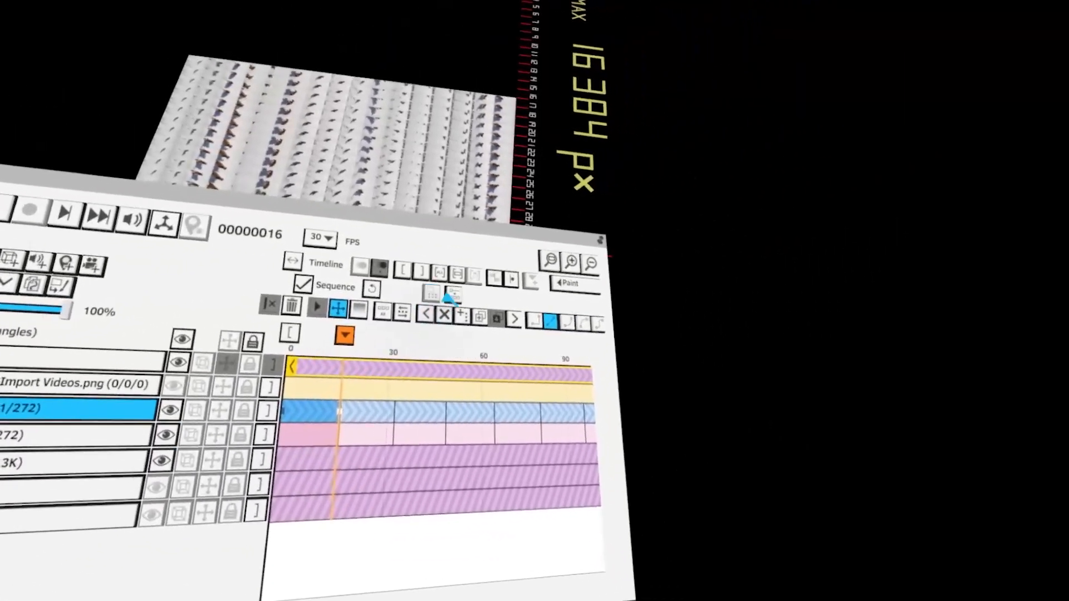
# Bake NewGroup0's animated sequence into a new layer
pyautogui.click(448, 295)
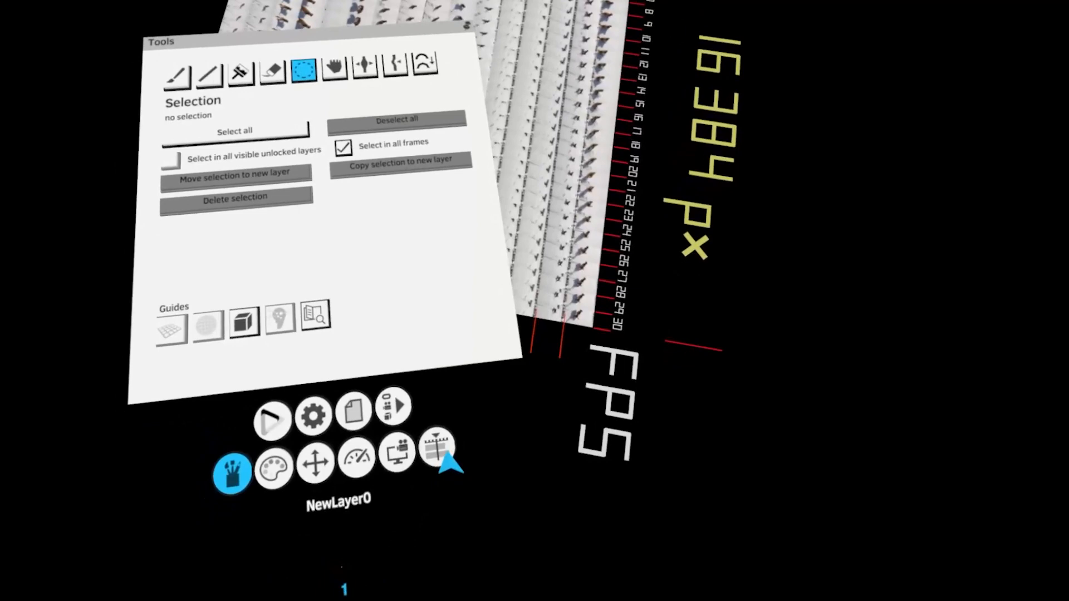
pyautogui.click(438, 448)
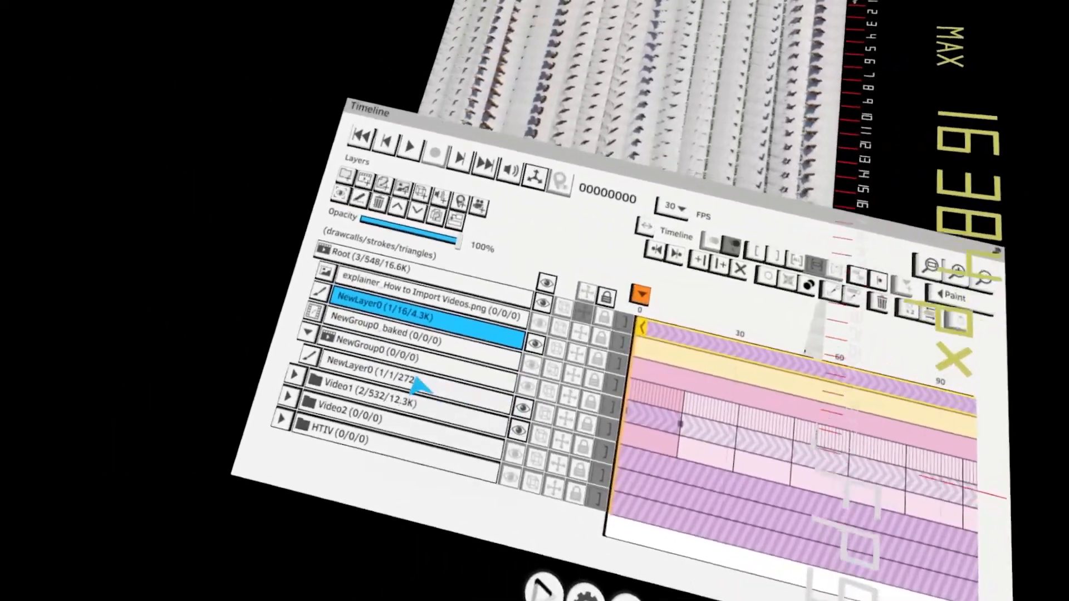
# Remove NewGroup0 and NewGroup0_baked, keeping the baked NewLayer0
pyautogui.click(184, 330)
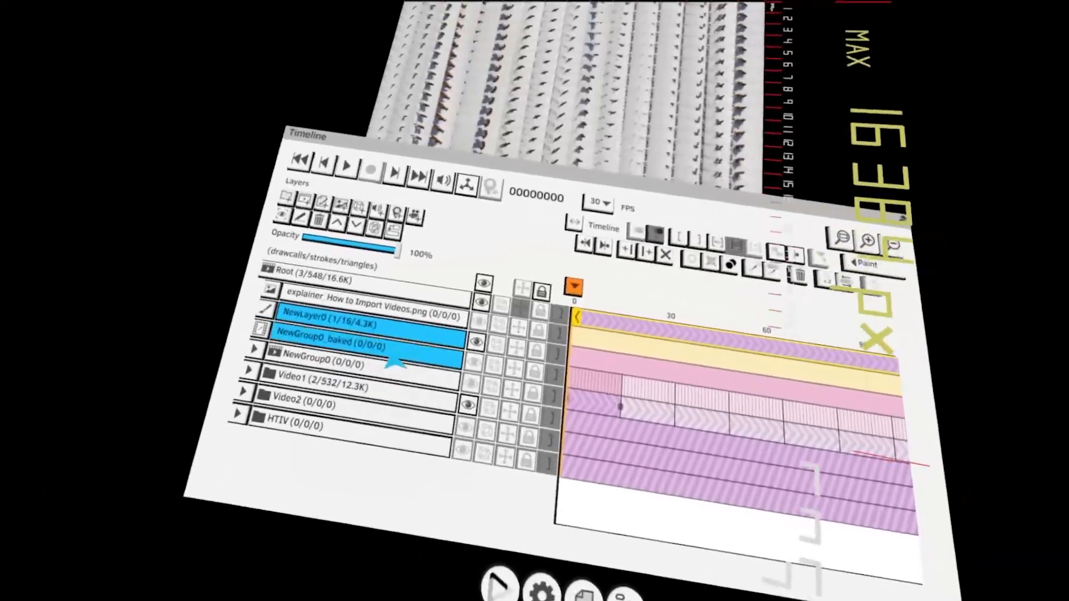
pyautogui.moveTo(364, 351); pyautogui.dragTo(372, 337)
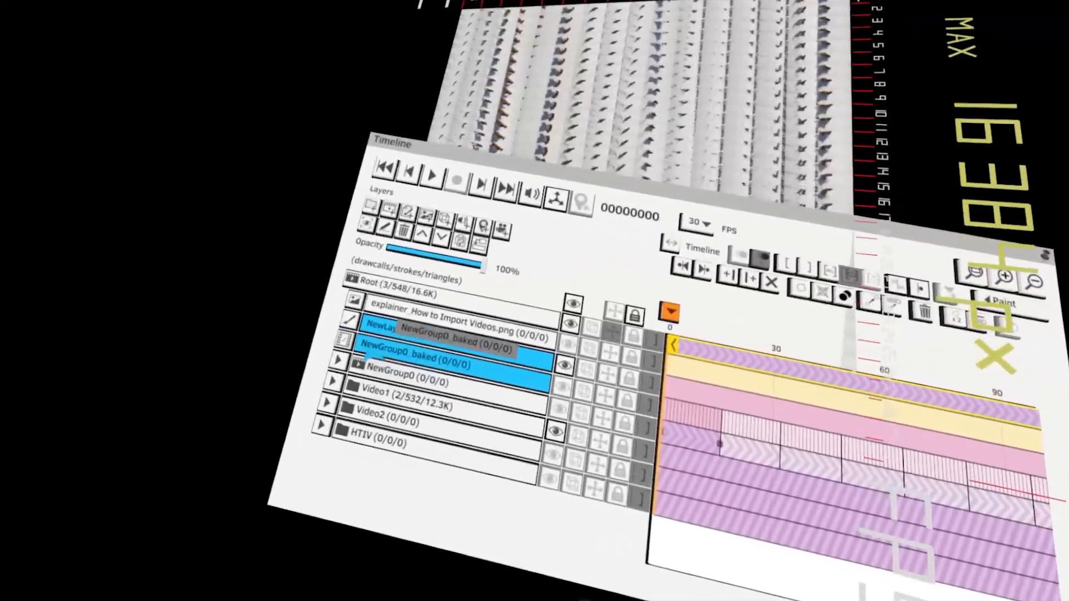
pyautogui.click(382, 373)
pyautogui.click(338, 361)
pyautogui.click(365, 380)
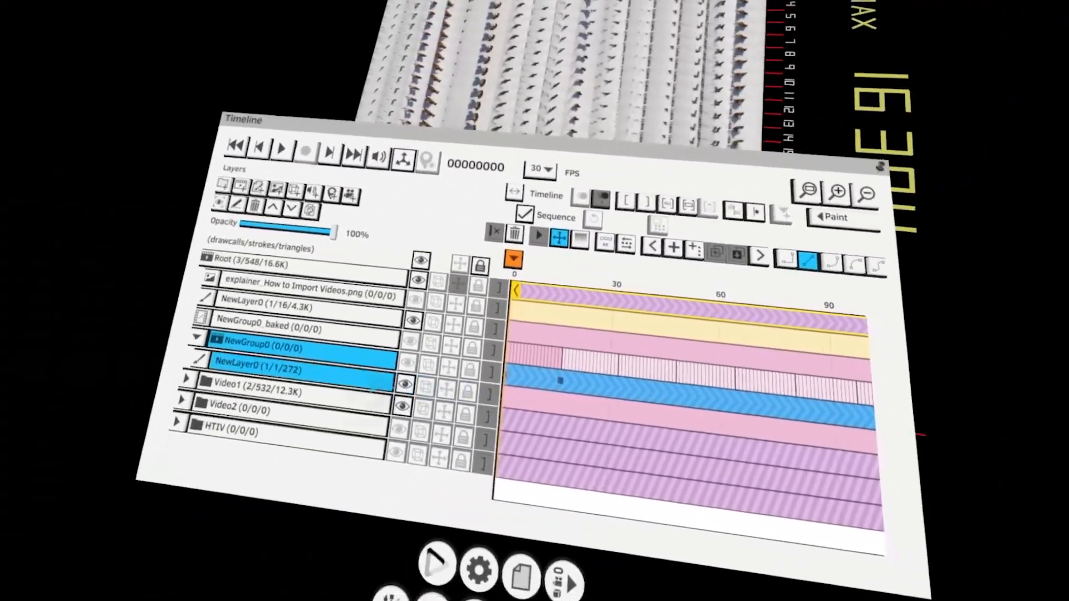
pyautogui.click(302, 370)
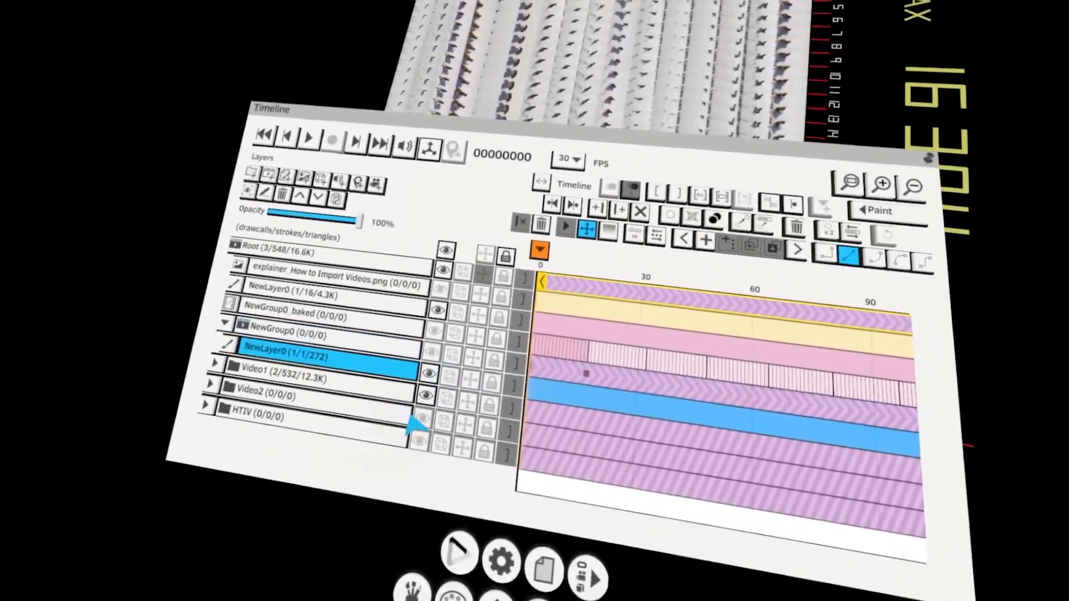
pyautogui.click(435, 406)
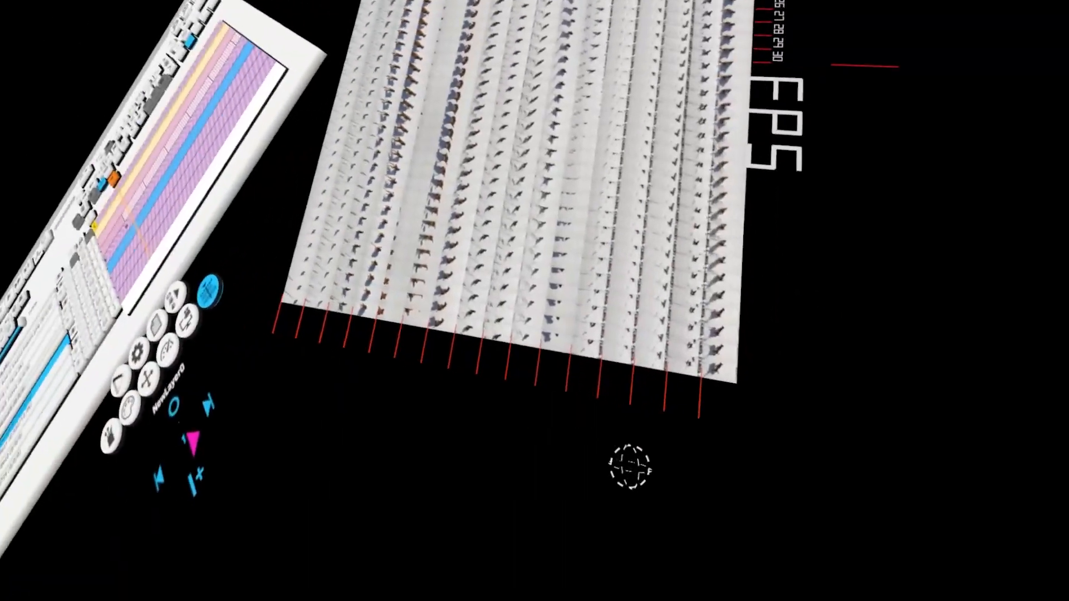
pyautogui.press('Left')
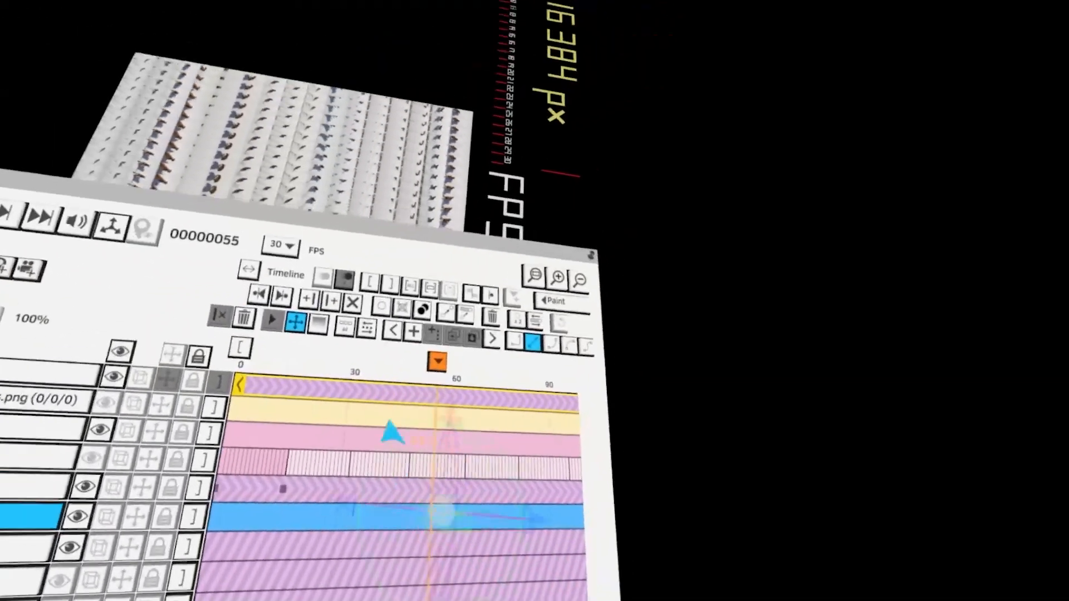
pyautogui.click(391, 432)
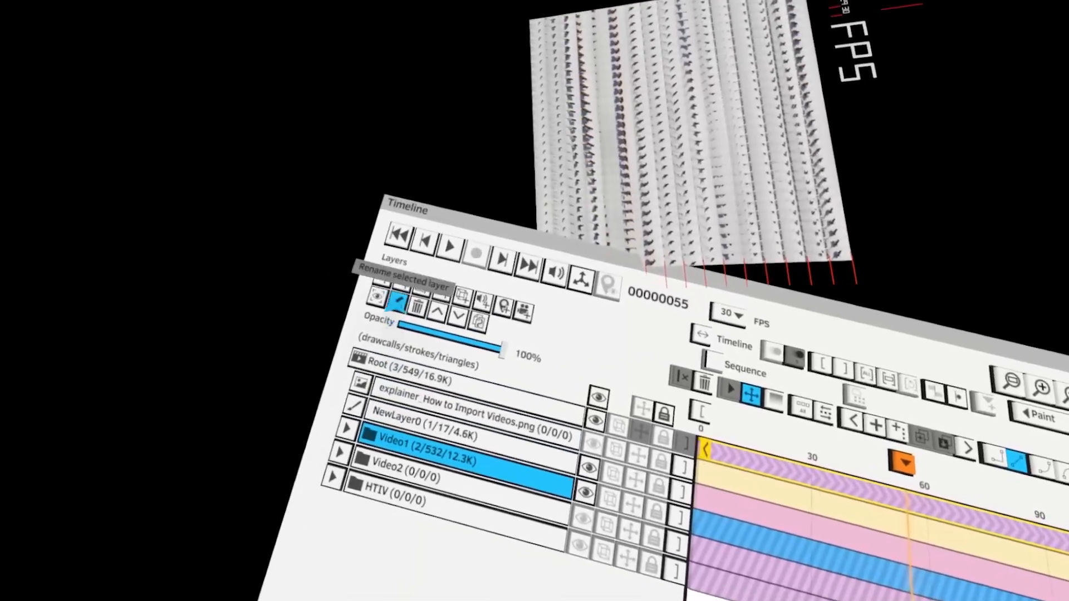
# Add a new empty group at the top of the layer list
pyautogui.click(374, 287)
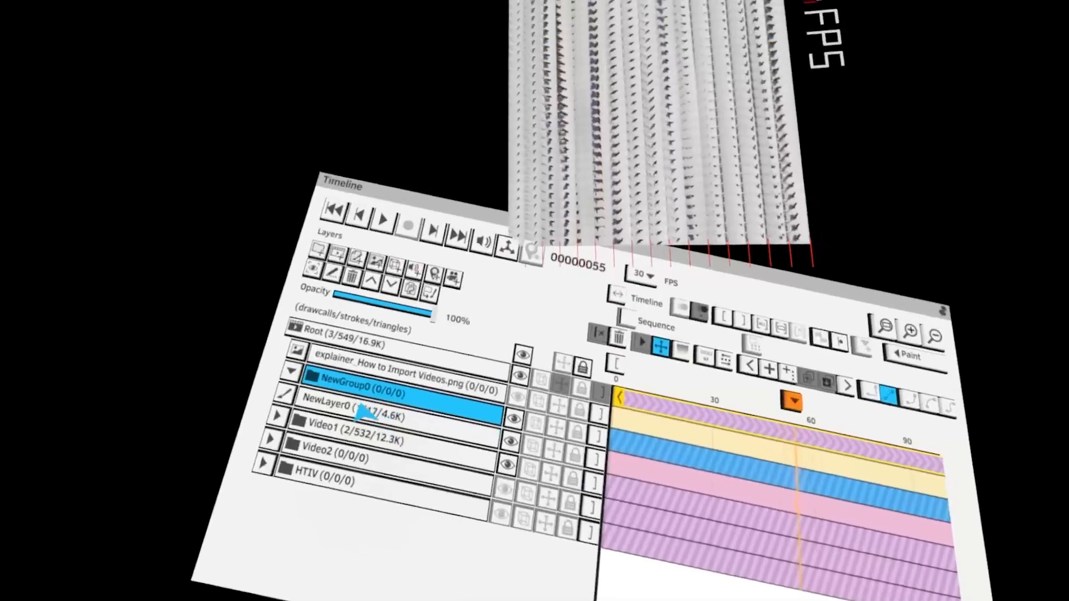
pyautogui.moveTo(362, 418); pyautogui.dragTo(324, 430)
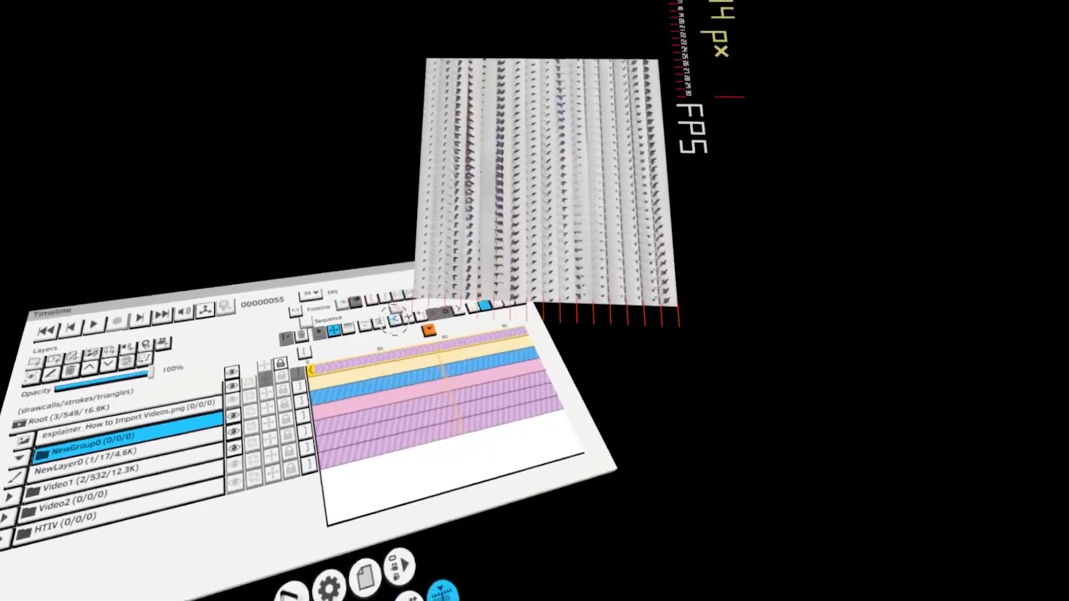
pyautogui.click(334, 426)
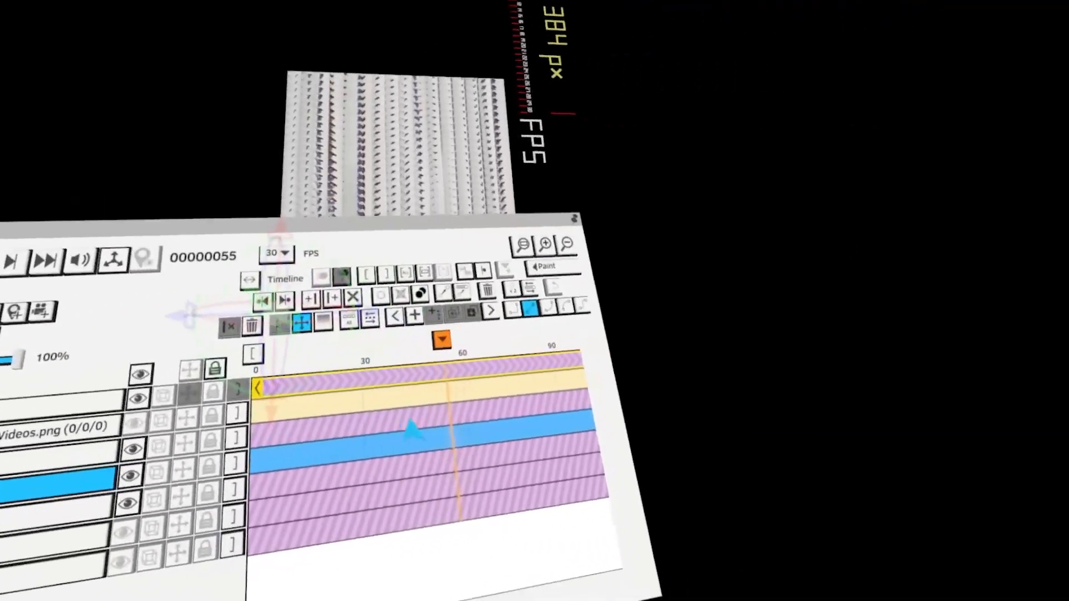
pyautogui.click(411, 422)
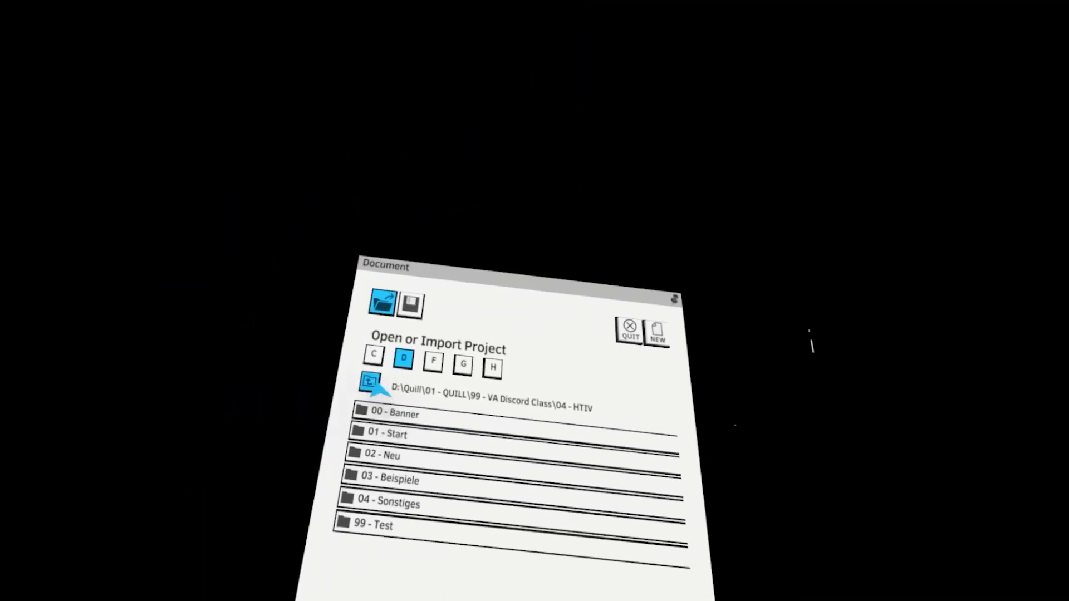
# Open the 004-golden-Ringcube project from the 002 - Golden Angle folder, discarding unsaved changes, and show the timeline
pyautogui.click(372, 382)
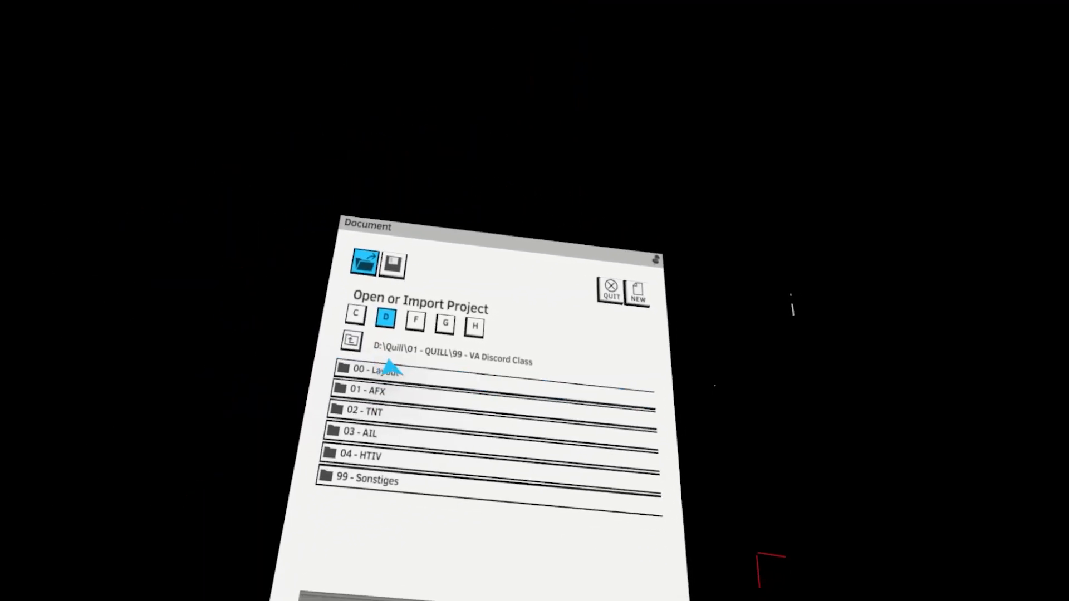
pyautogui.click(362, 334)
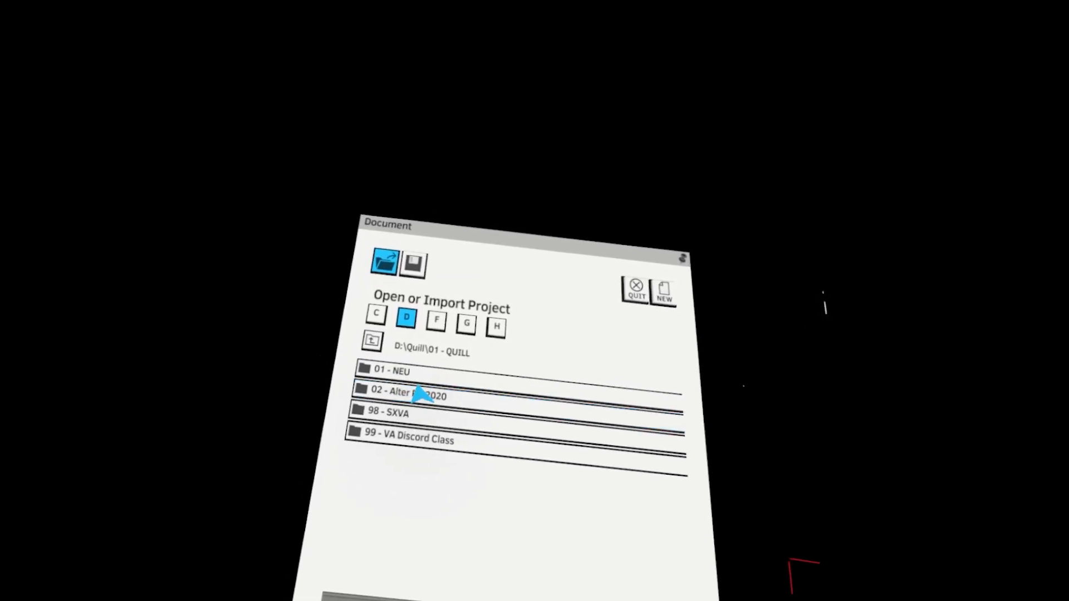
pyautogui.click(390, 409)
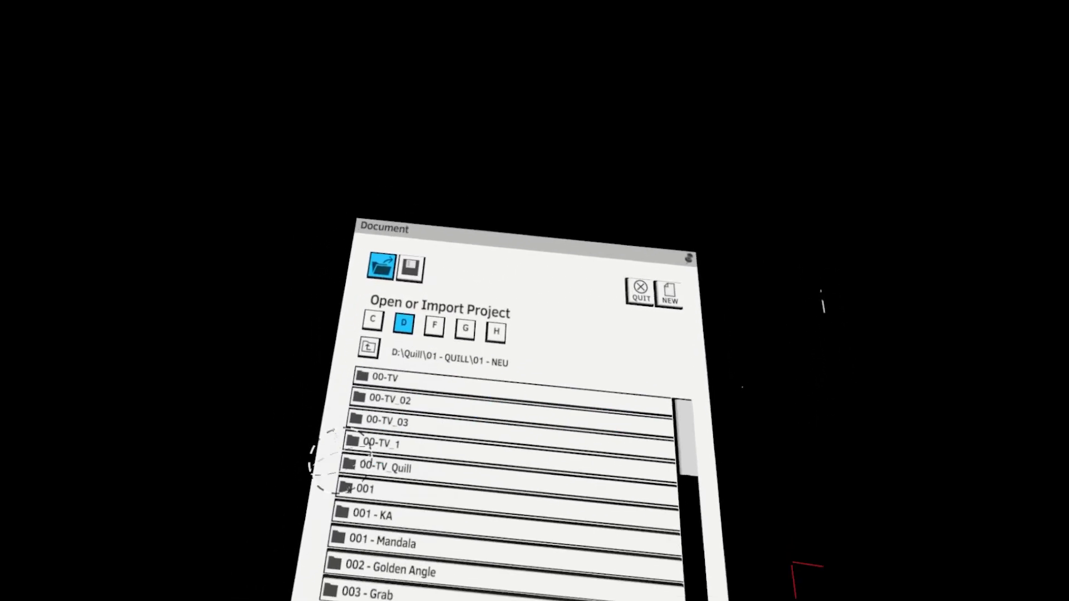
pyautogui.click(396, 358)
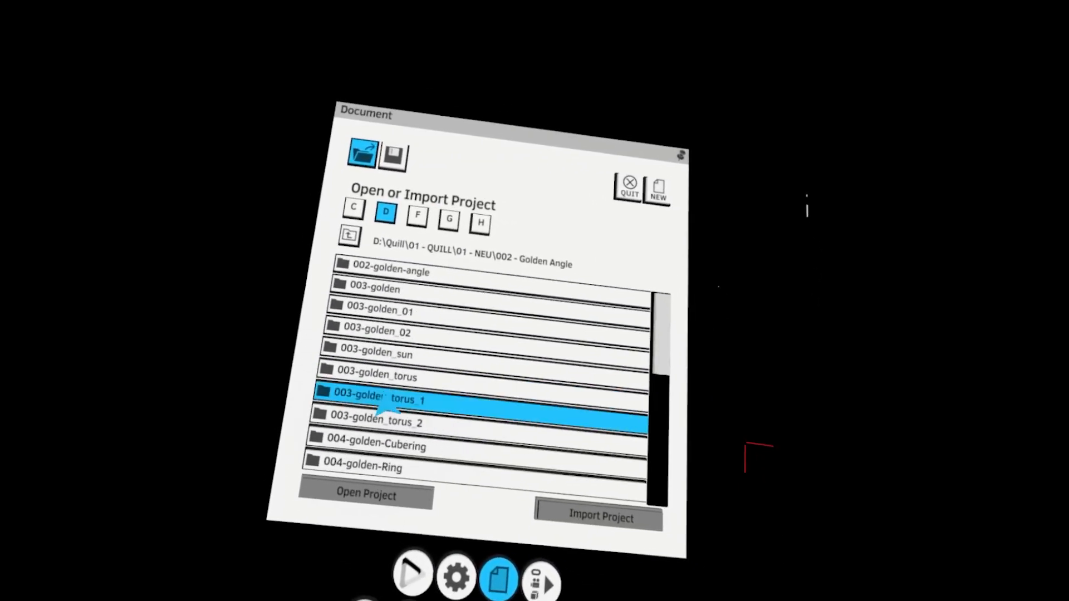
pyautogui.click(376, 312)
pyautogui.click(417, 426)
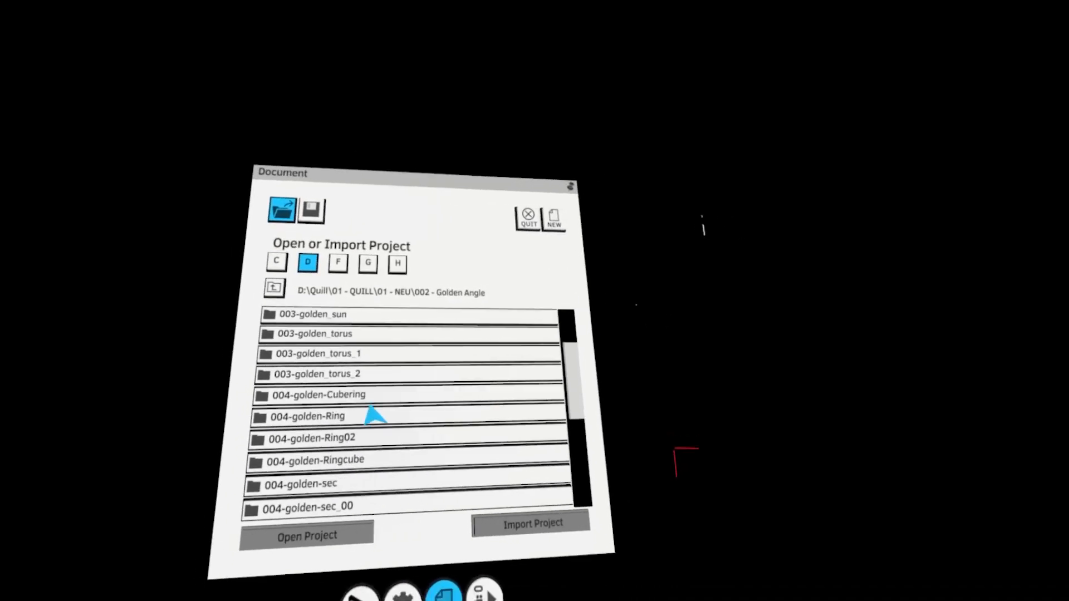
pyautogui.scroll(-2, 390, 412)
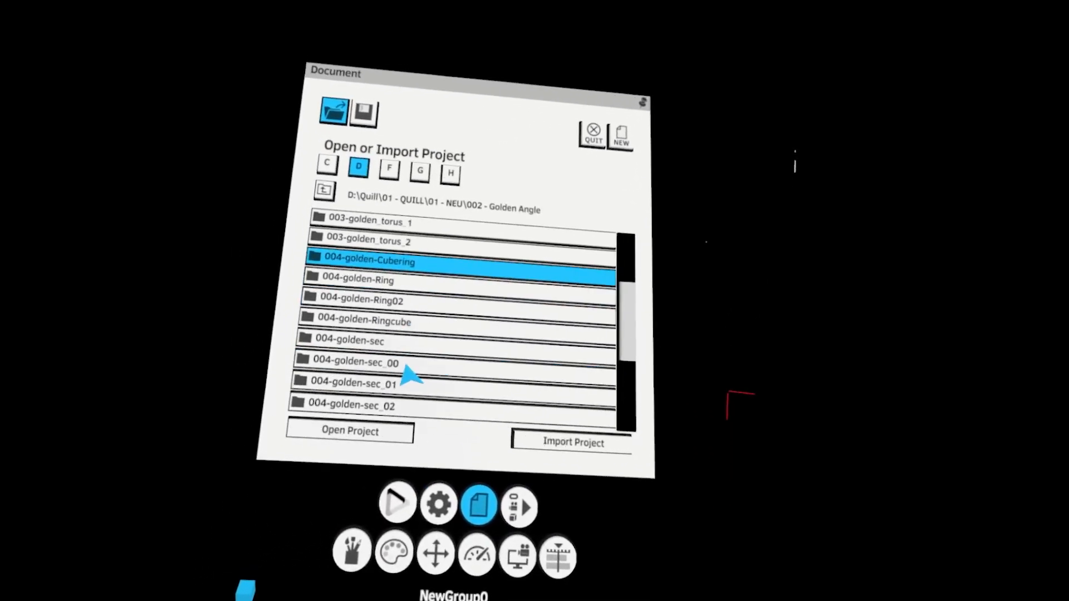
pyautogui.click(381, 431)
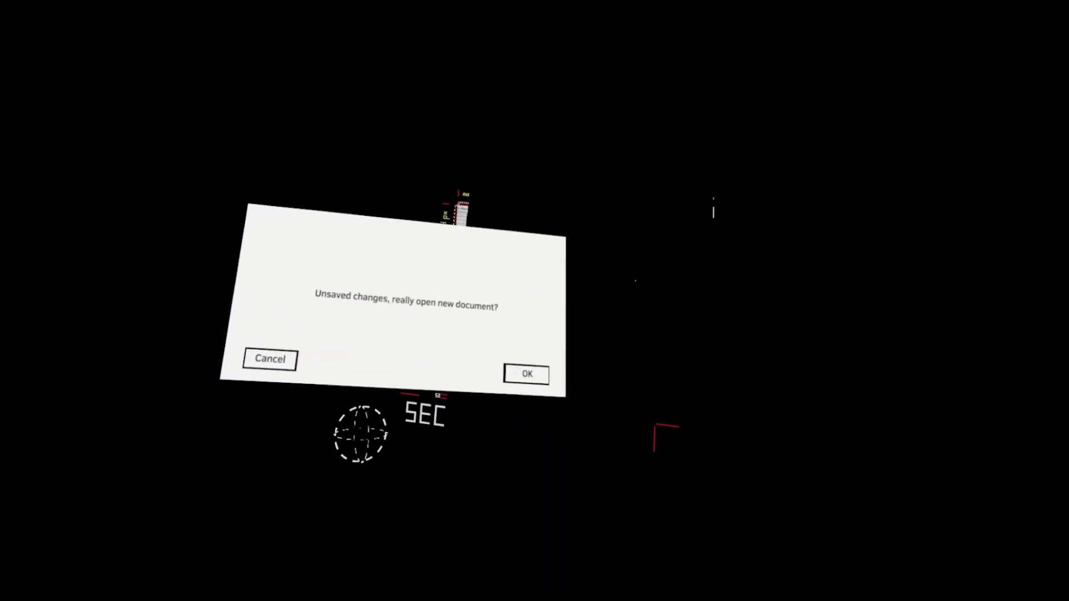
pyautogui.click(526, 374)
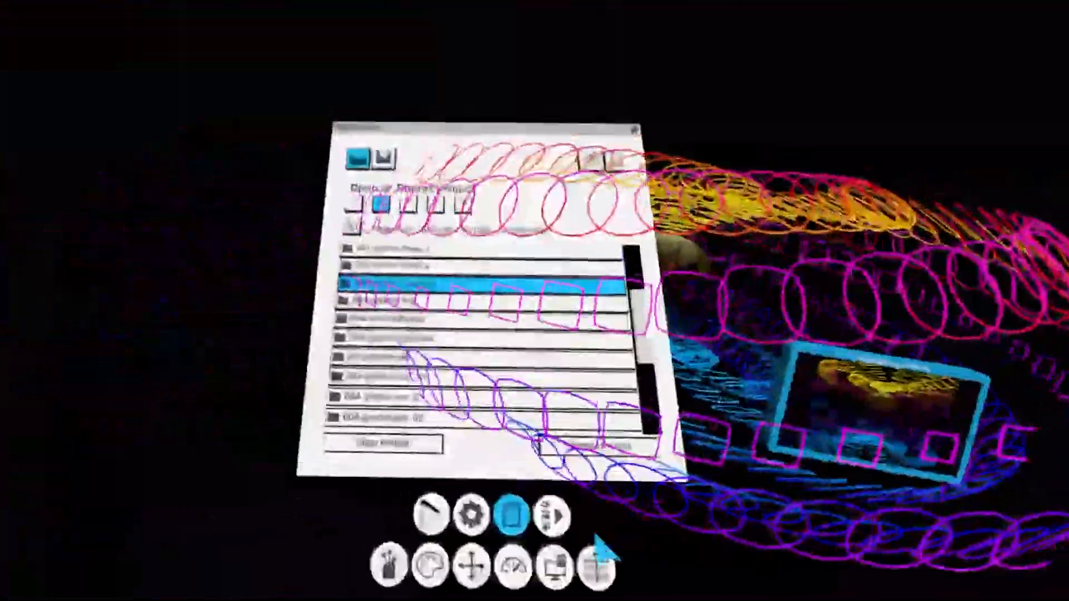
pyautogui.click(597, 565)
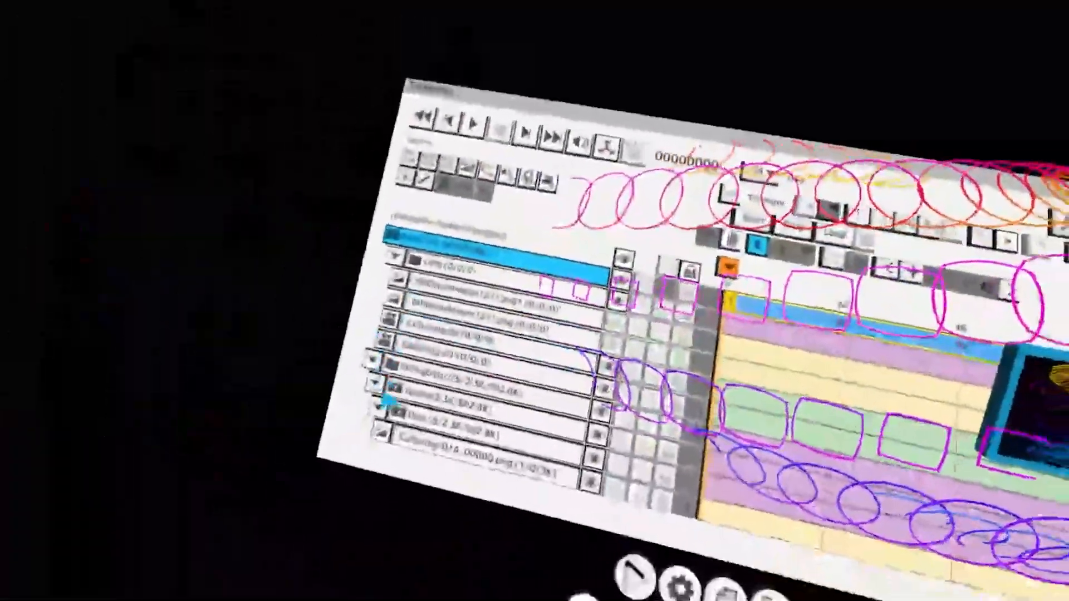